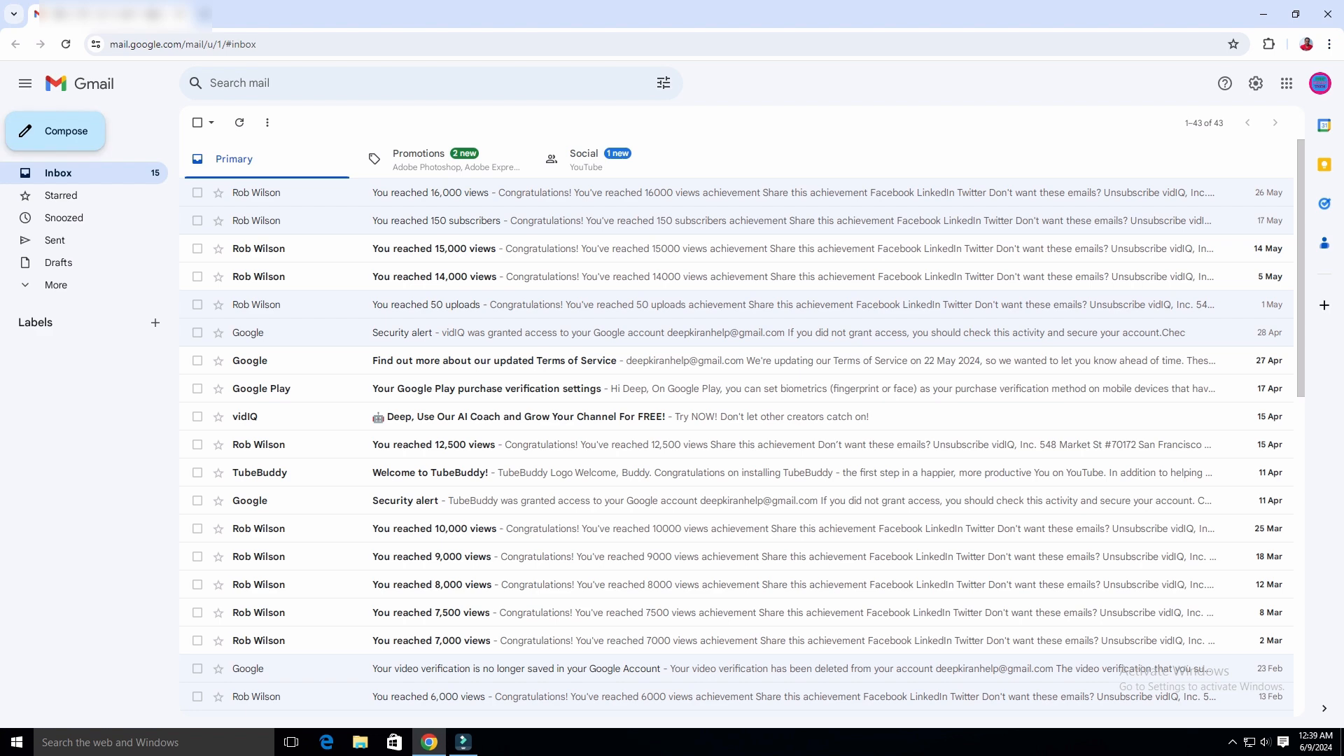
Start a new full-screen message draft with the tip dismissed and formatting options hidden.
click(65, 131)
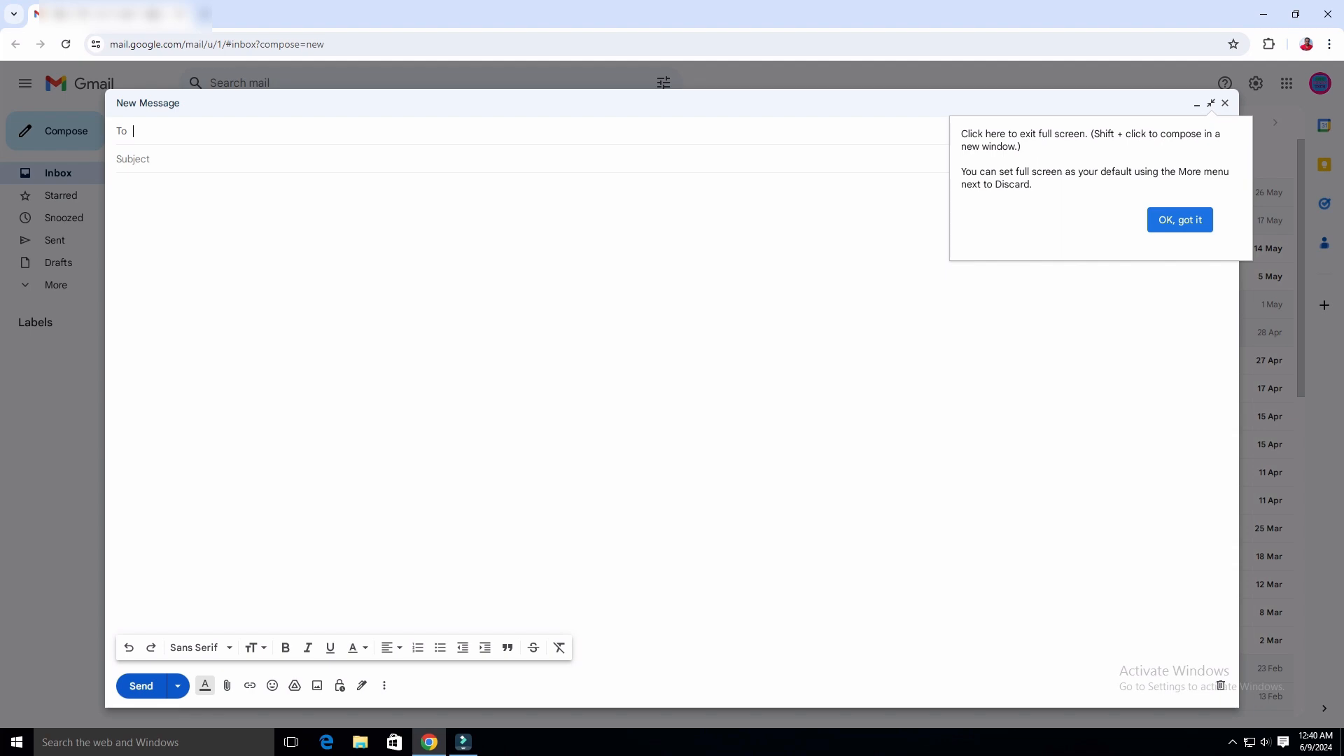
click(1179, 220)
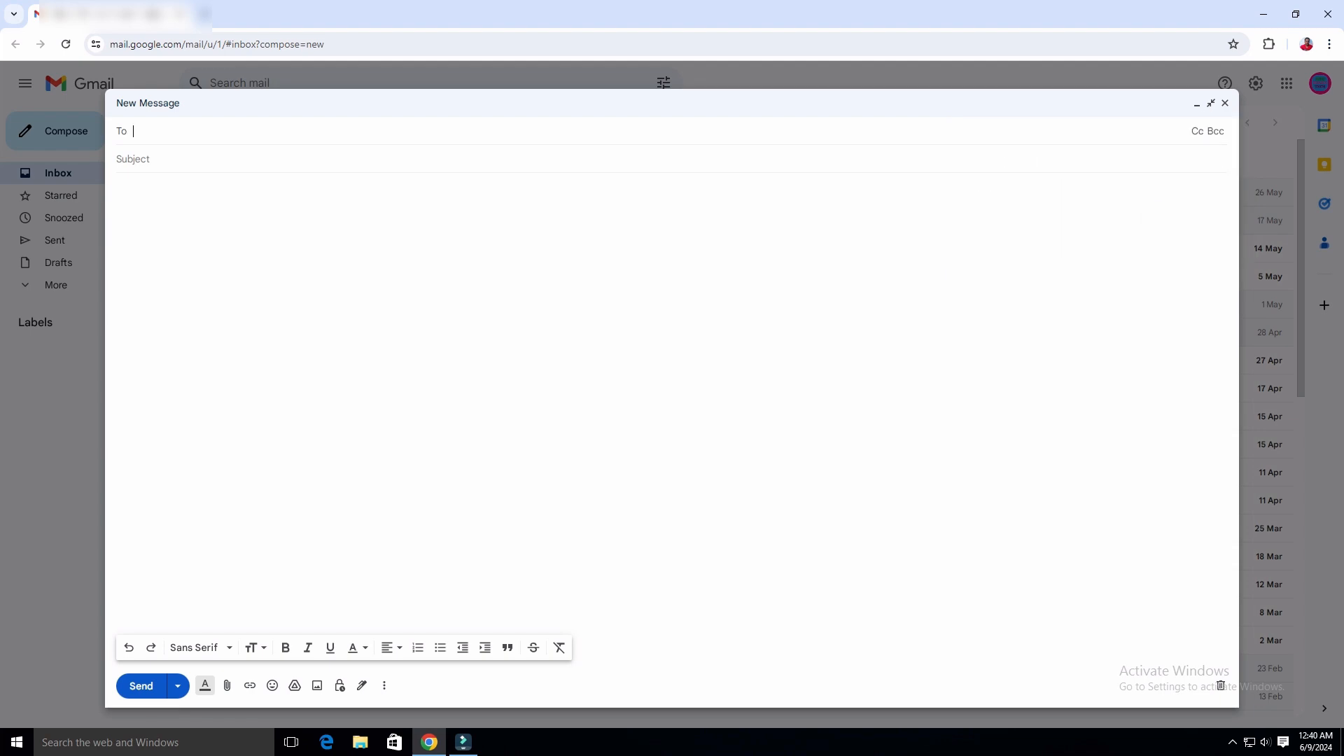
click(1211, 103)
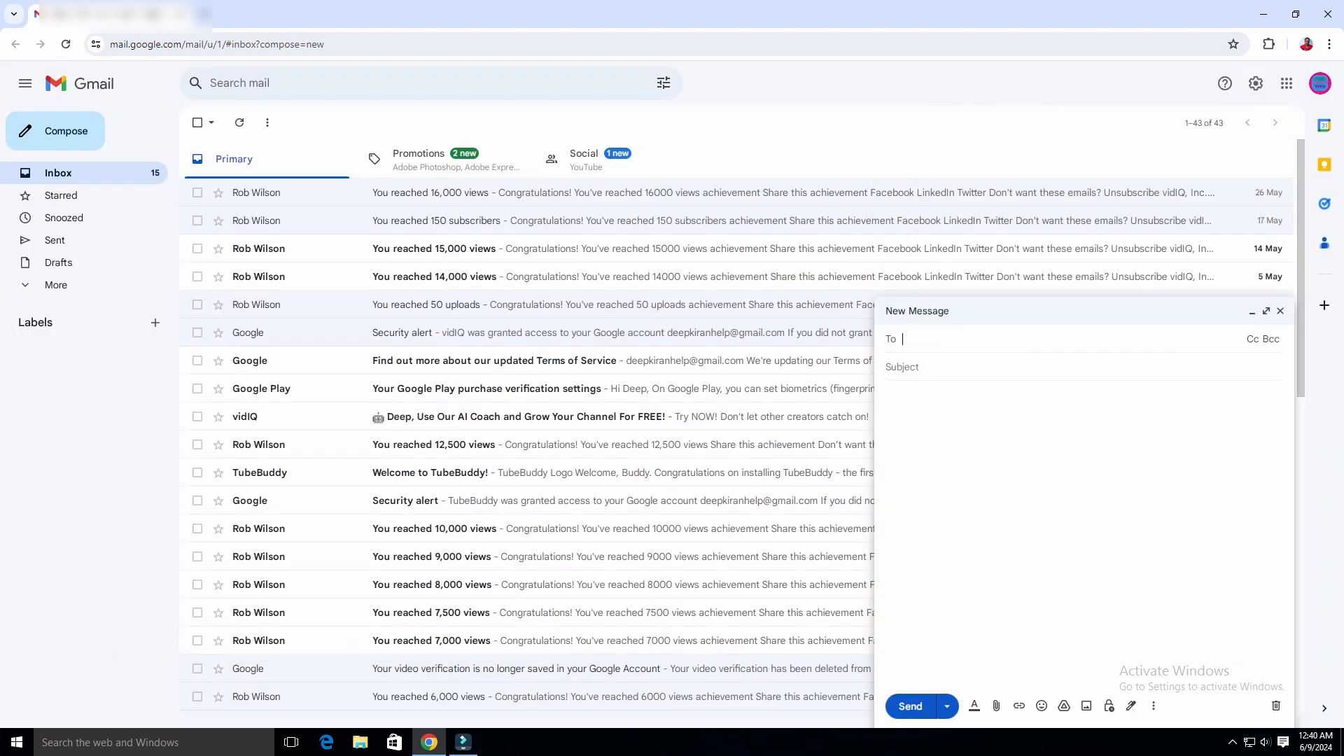
click(1265, 311)
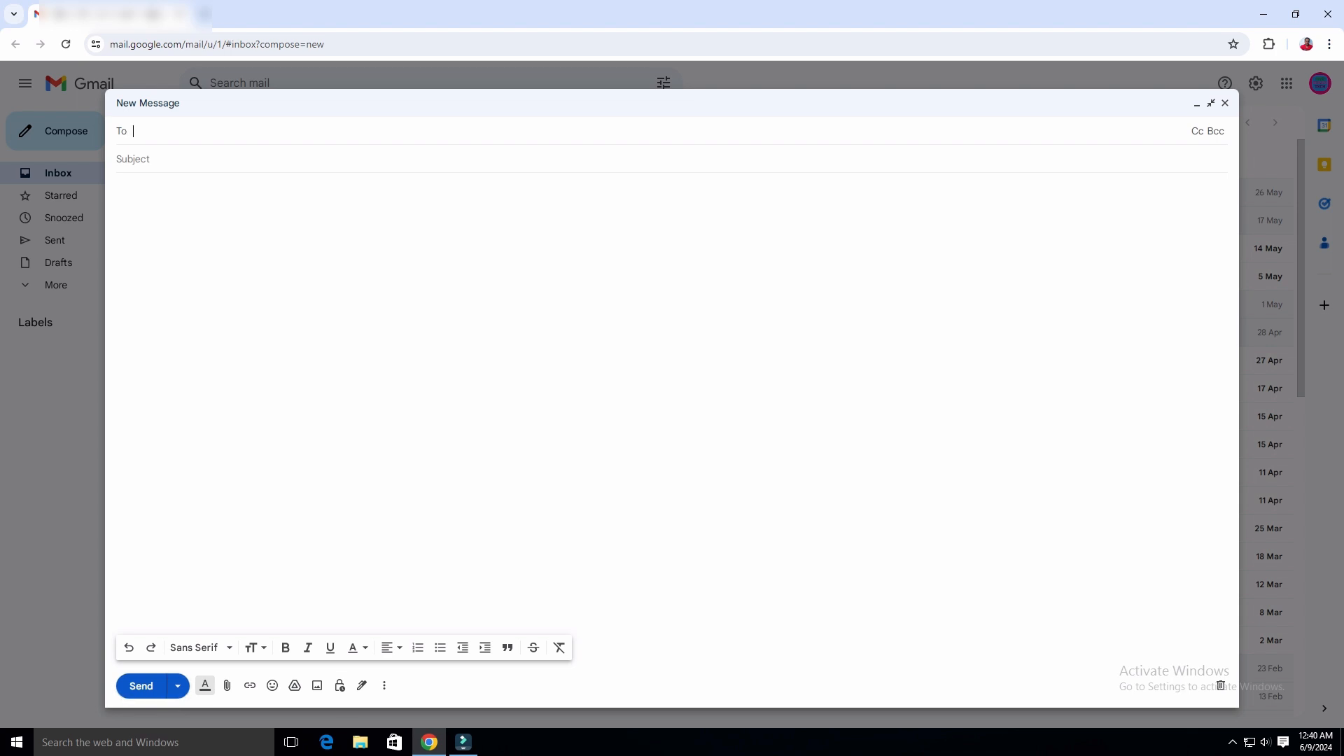
click(206, 686)
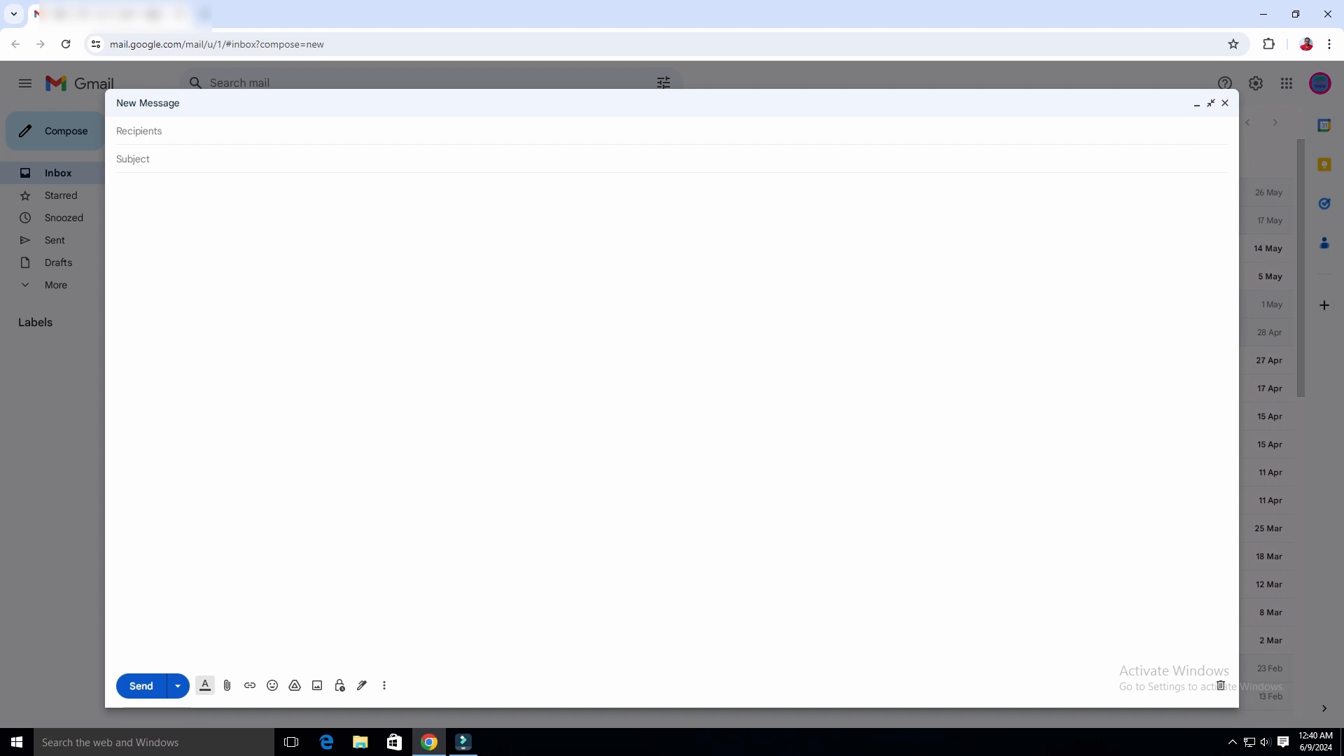
click(205, 685)
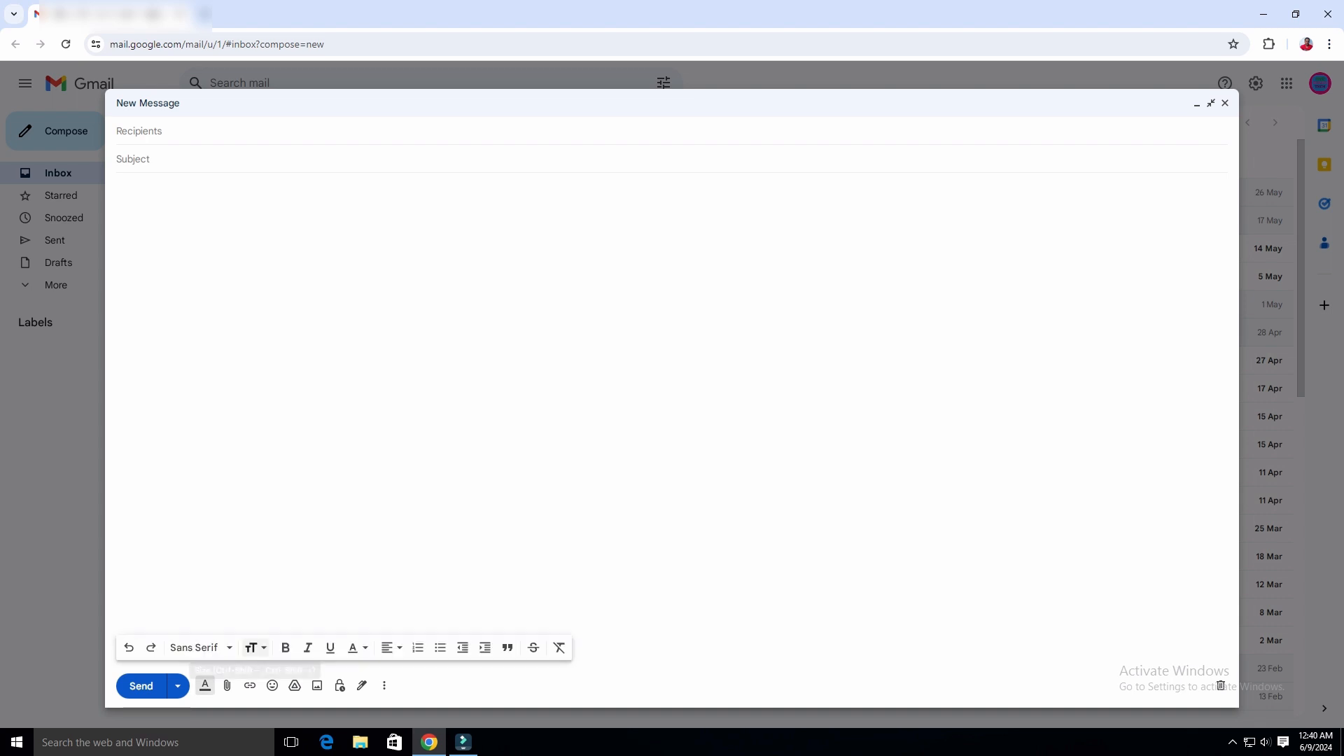
click(254, 647)
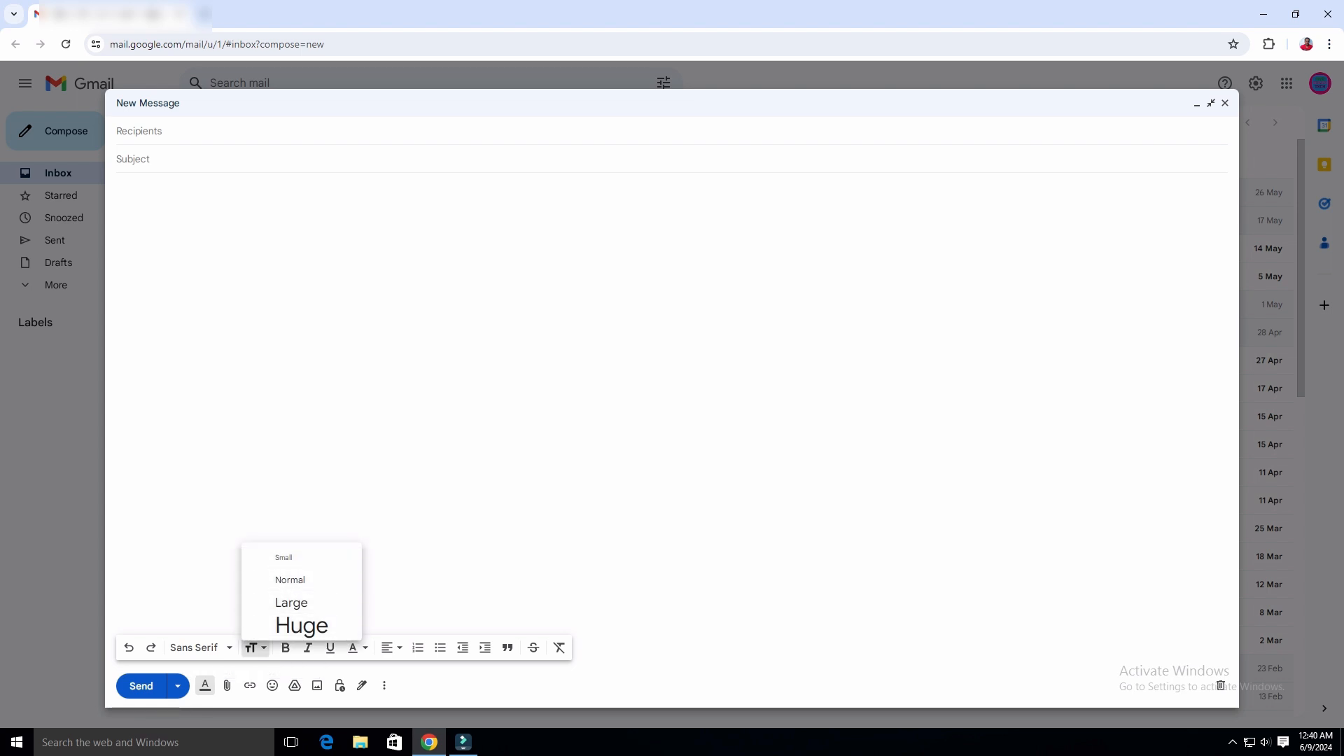
click(315, 462)
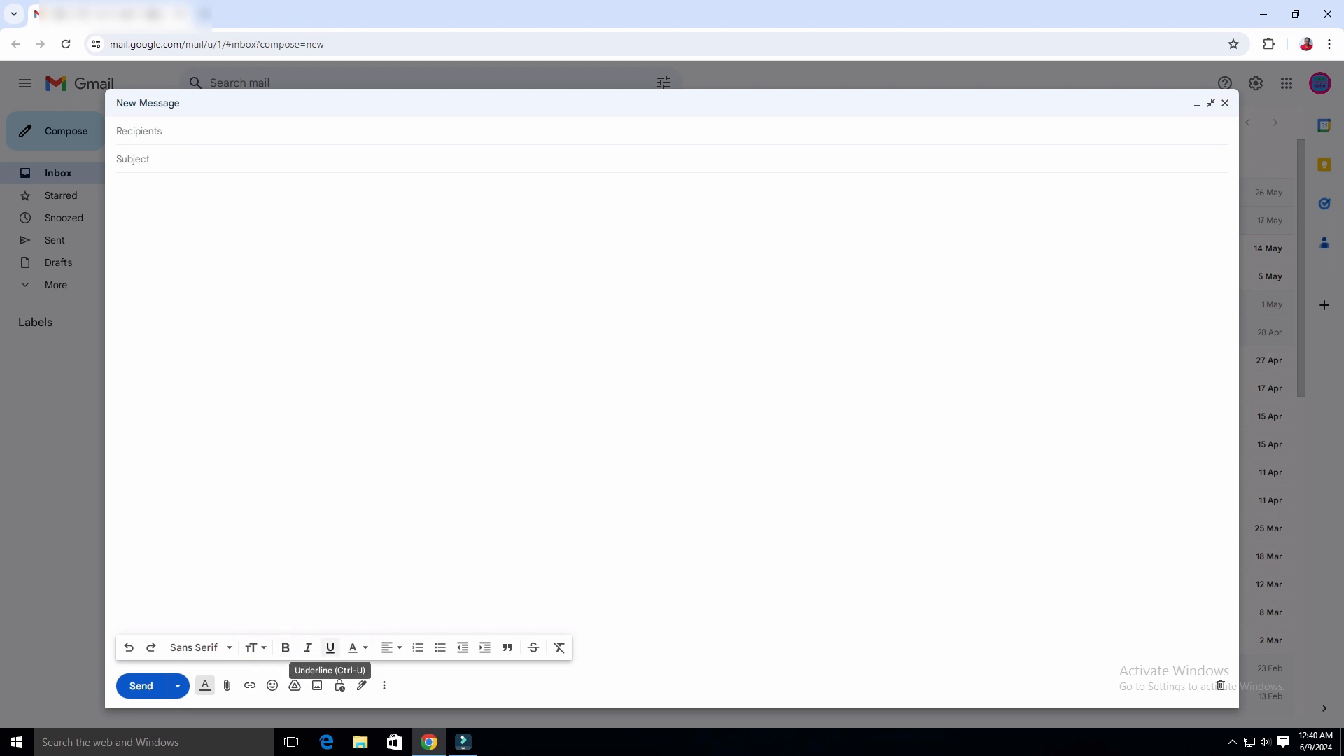
click(356, 647)
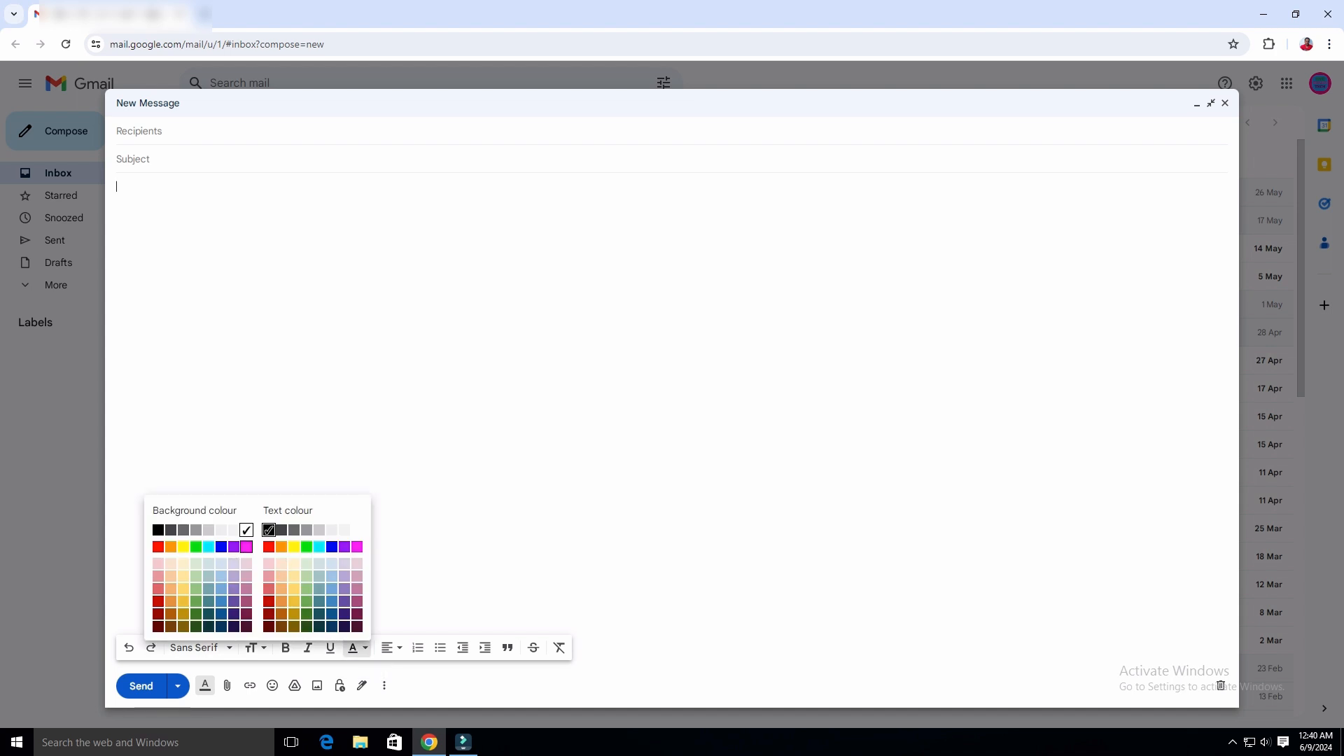
click(413, 573)
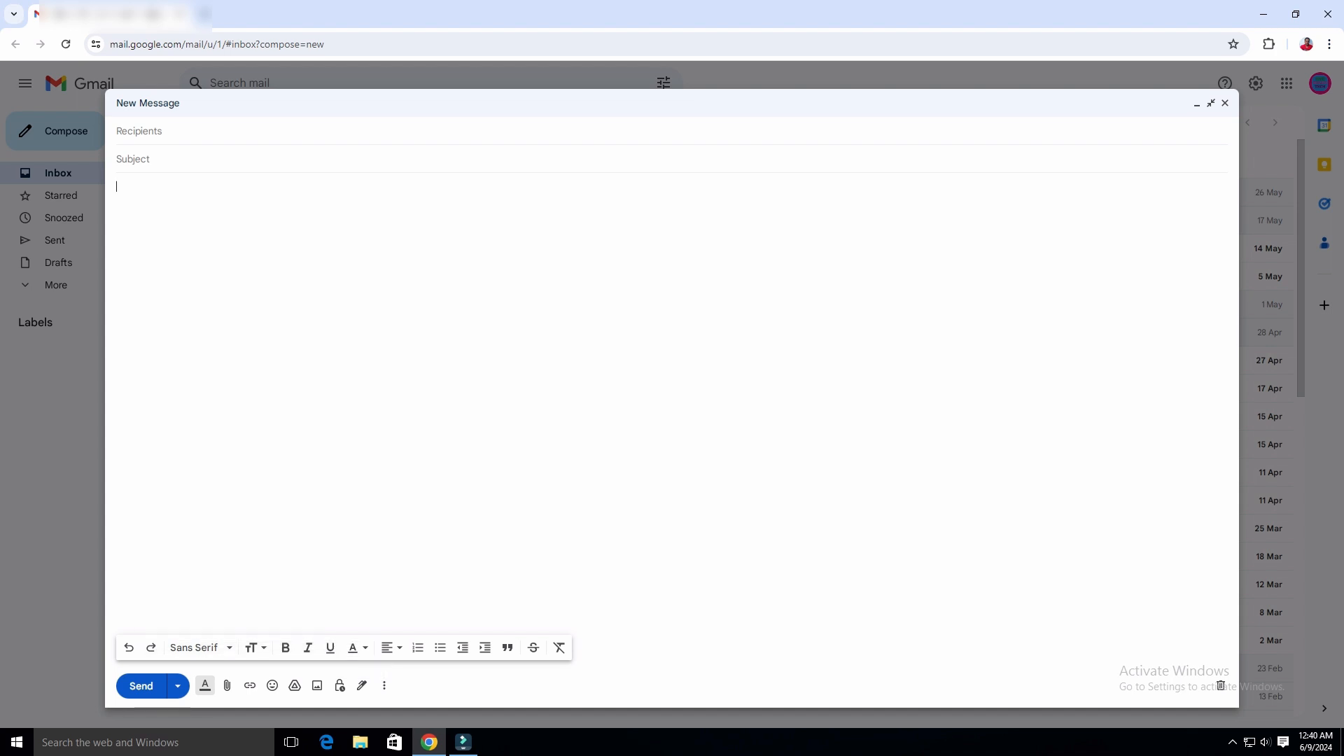
click(389, 647)
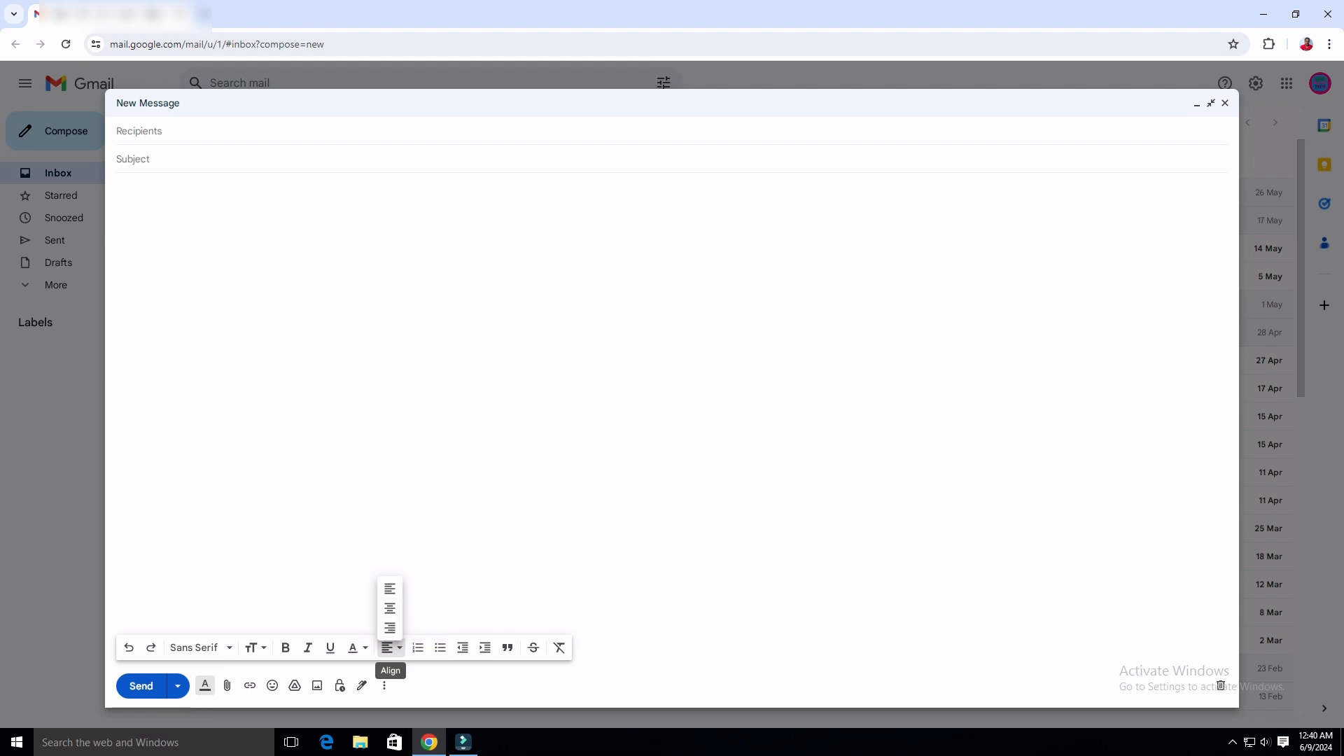
click(390, 647)
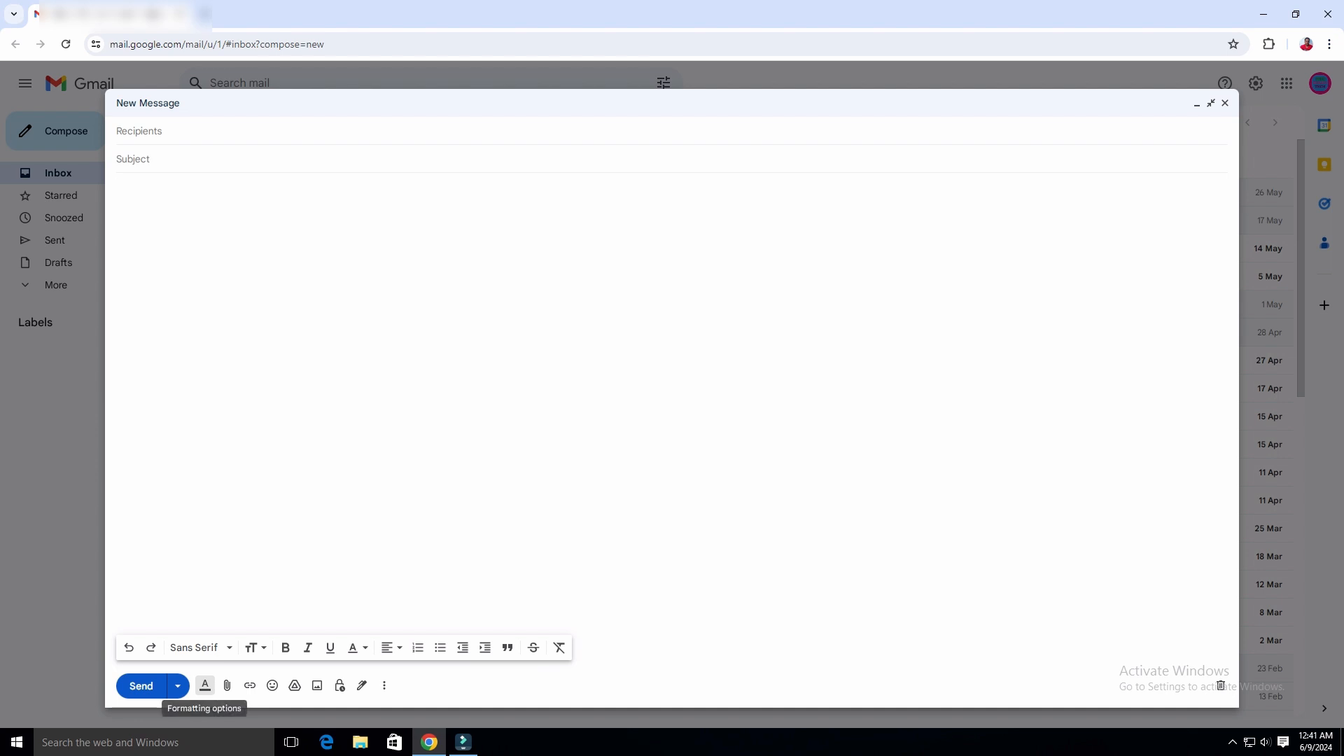
Toggle the text formatting options several times, leaving them hidden.
click(204, 685)
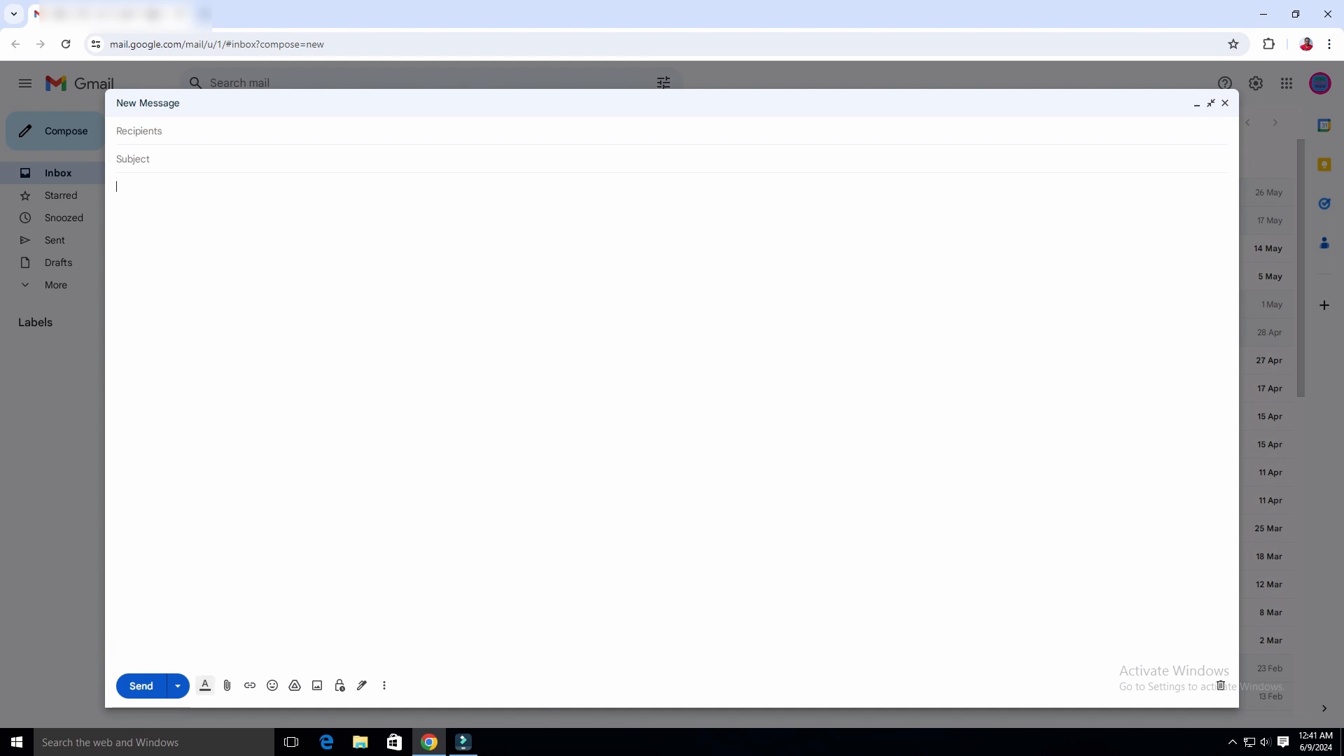
click(205, 685)
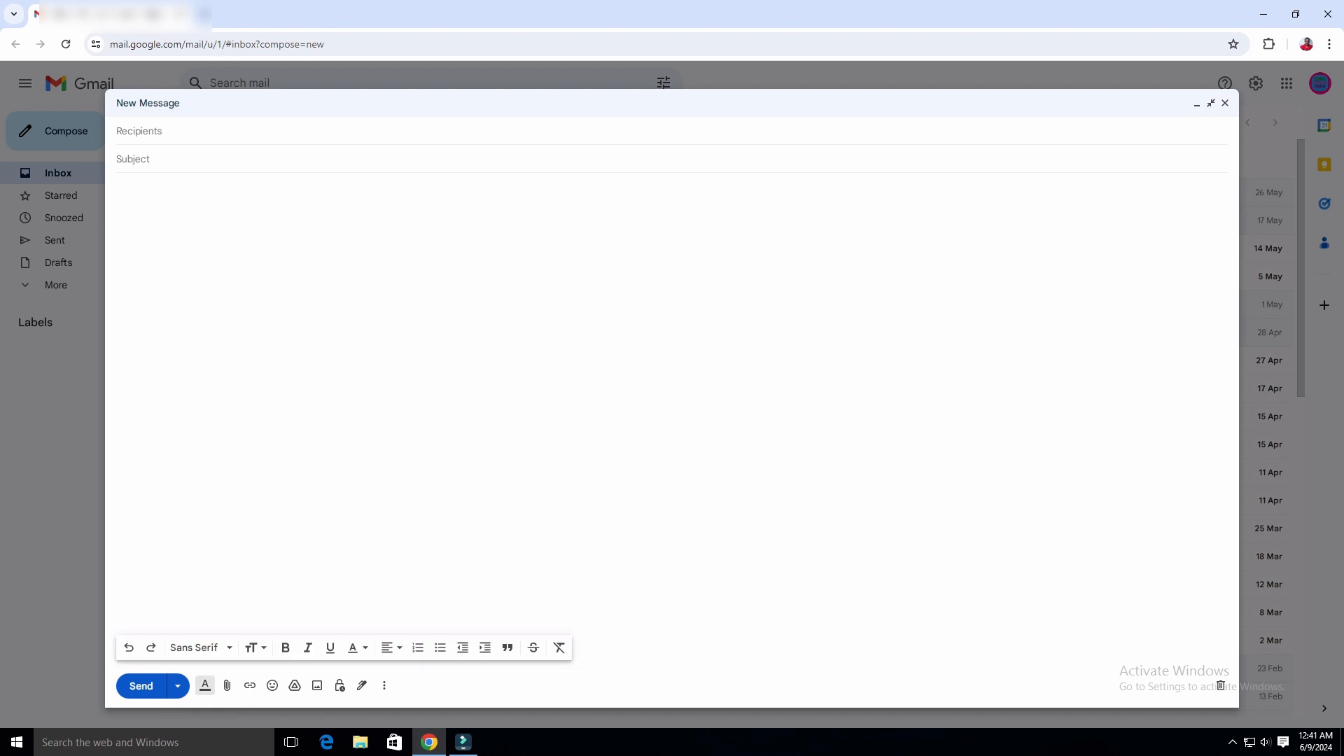
click(204, 685)
click(204, 685)
click(204, 685)
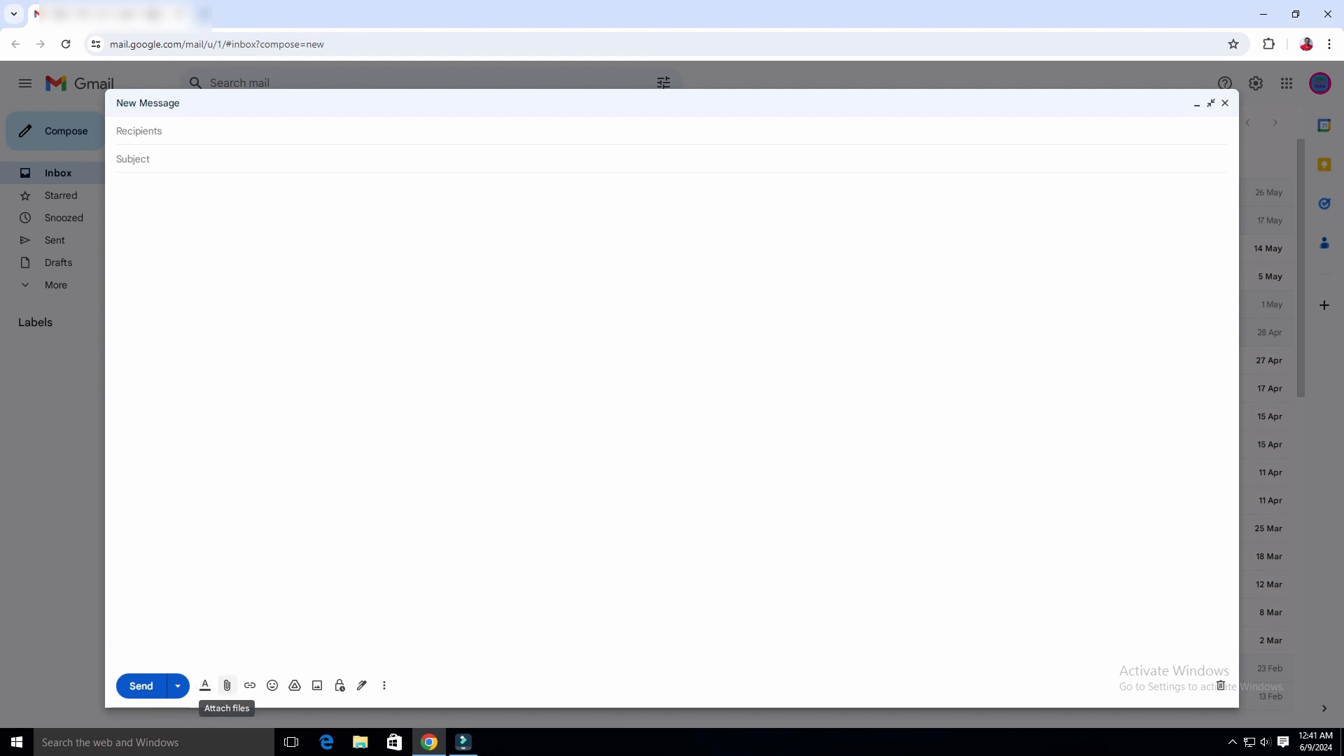
Attach pbor.pdf from This PC > Downloads to the draft.
click(227, 685)
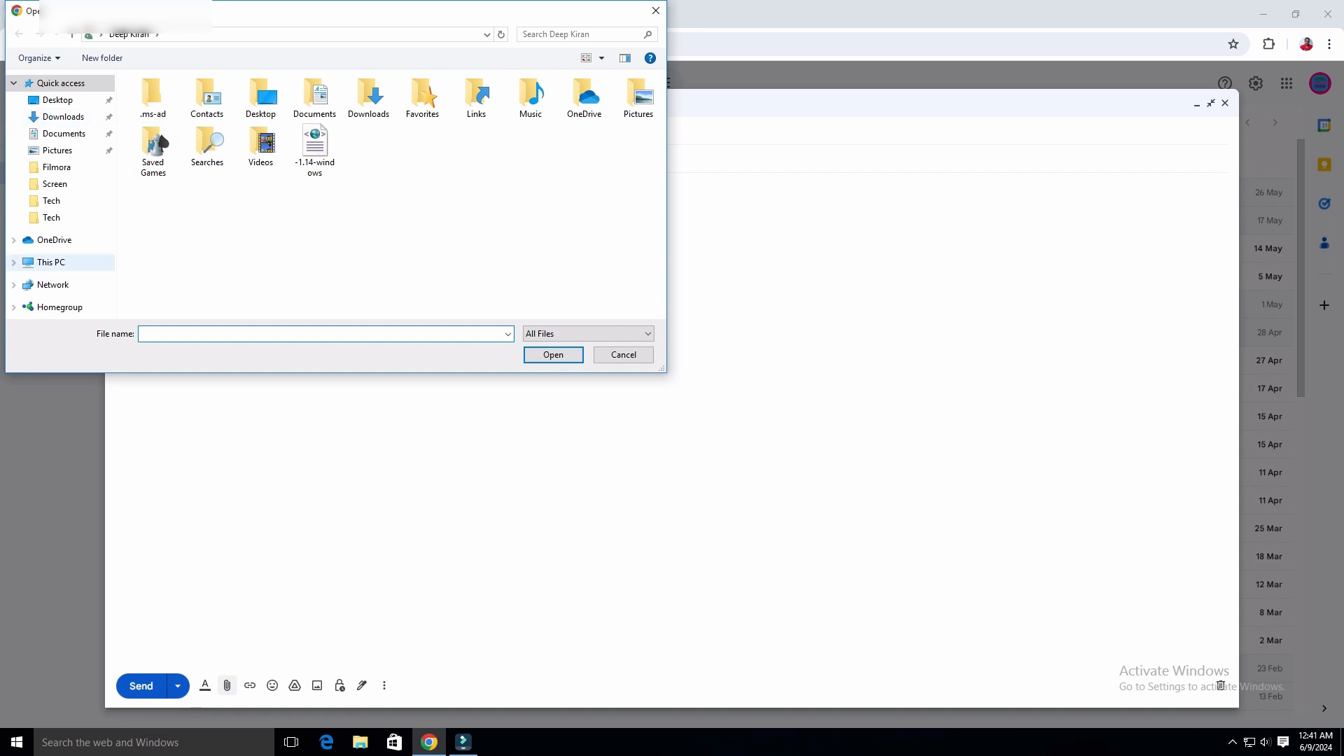
click(52, 263)
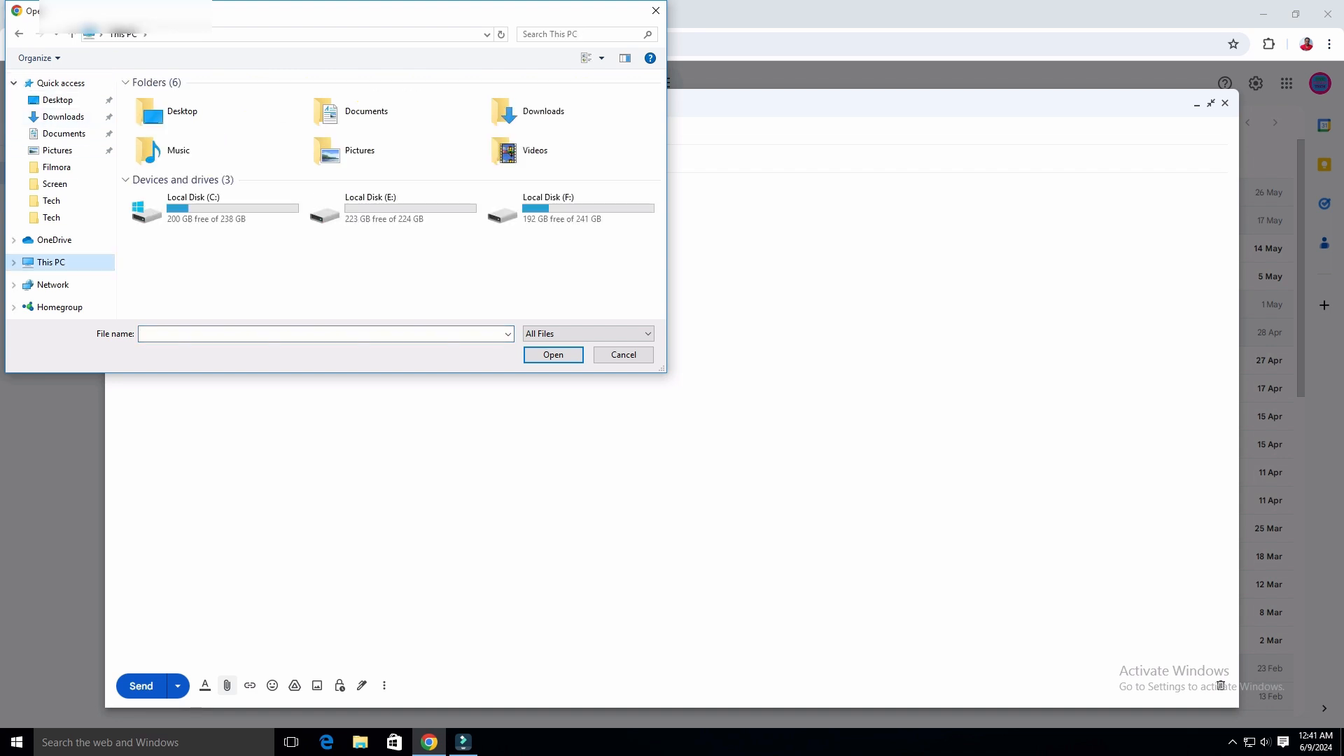
double_click(525, 112)
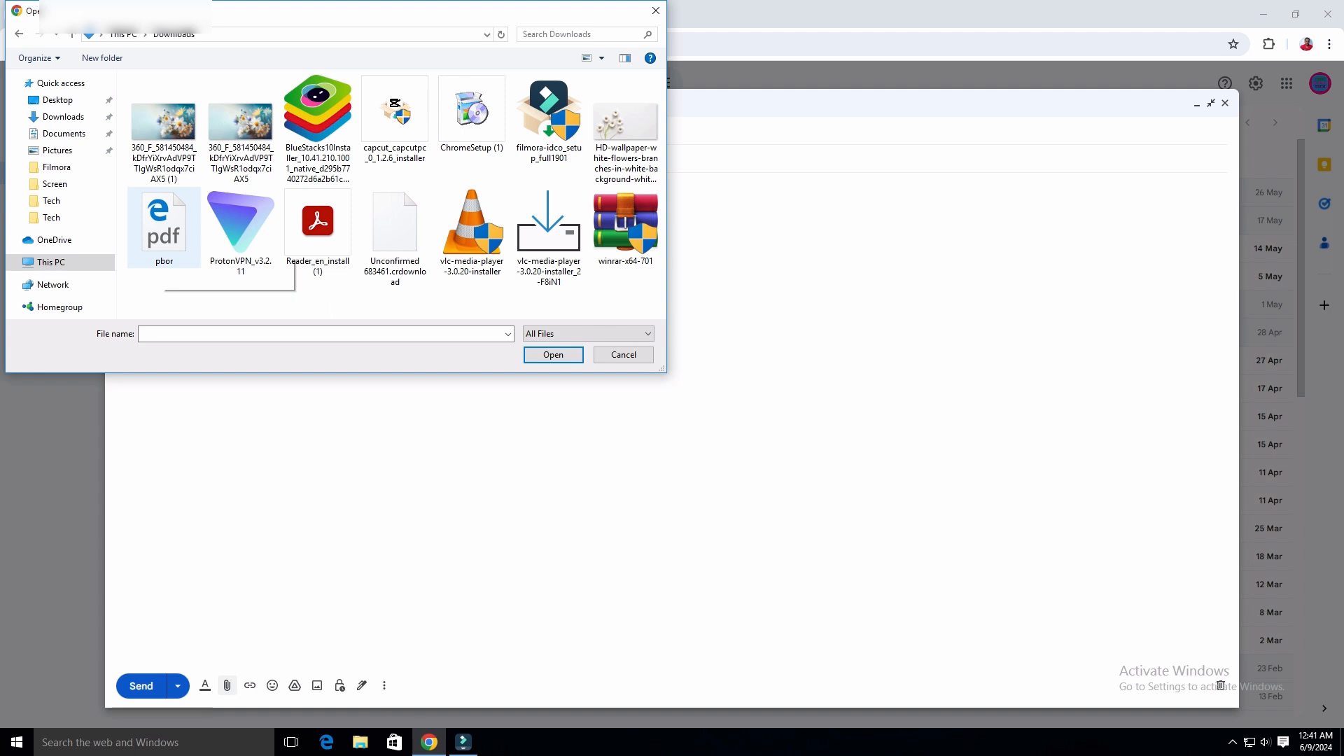
double_click(163, 231)
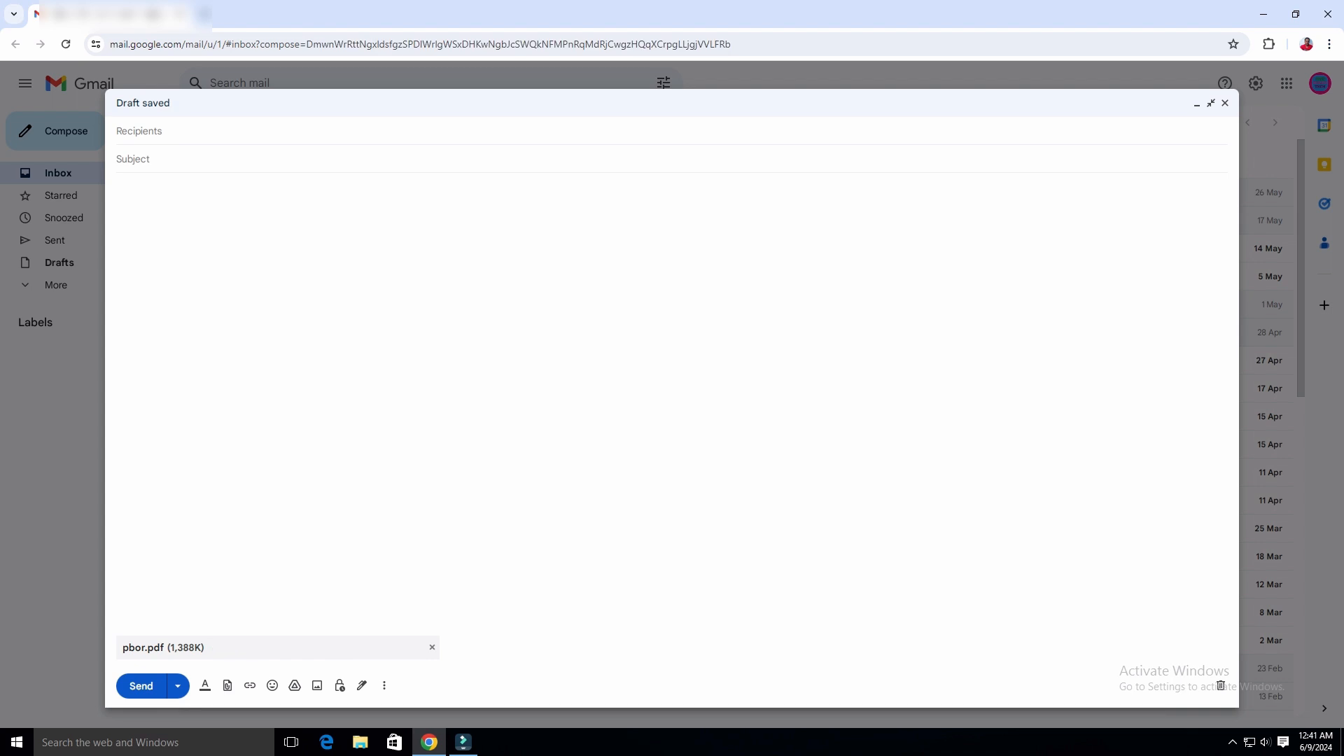
Attach the first 360_F image from Downloads and 12.jpg from Local Disk (F:) > Youtube Thumbnail.
click(228, 685)
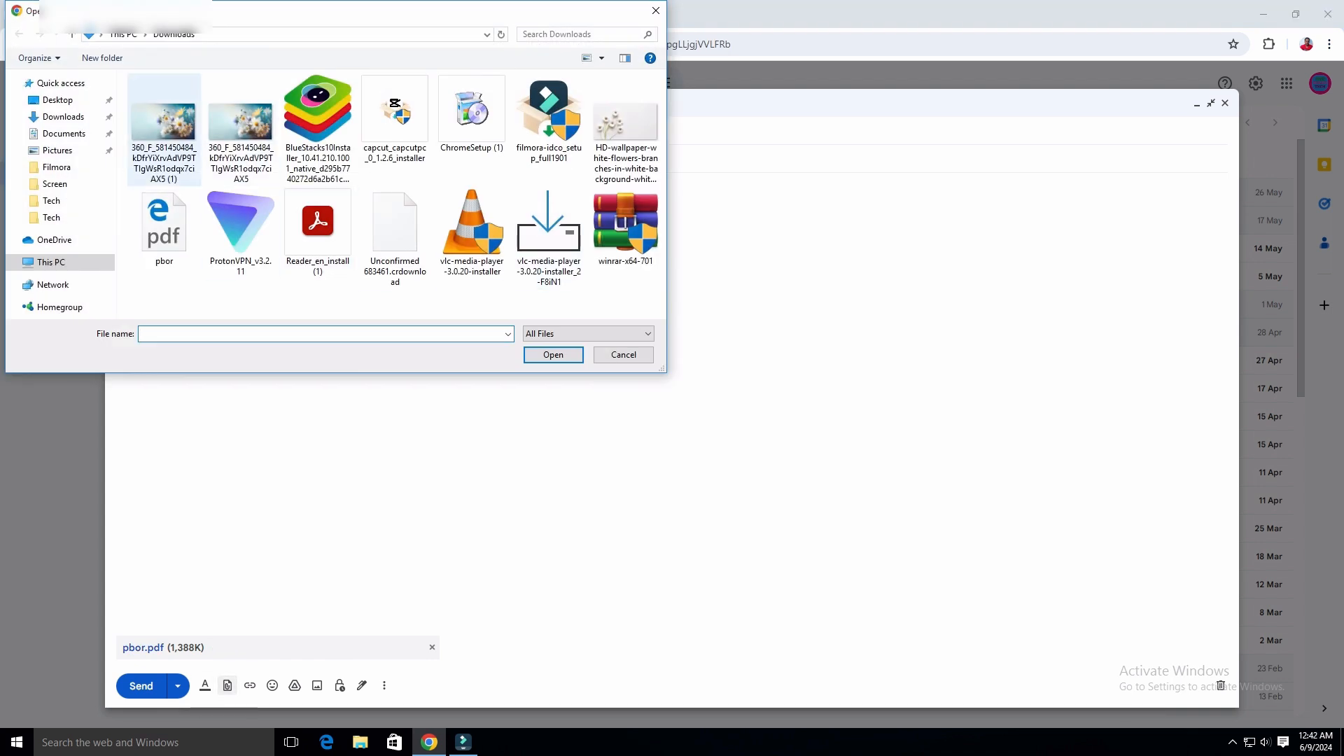
double_click(163, 129)
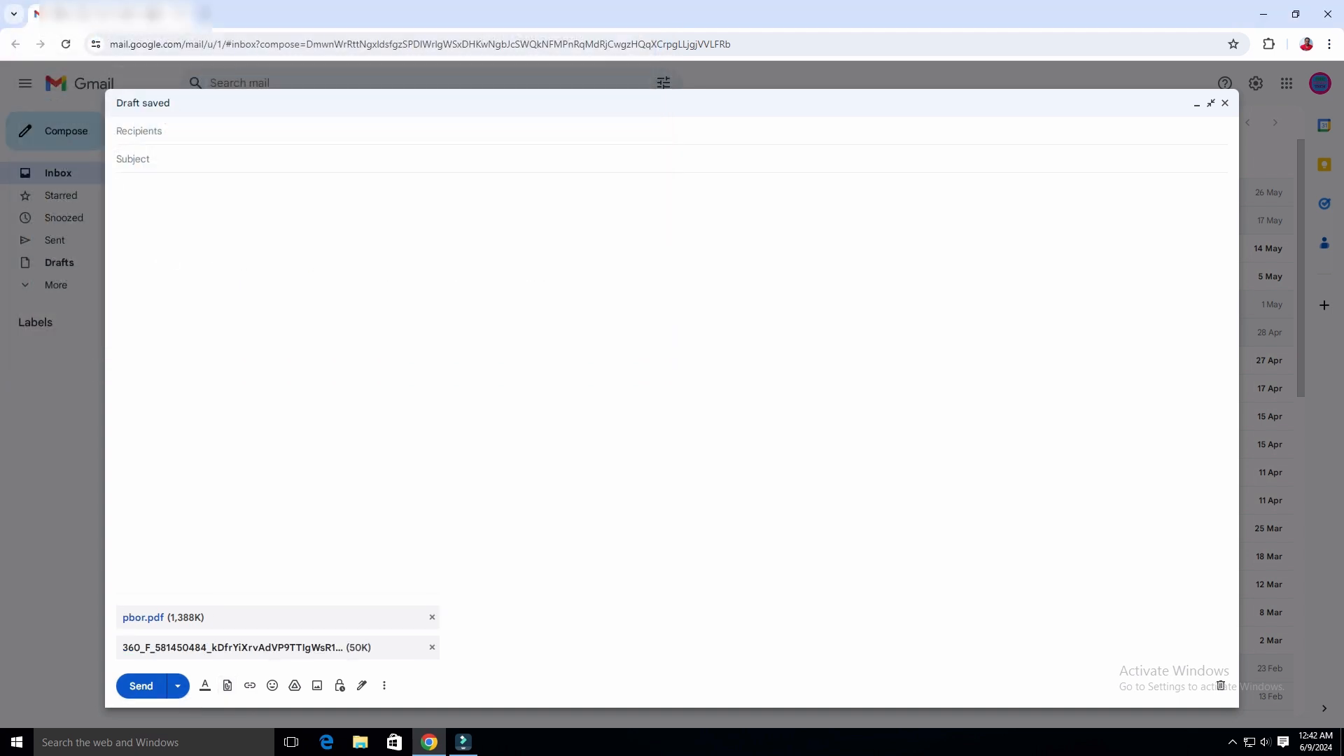
click(227, 685)
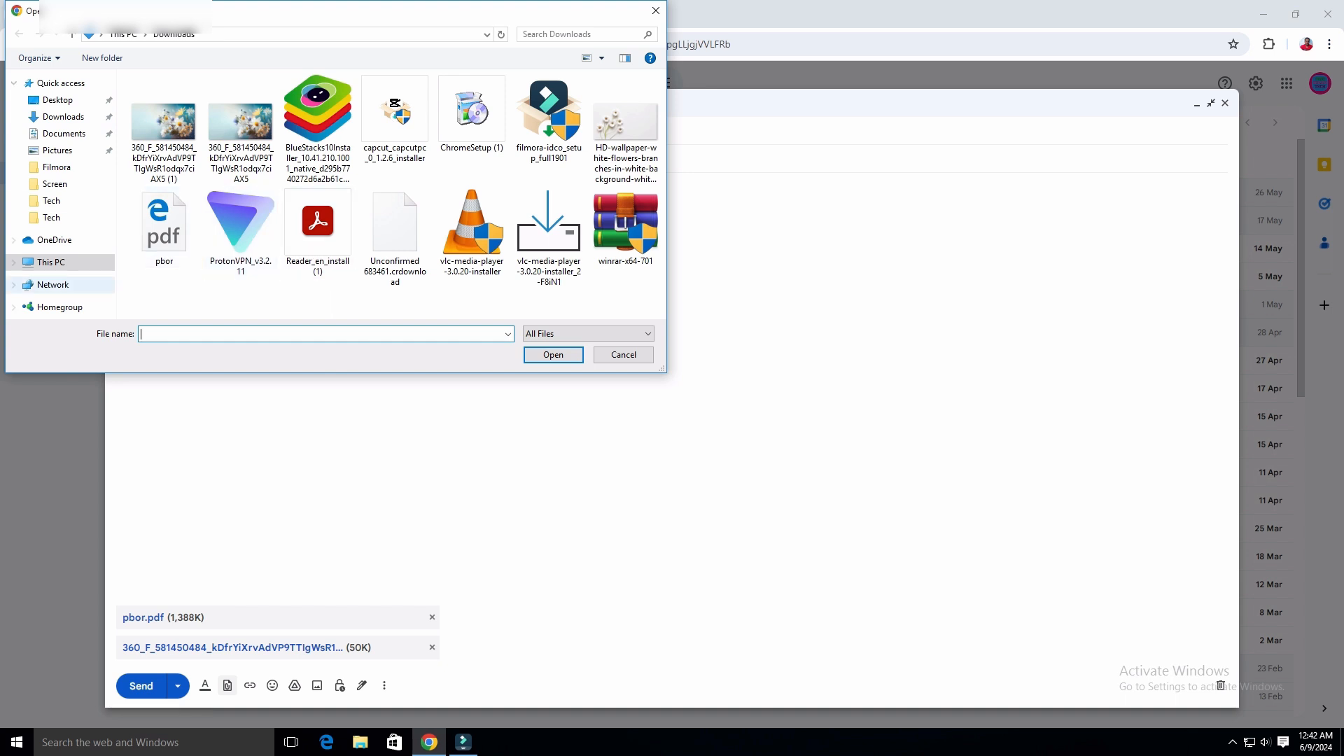
click(50, 262)
double_click(535, 209)
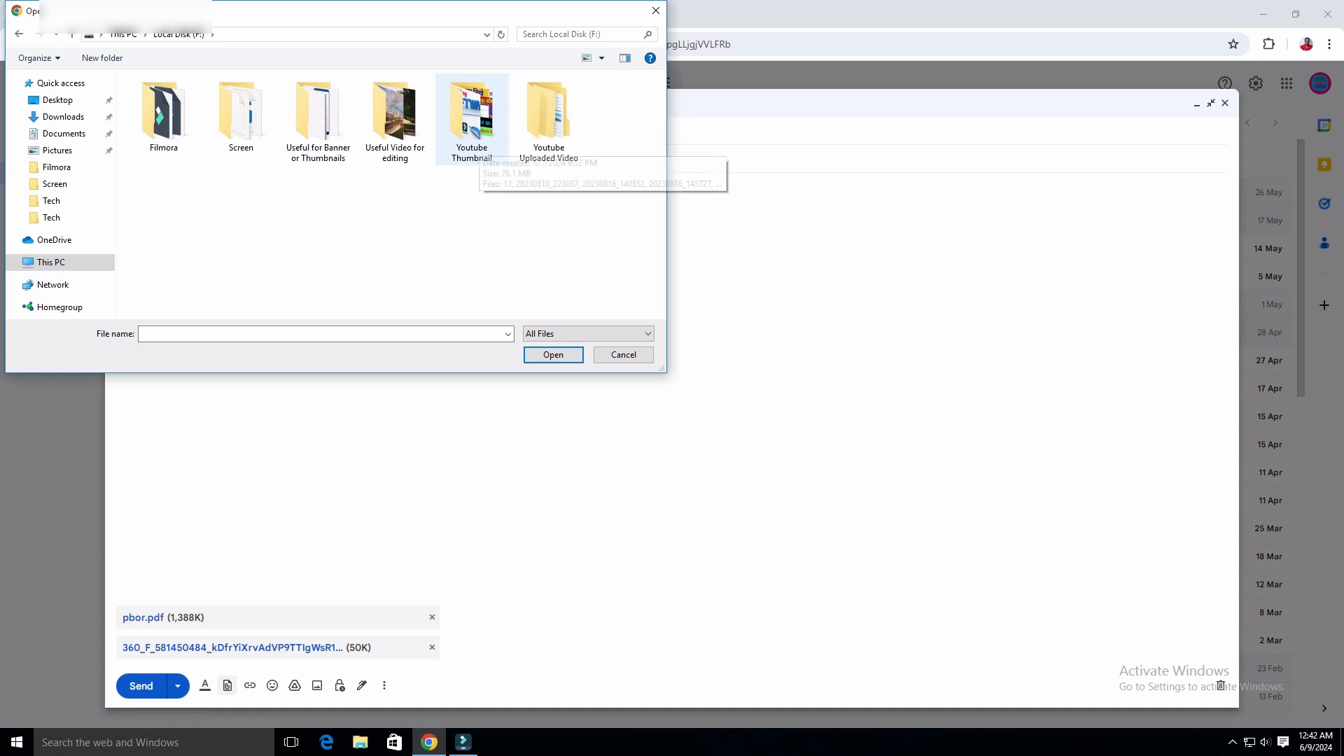
double_click(471, 143)
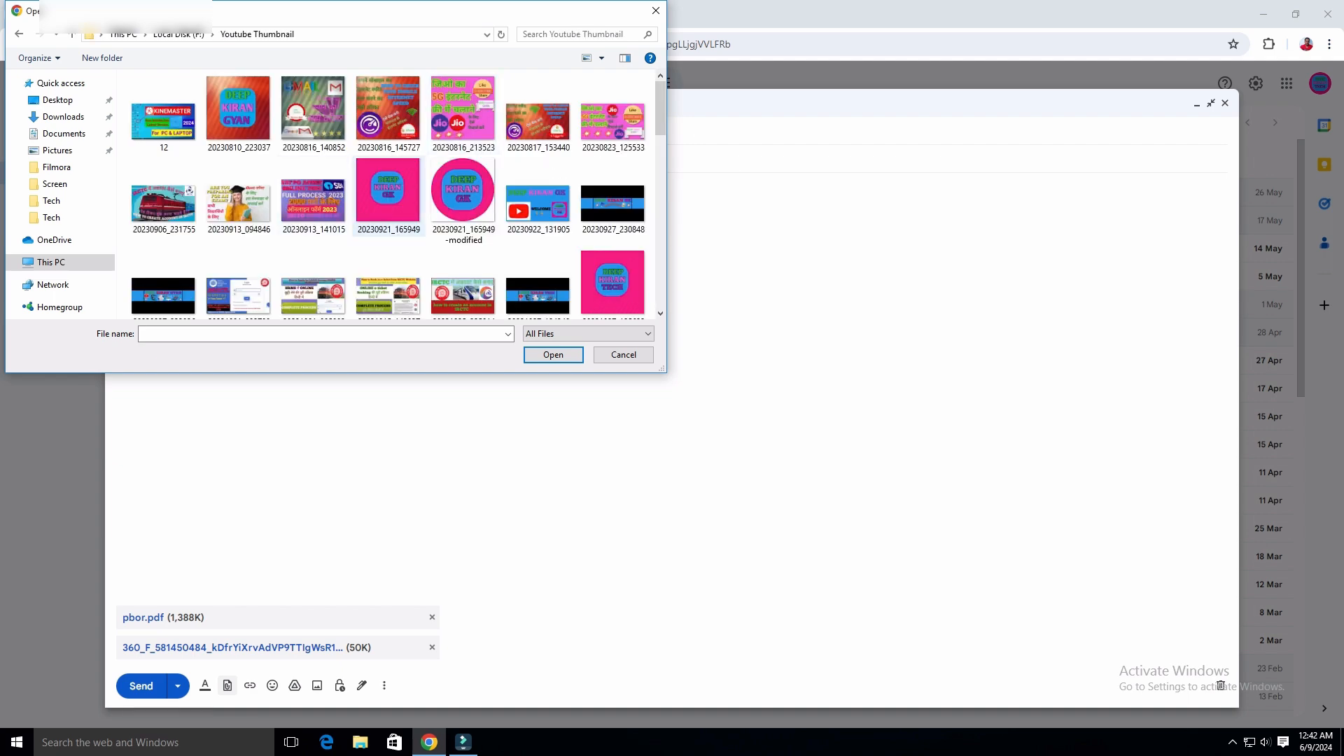
scroll(388, 196, down, 10)
scroll(389, 200, up, 10)
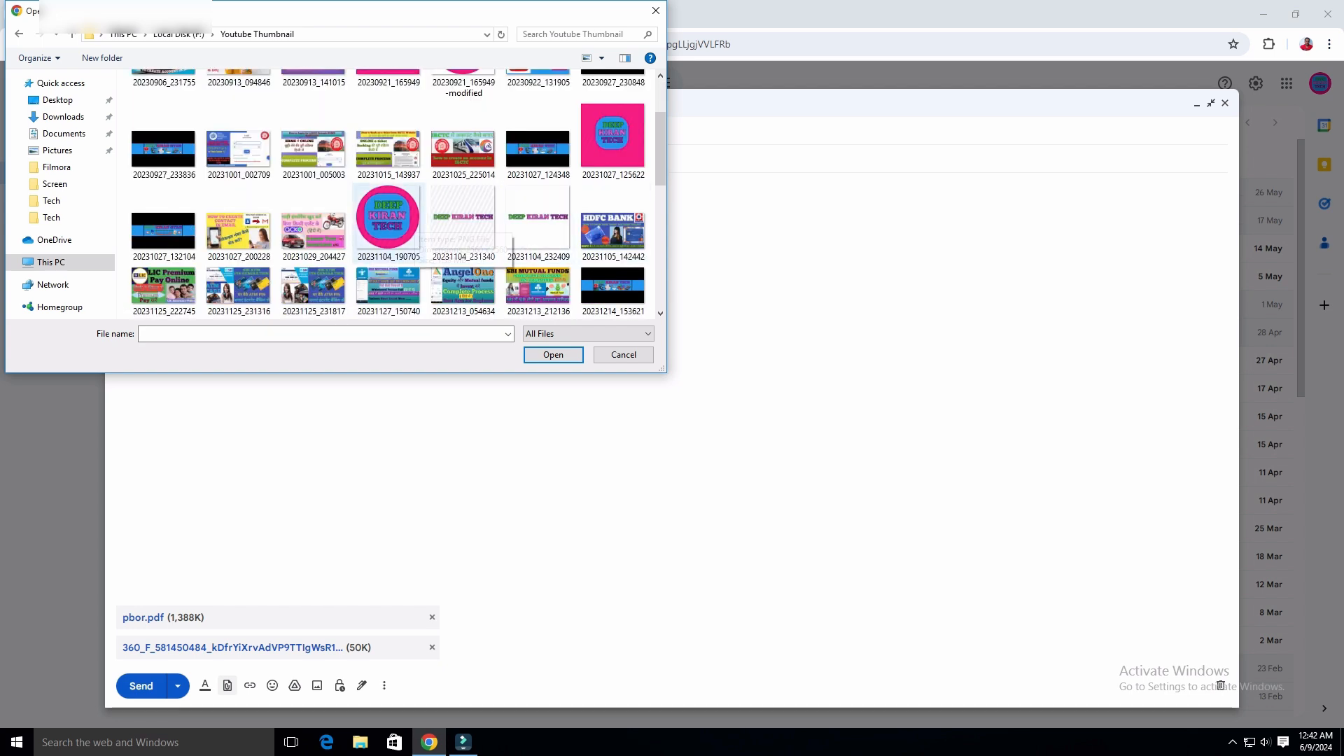
scroll(419, 237, up, 2)
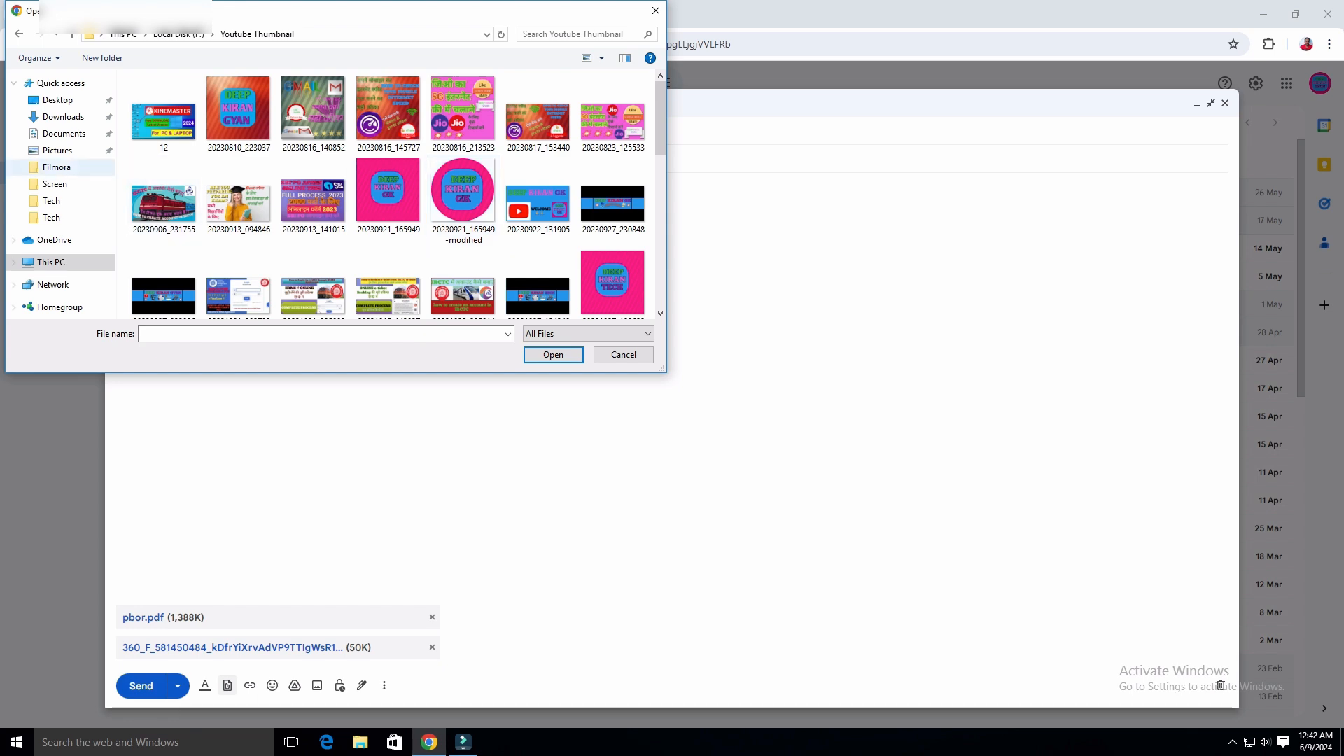
double_click(163, 115)
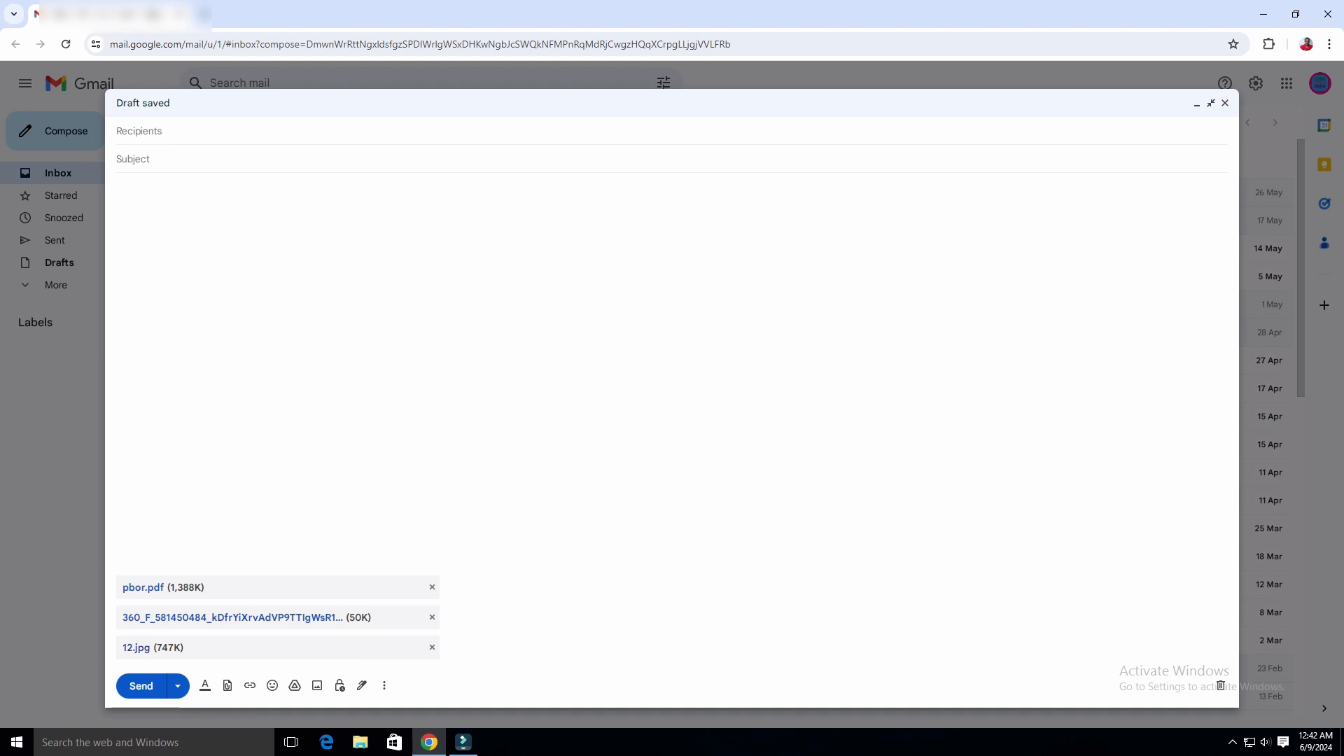
click(250, 686)
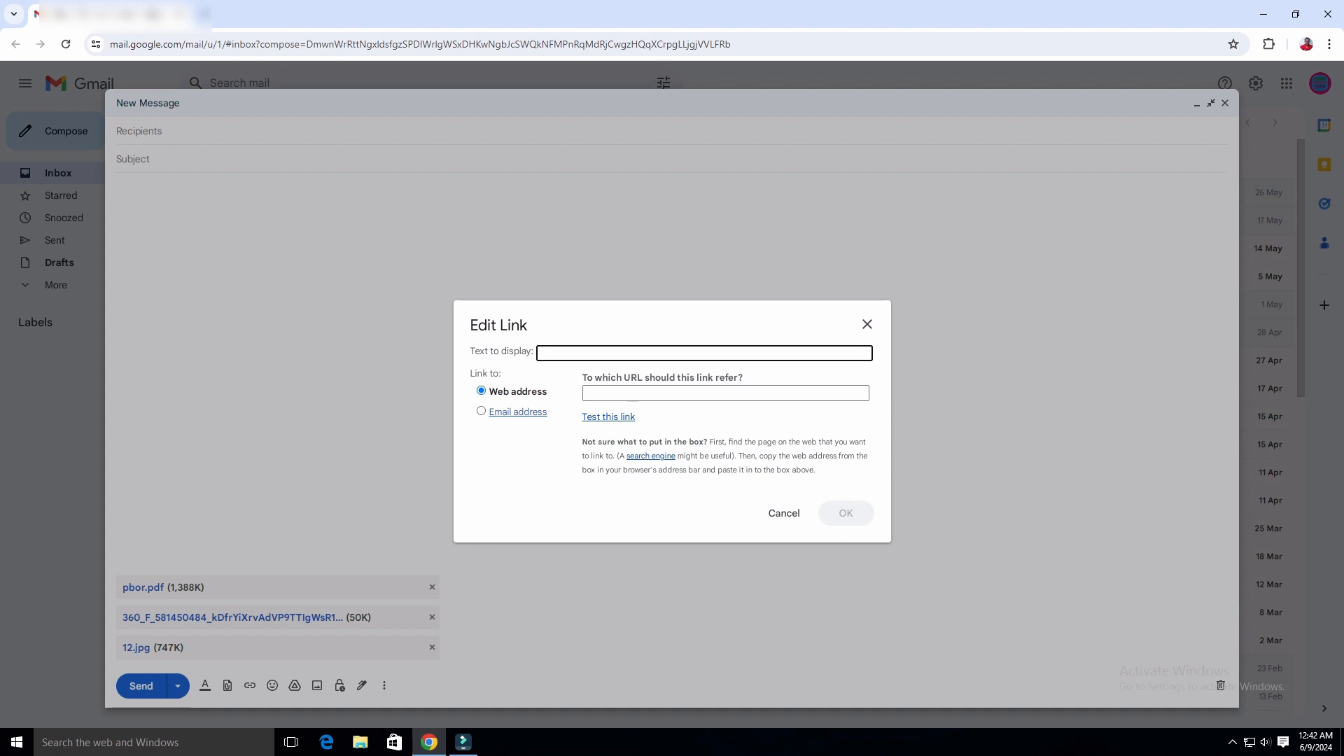
click(633, 394)
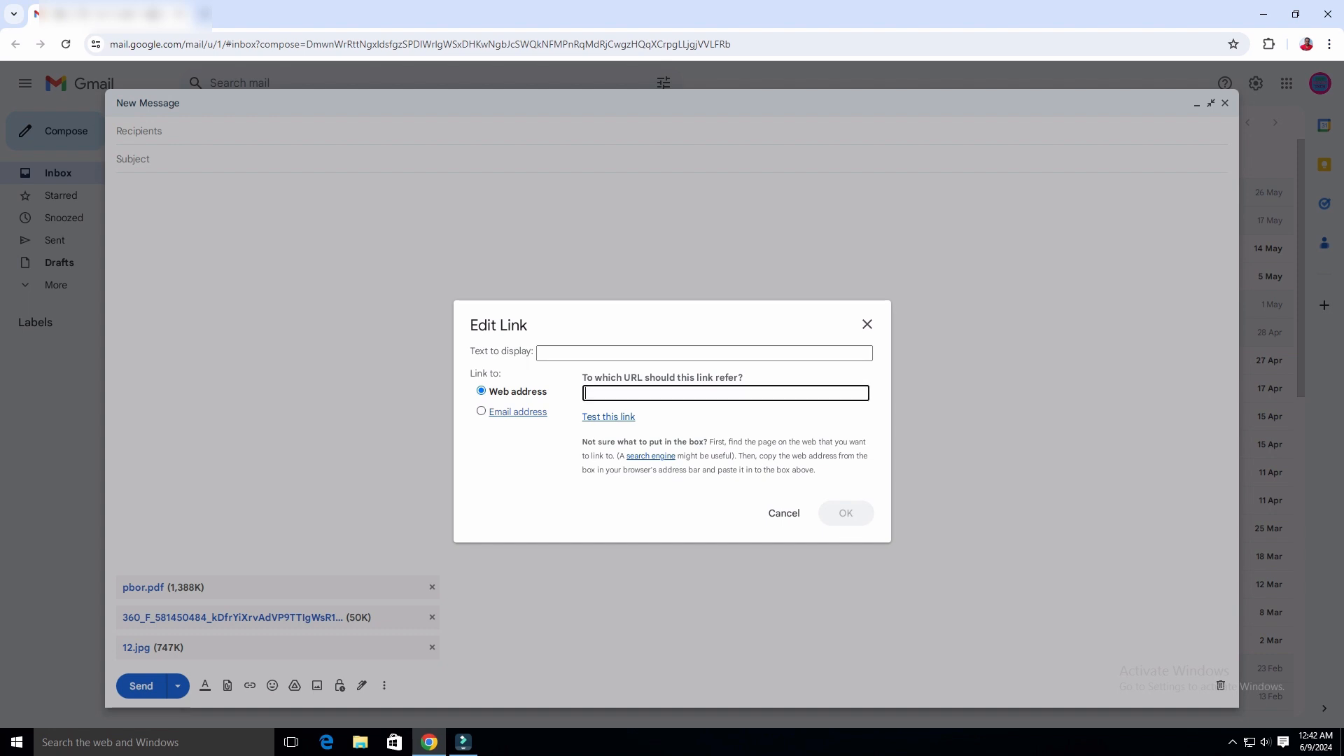
click(482, 411)
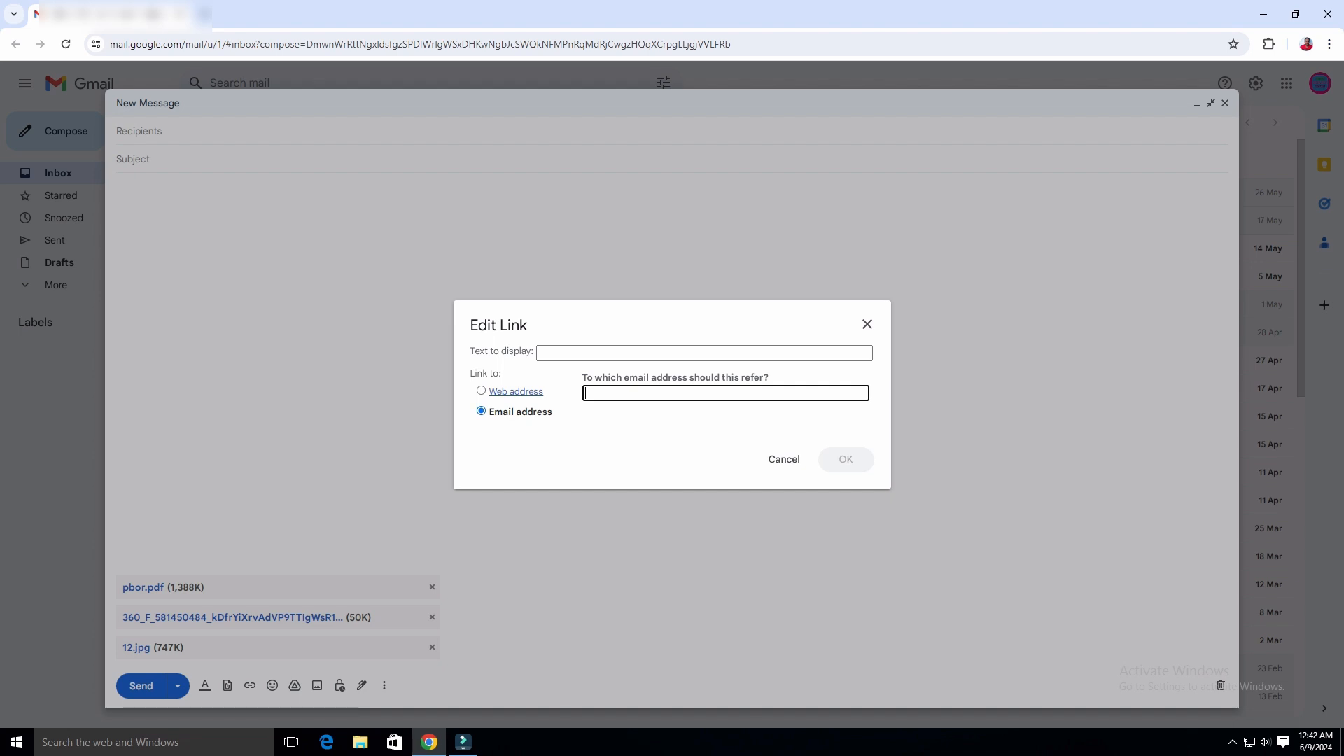
click(482, 390)
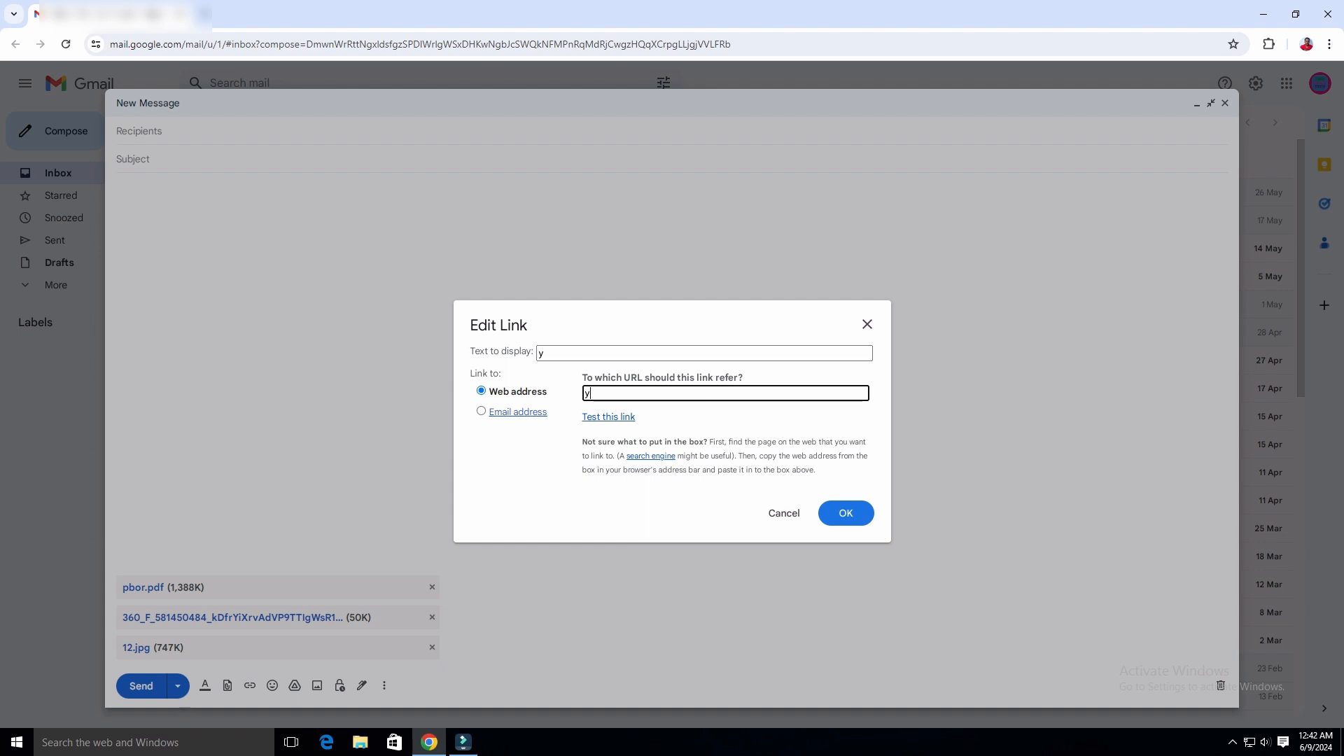
key(BackSpace)
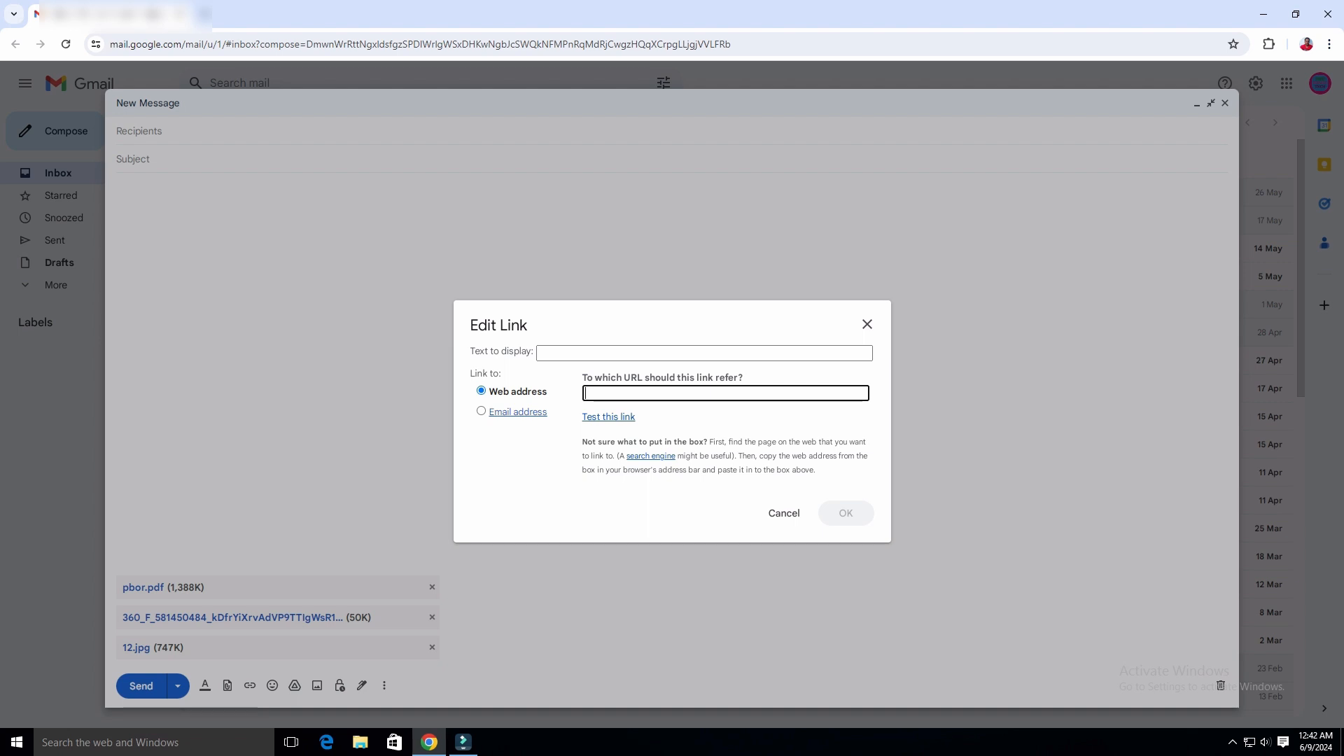
text(www.youtube.com)
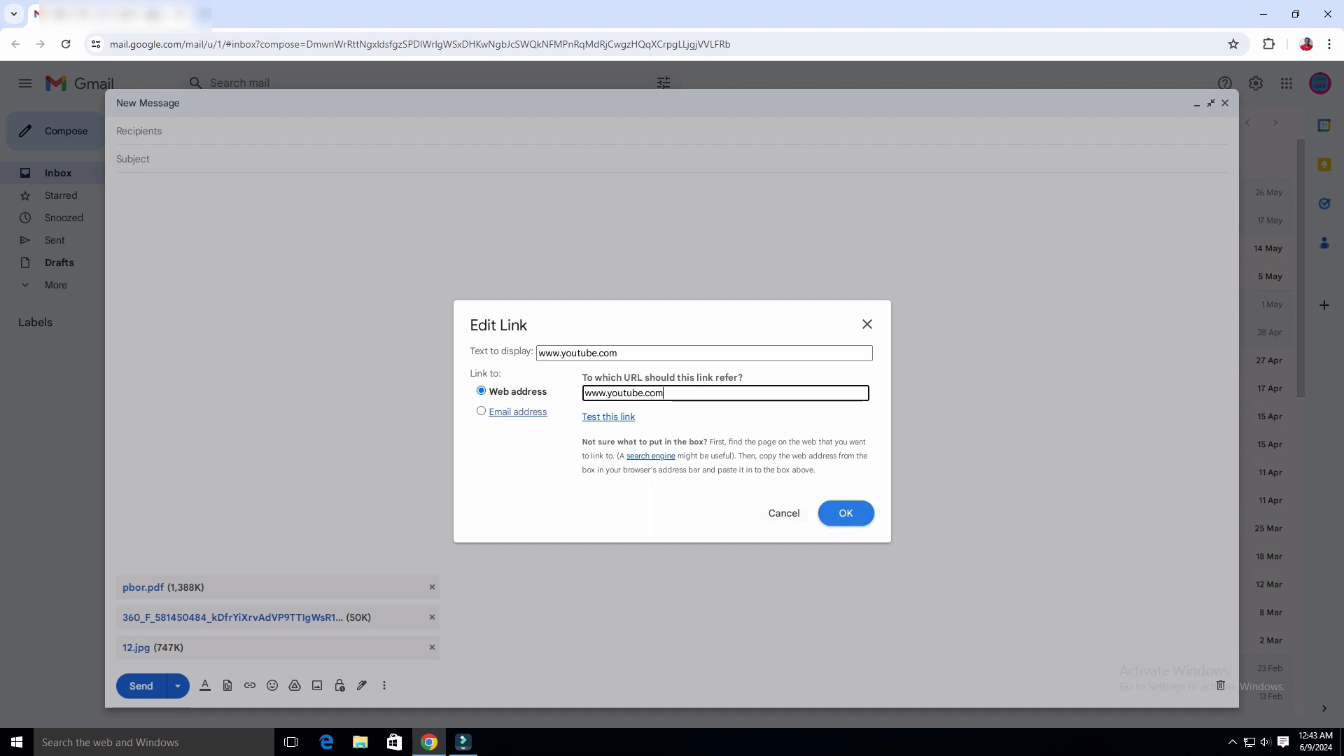
click(846, 513)
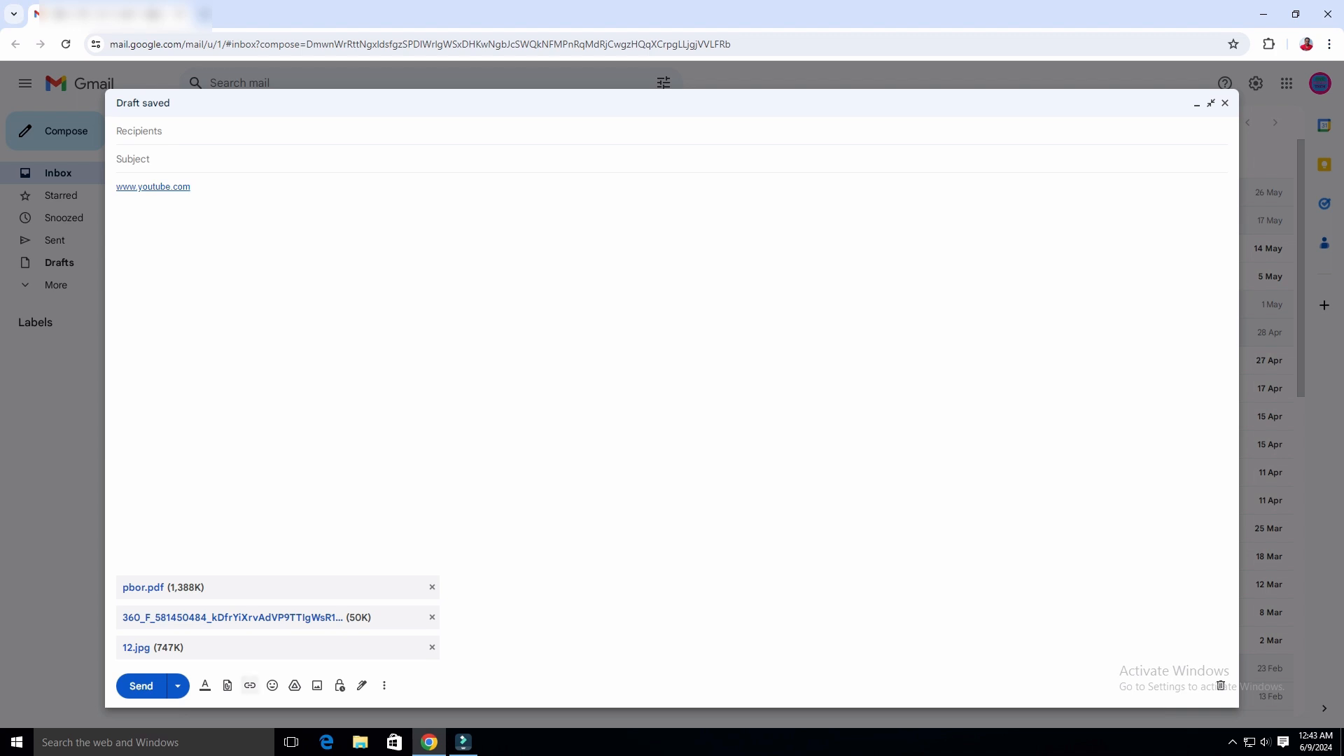
Insert beaming grinning face and grinning squinting face emojis into the body.
click(273, 685)
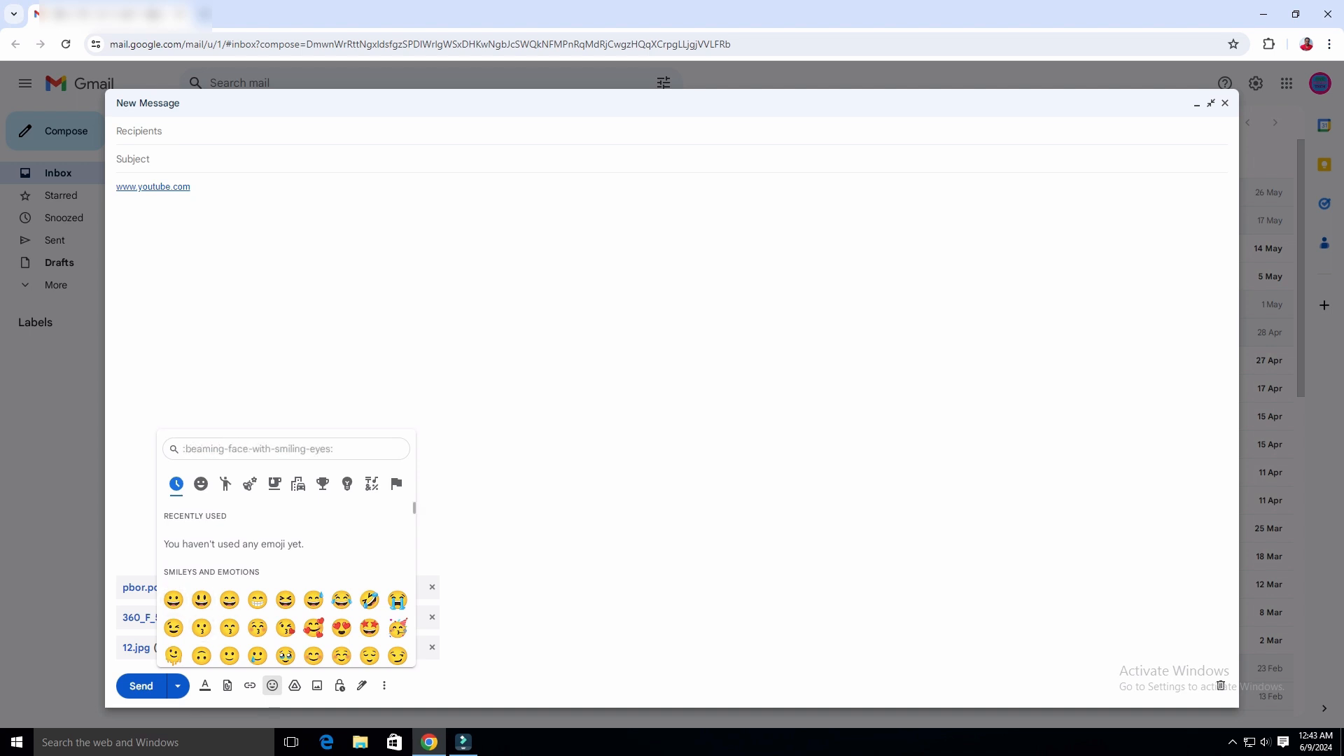
click(258, 600)
click(285, 600)
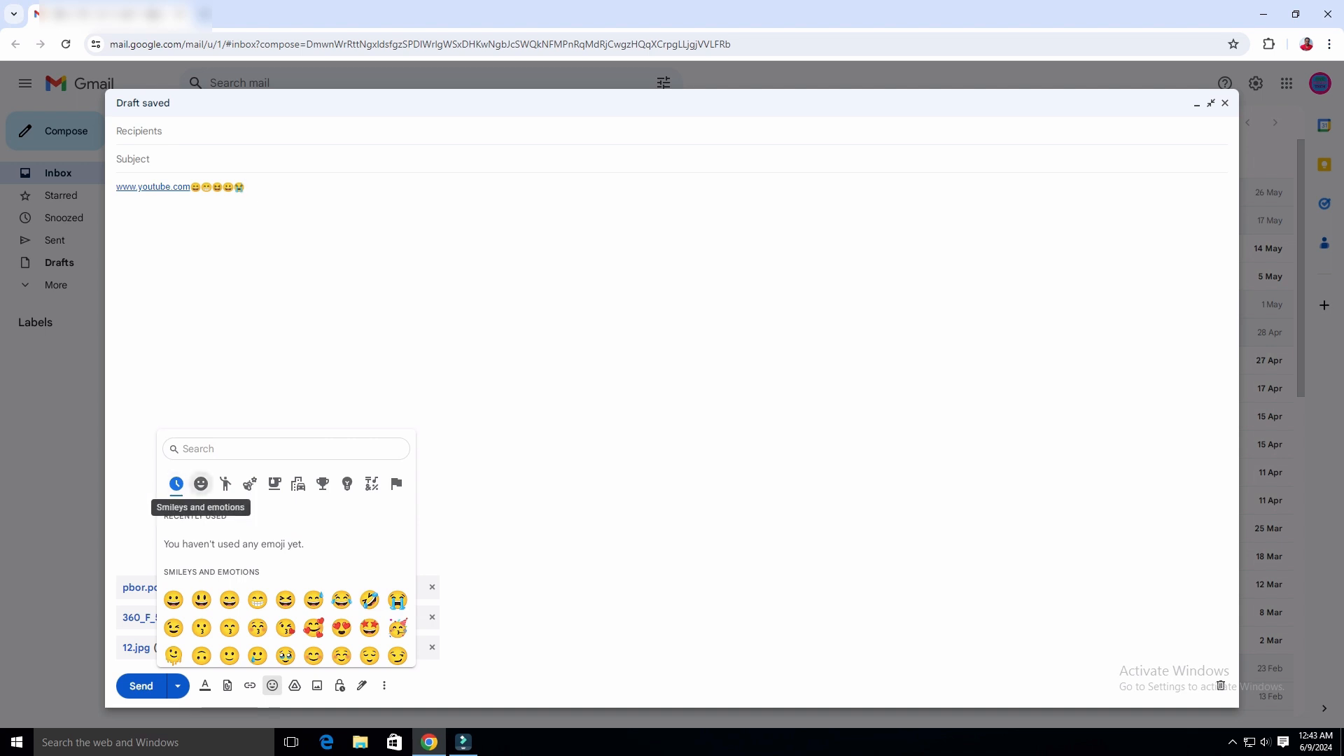
Browse the Smileys, People, Animals and Nature, and Food and Drink emoji categories.
click(201, 484)
click(225, 484)
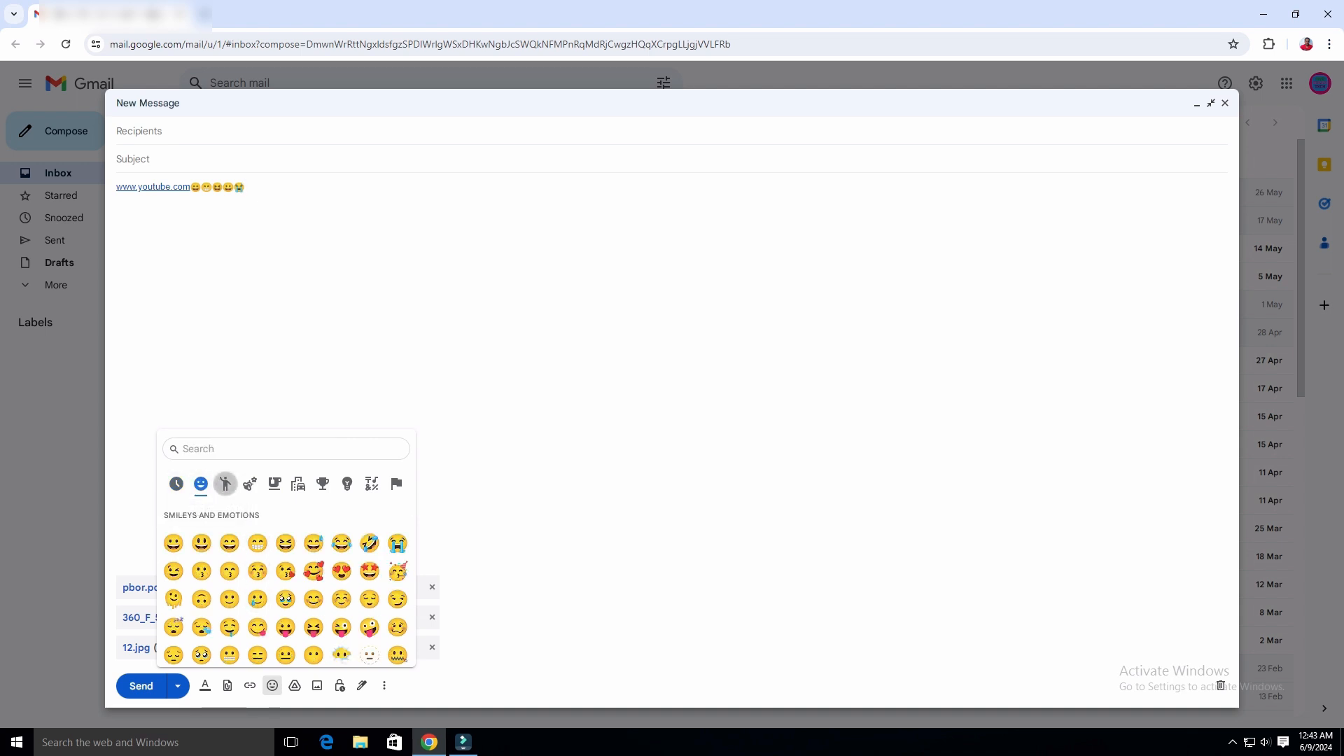
click(250, 484)
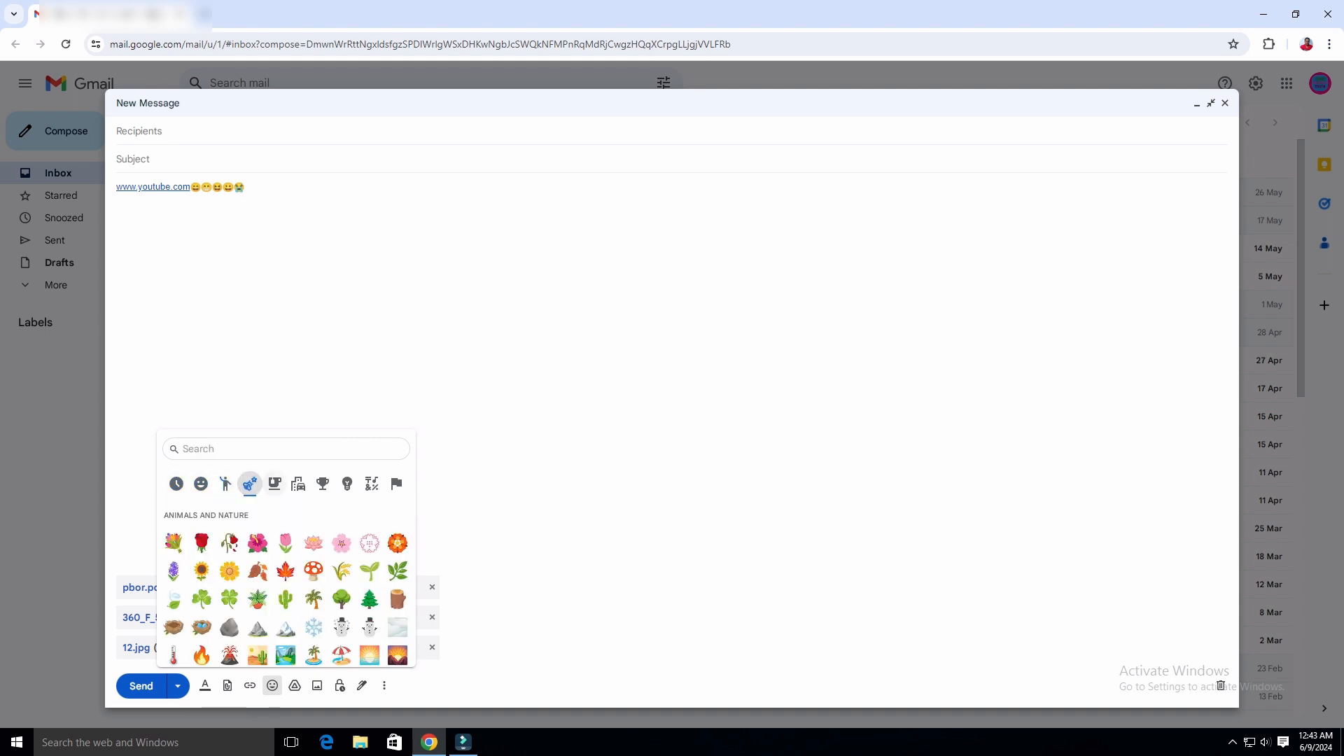
scroll(313, 609, down, 5)
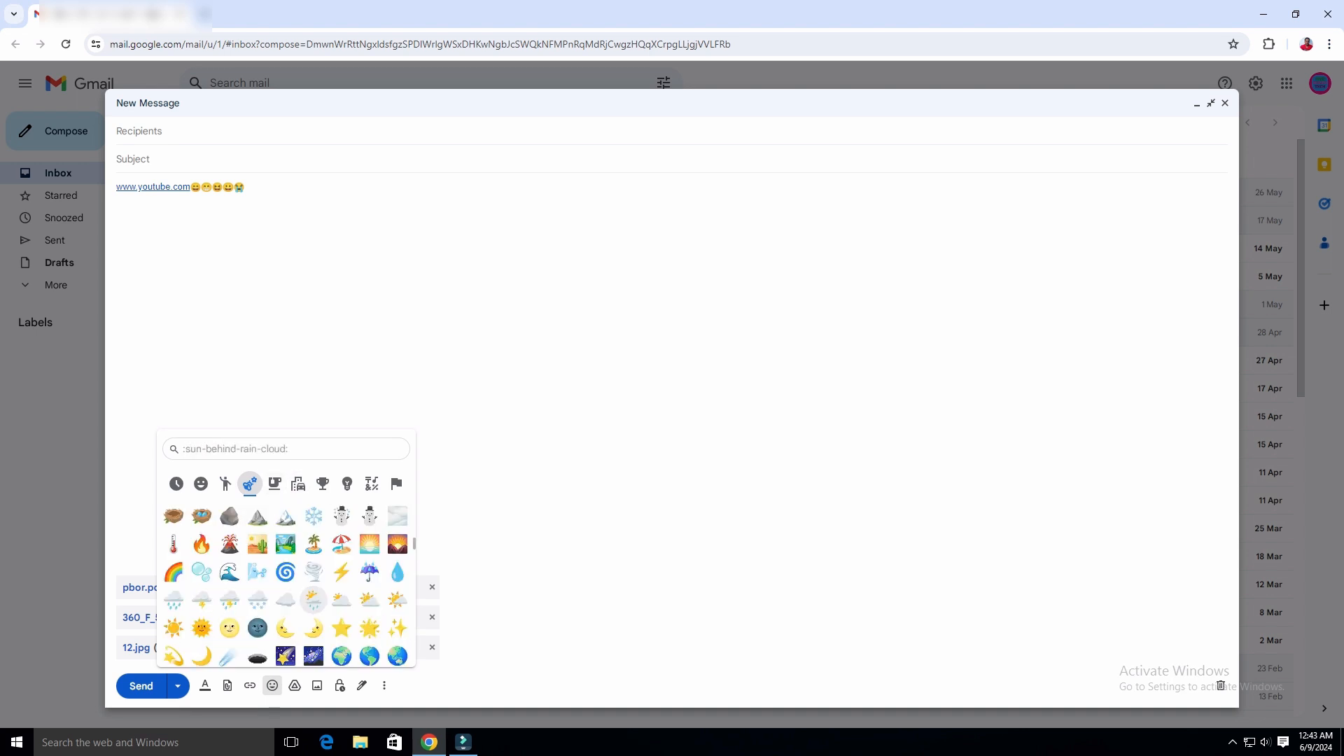
scroll(312, 560, down, 3)
click(275, 484)
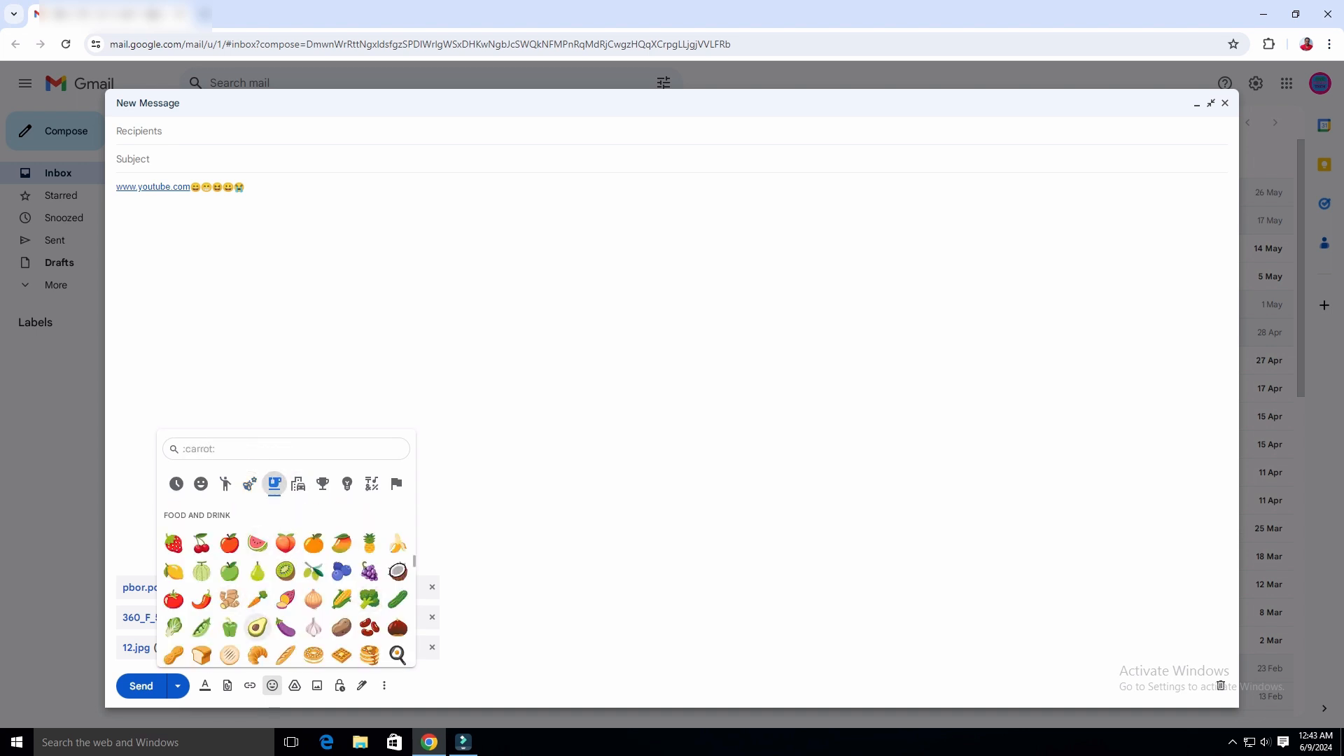
scroll(286, 599, down, 2)
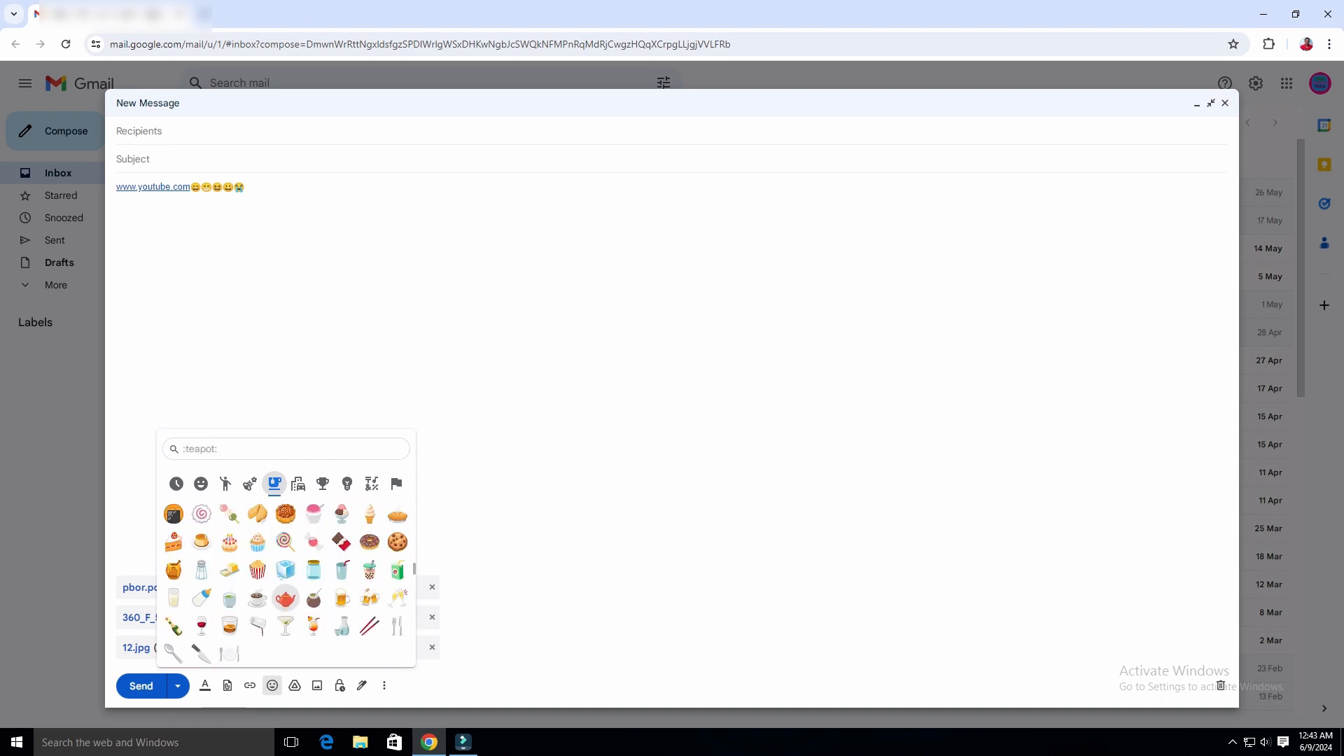
scroll(301, 581, down, 5)
Browse the Activities, Objects, Symbols and Flags emojis, then close the emoji picker.
click(322, 484)
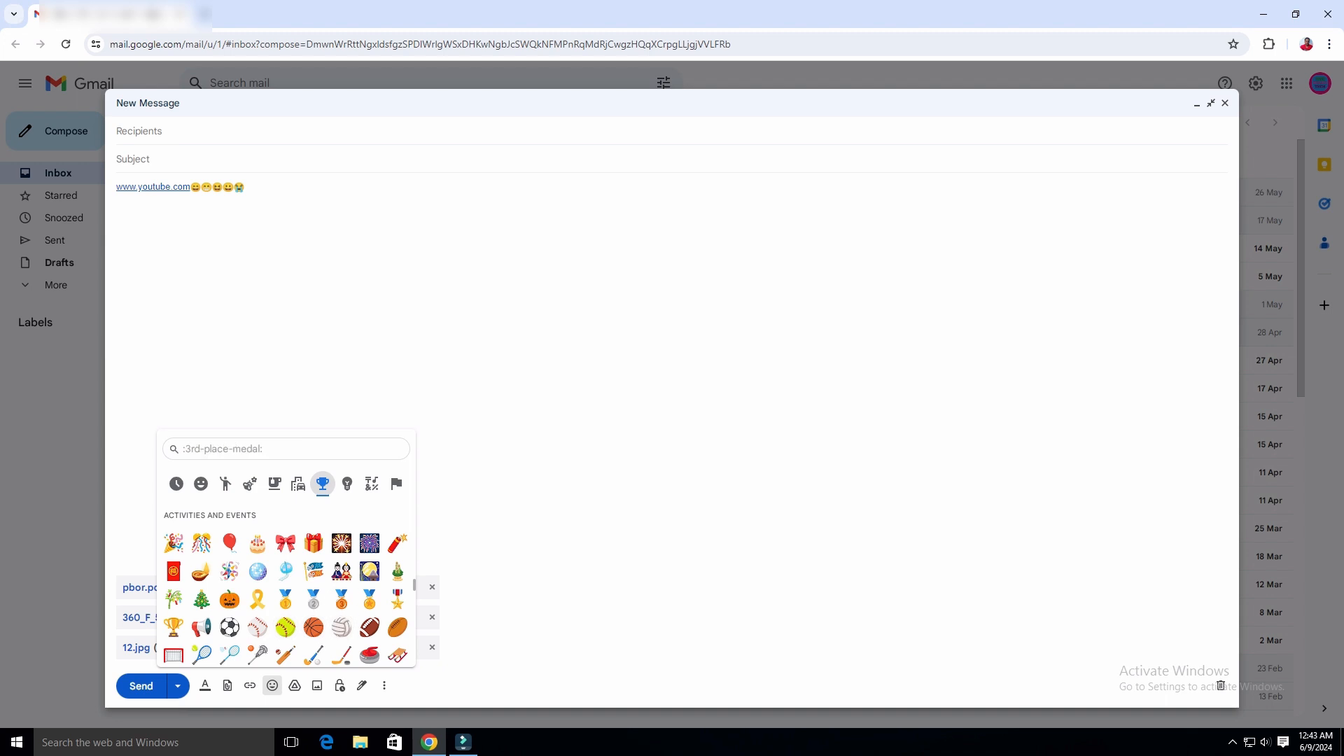
scroll(314, 581, down, 5)
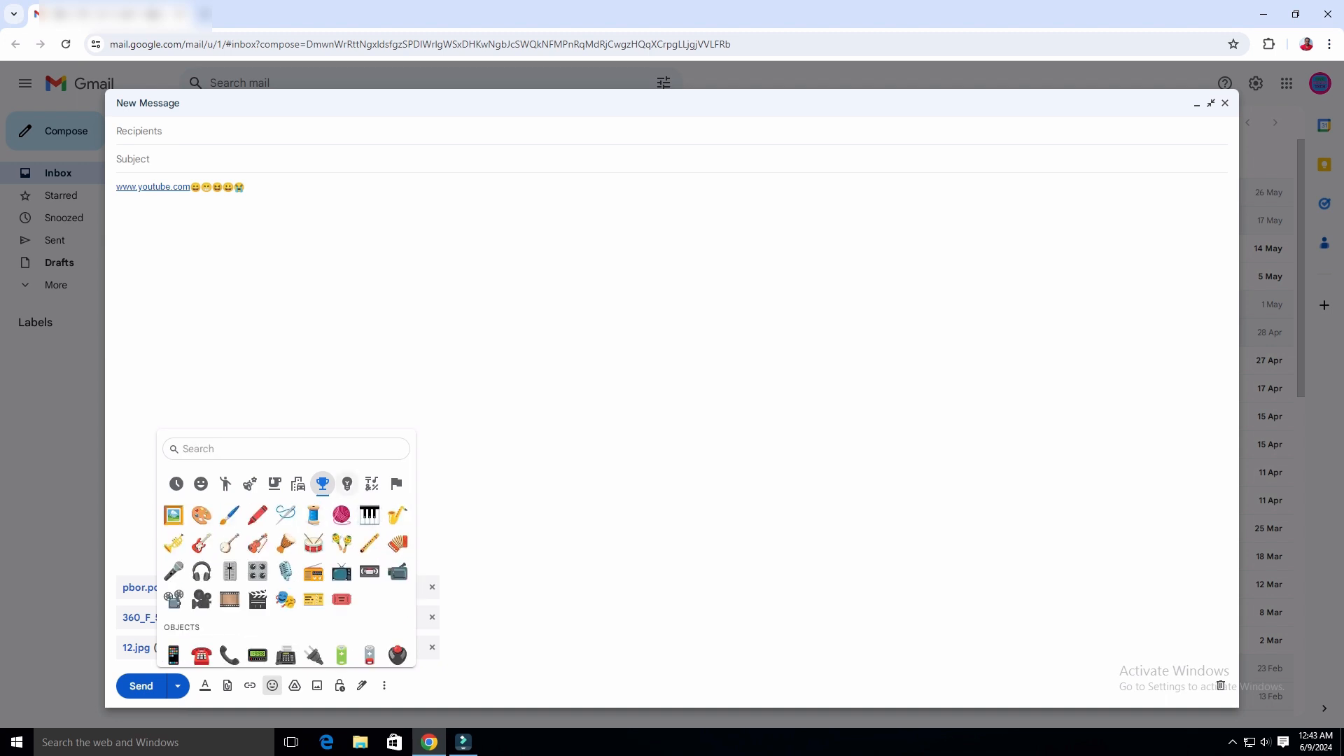
click(347, 483)
scroll(313, 598, down, 5)
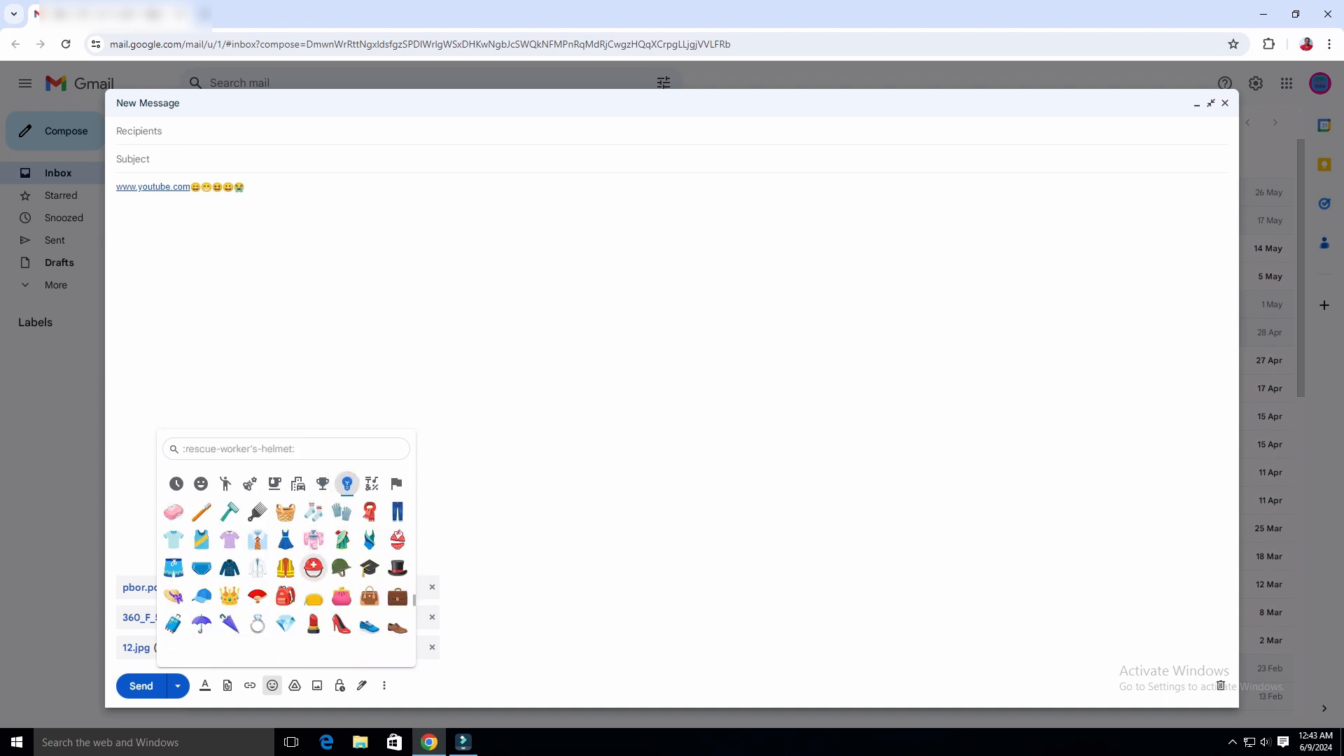
scroll(369, 586, down, 5)
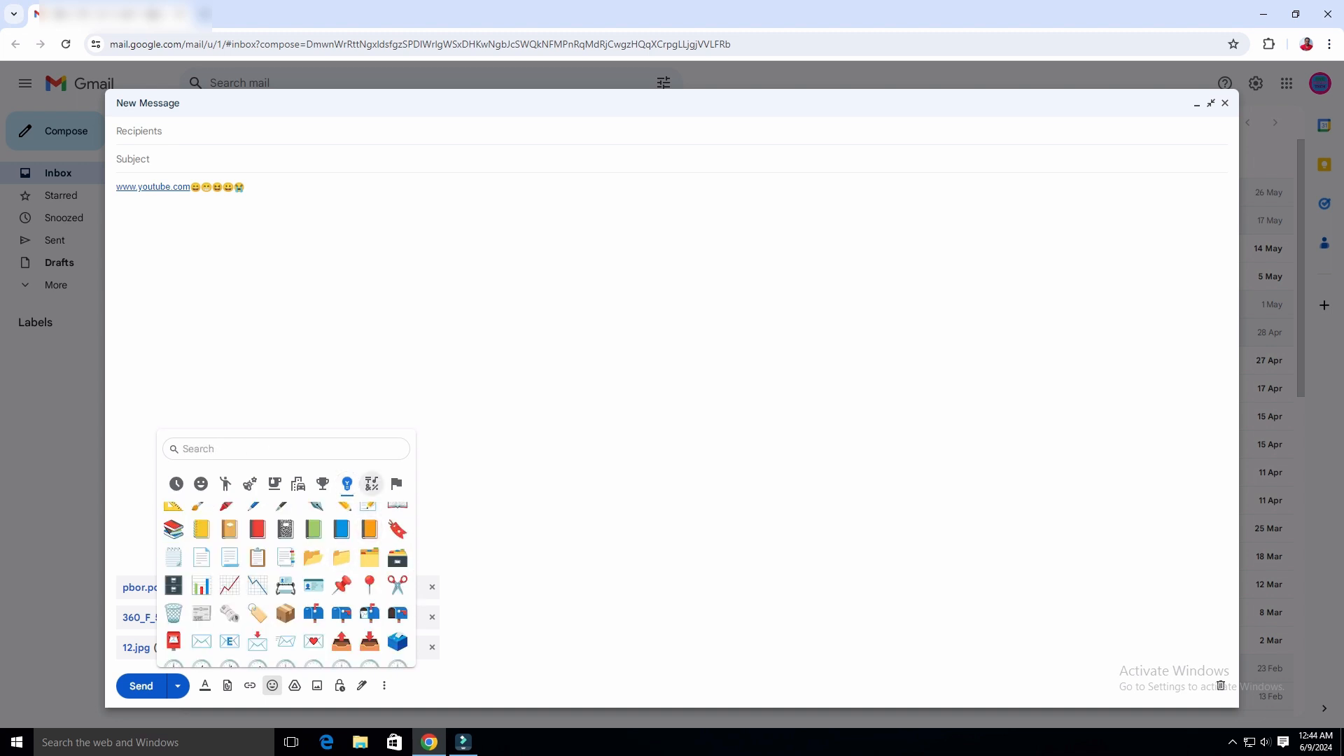
click(372, 484)
scroll(314, 609, down, 10)
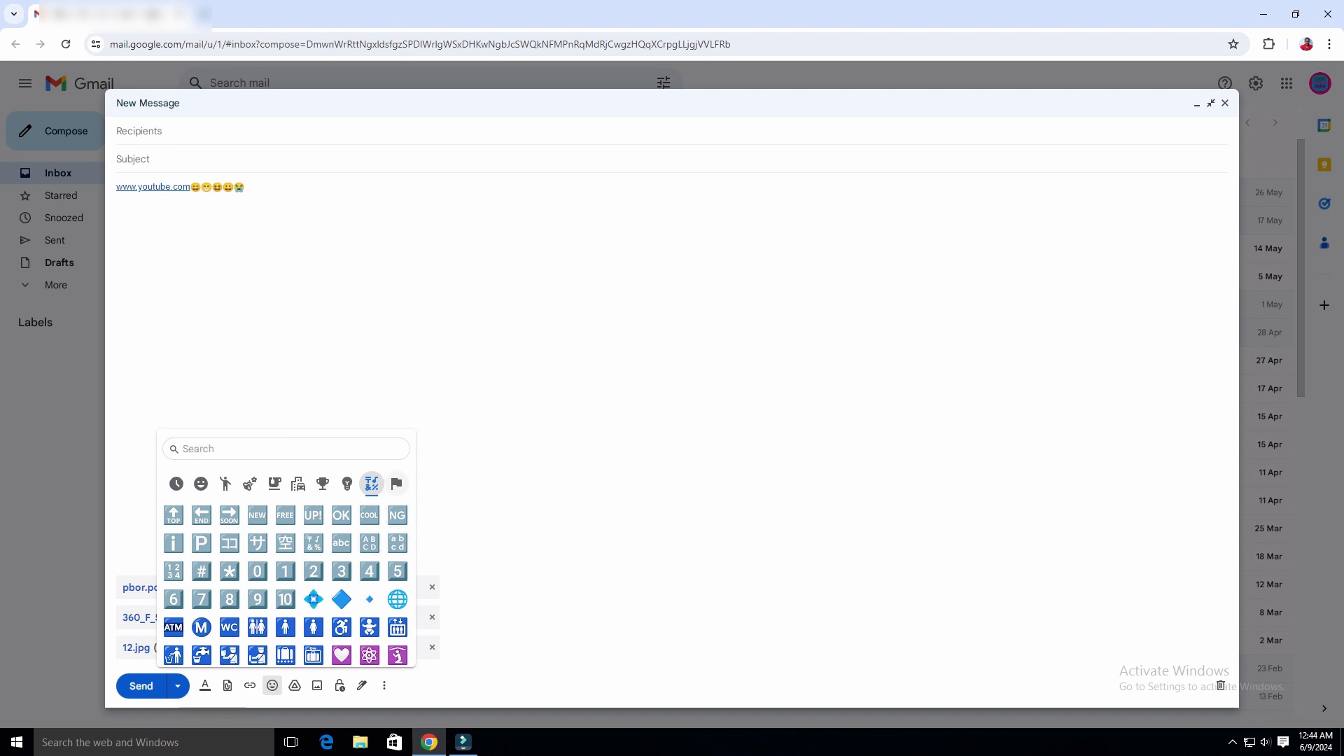
click(396, 484)
scroll(229, 598, down, 8)
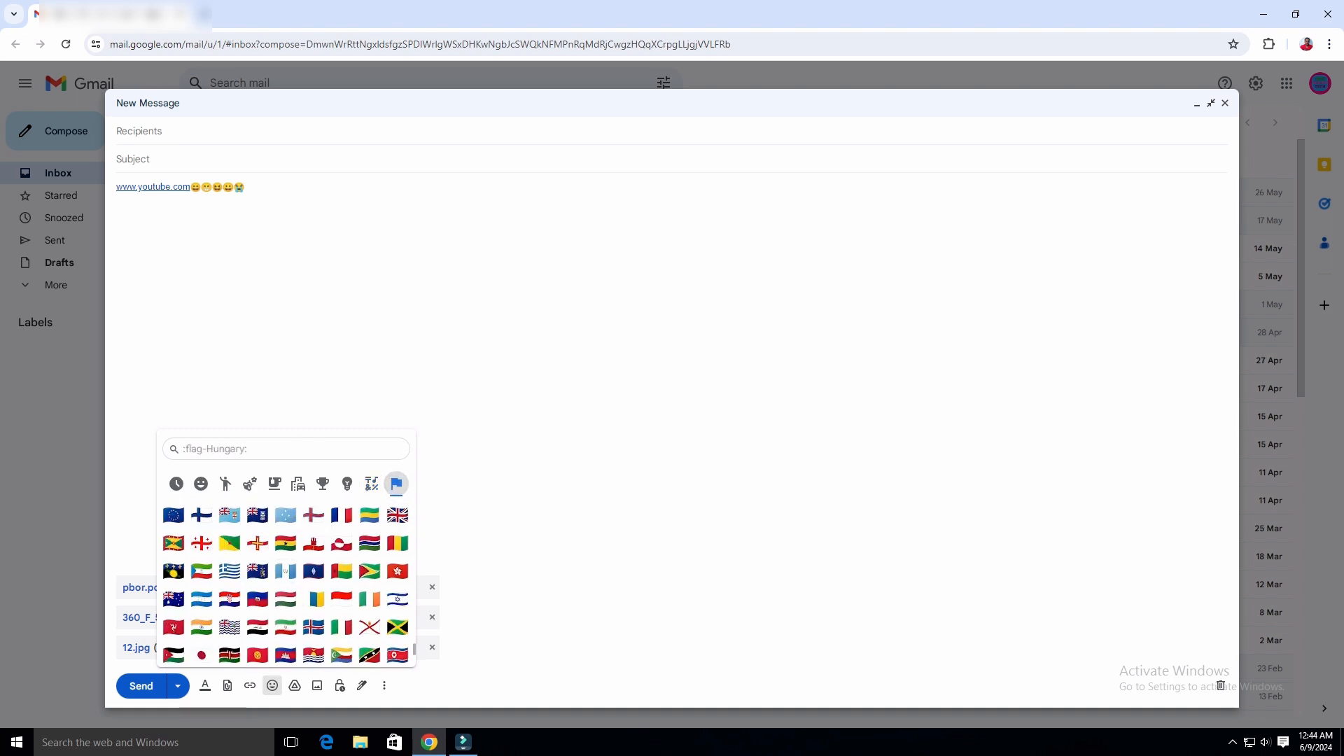
scroll(313, 566, down, 5)
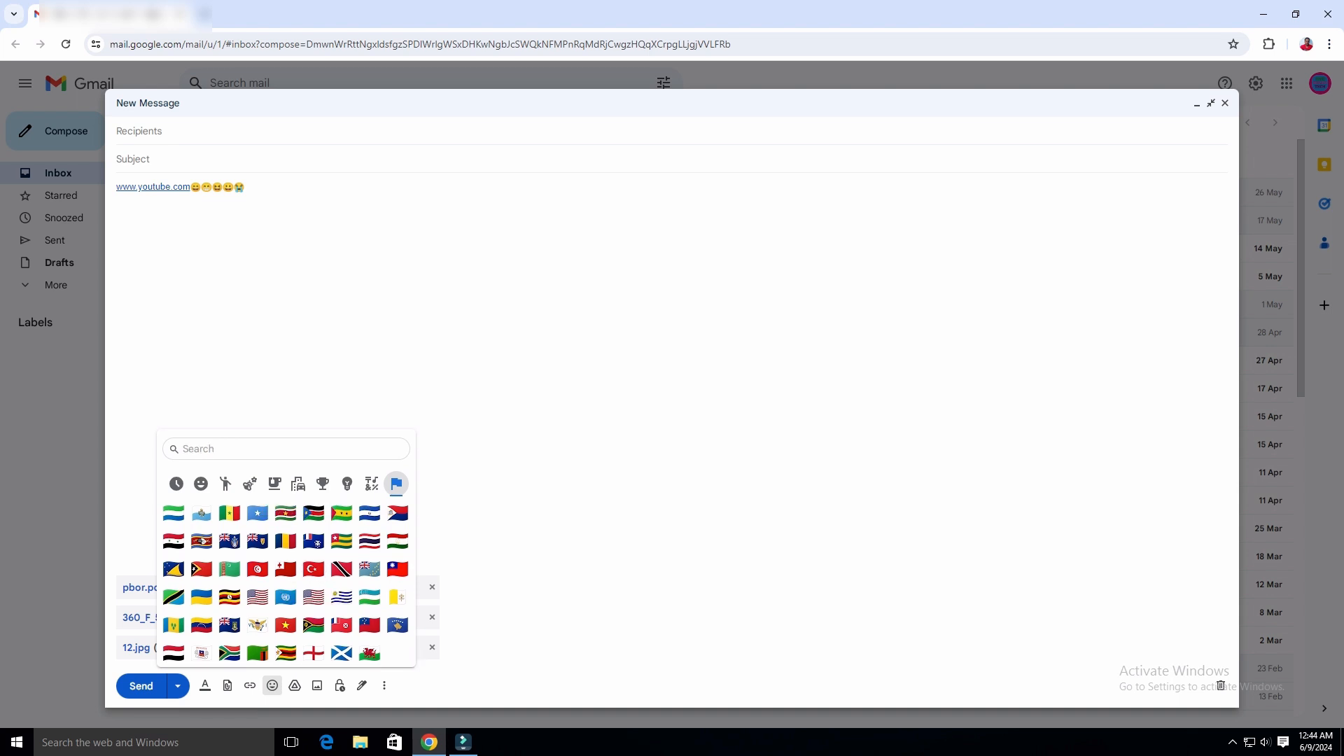
click(234, 188)
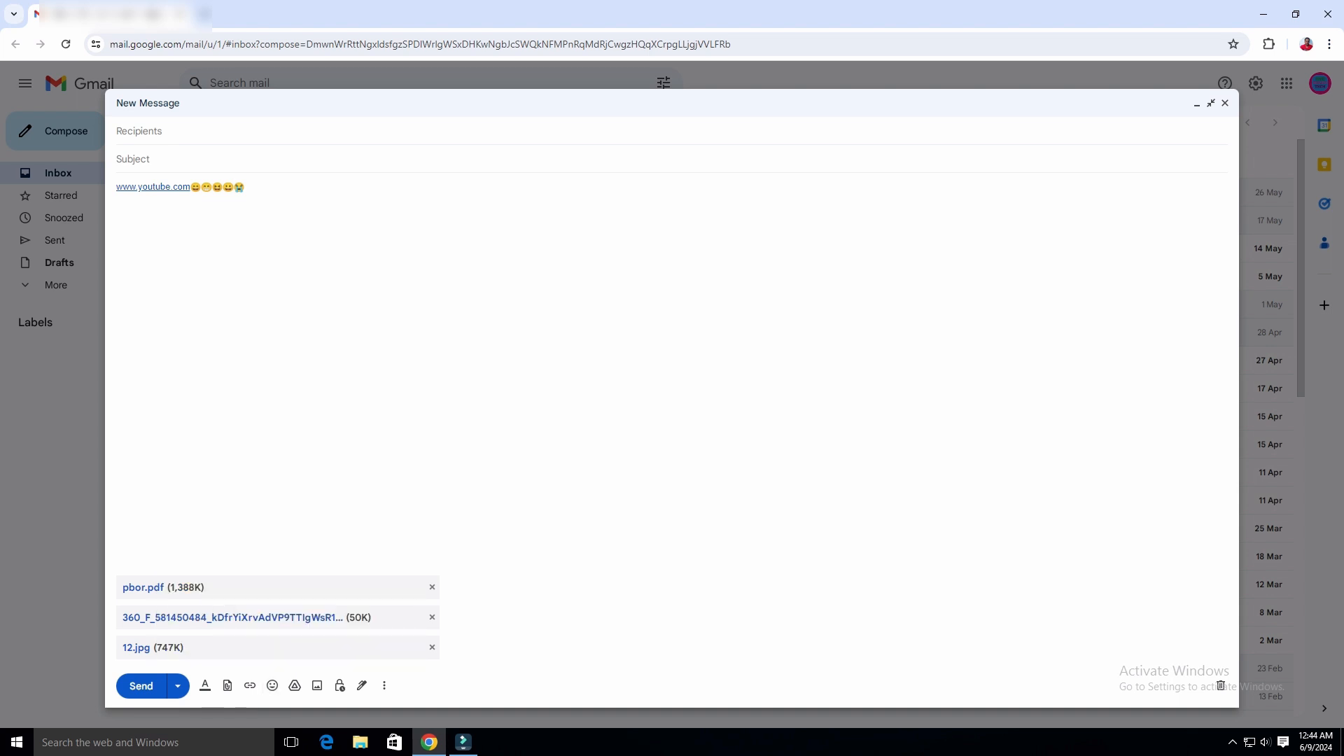
Append a grinning face with sweat emoji at the end of the first body line.
key(ctrl+a)
key(Right)
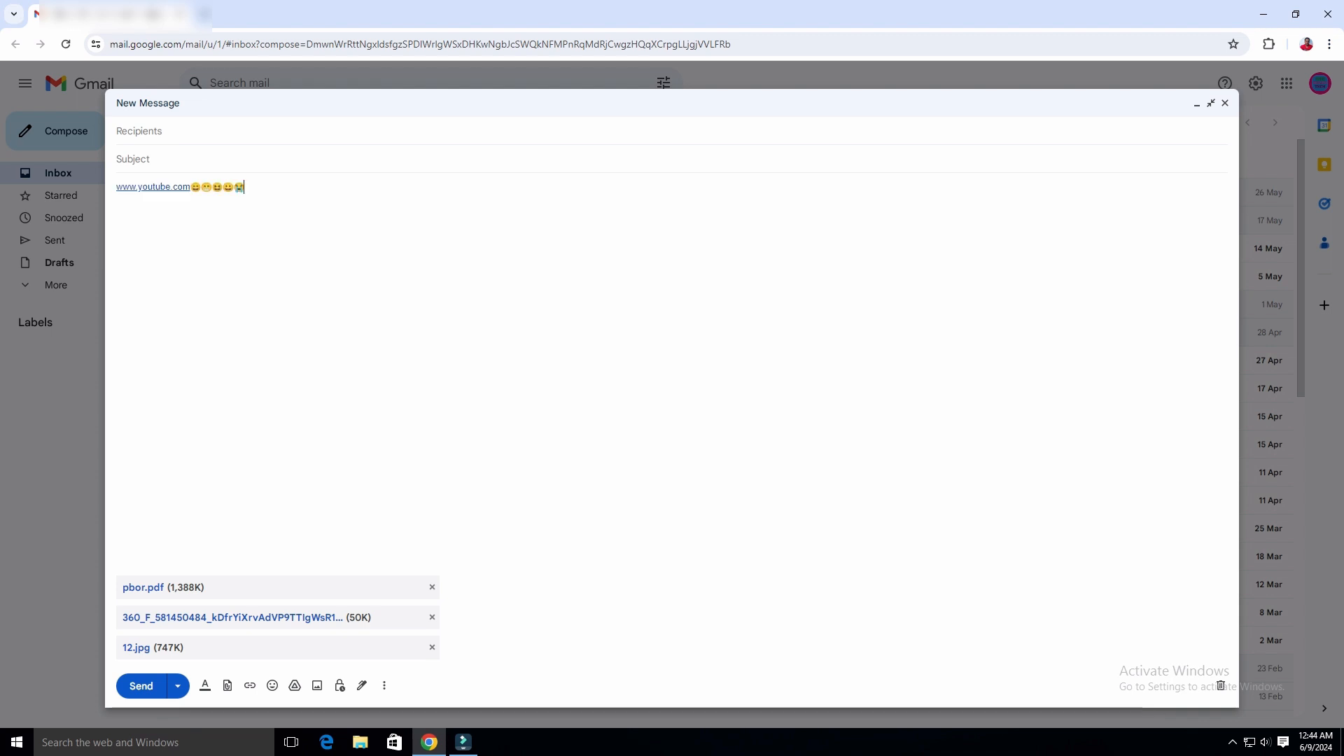
click(272, 685)
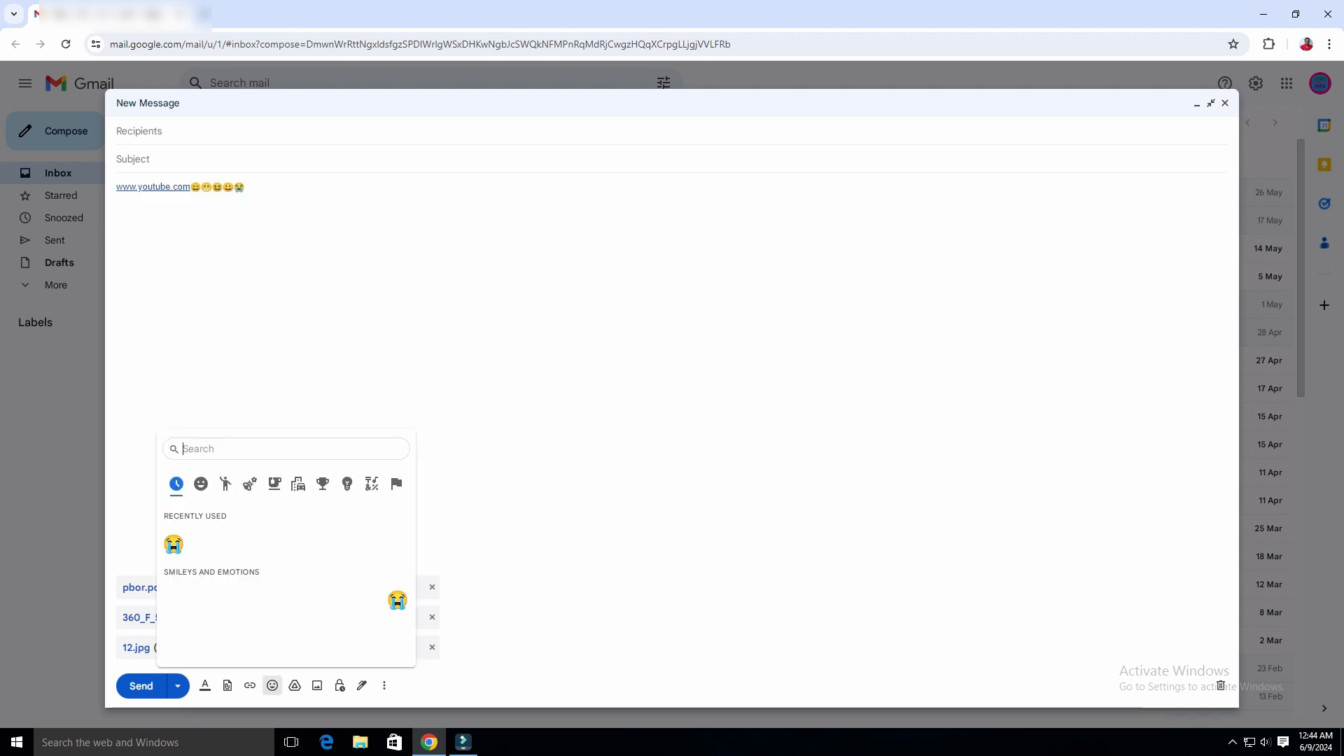
click(200, 484)
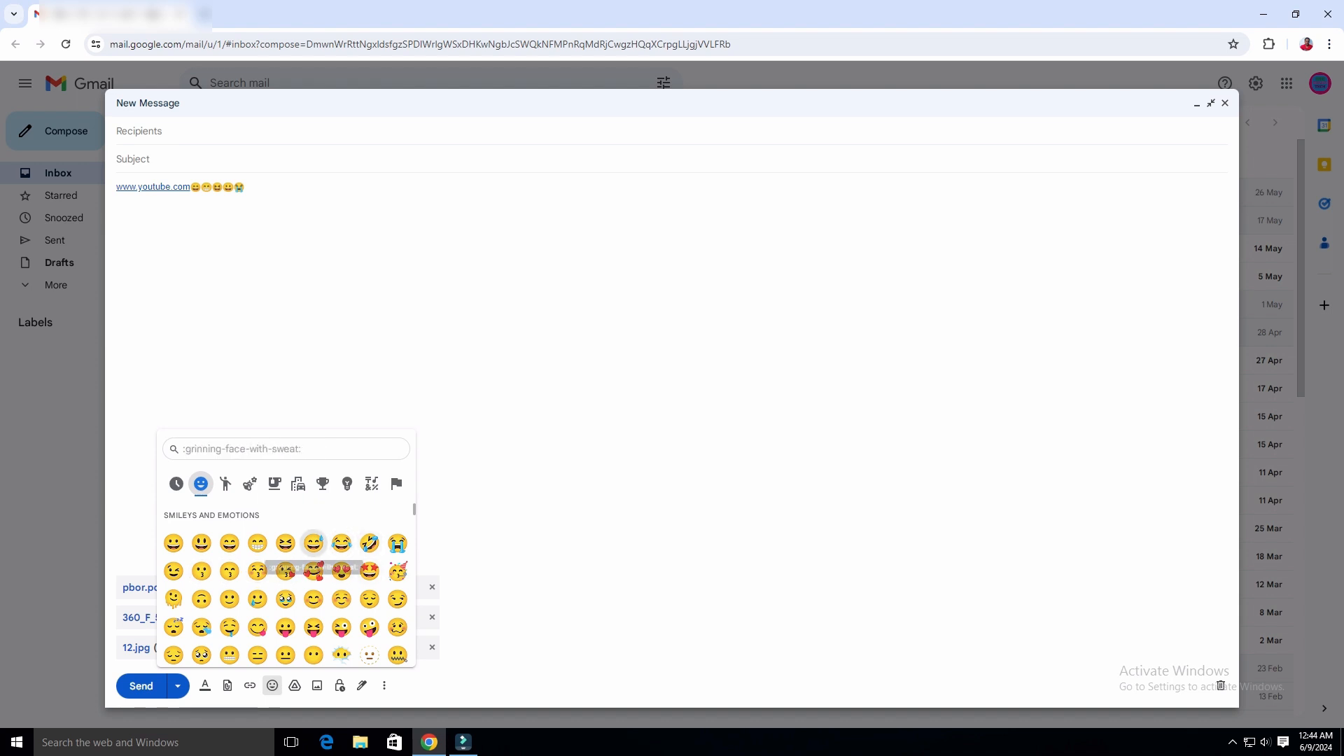
click(313, 543)
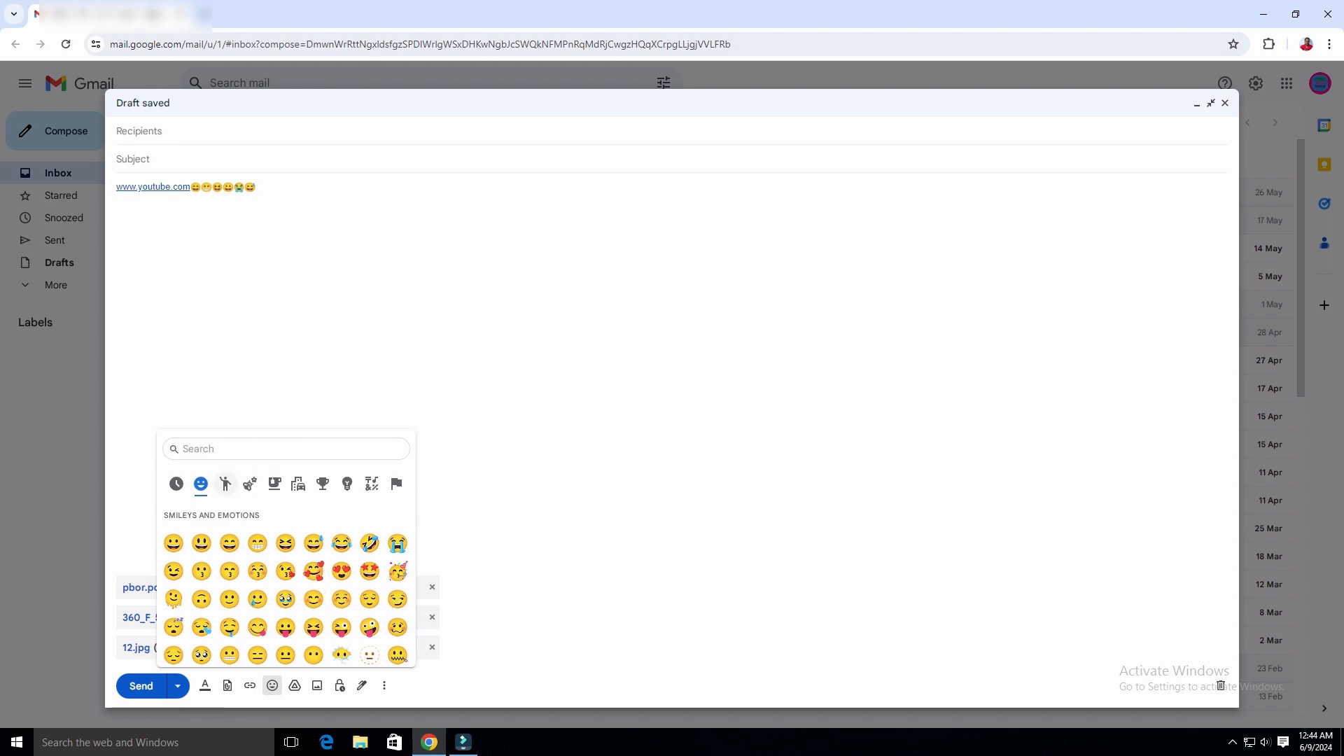
Scroll through the People emojis to find the parachute.
click(225, 483)
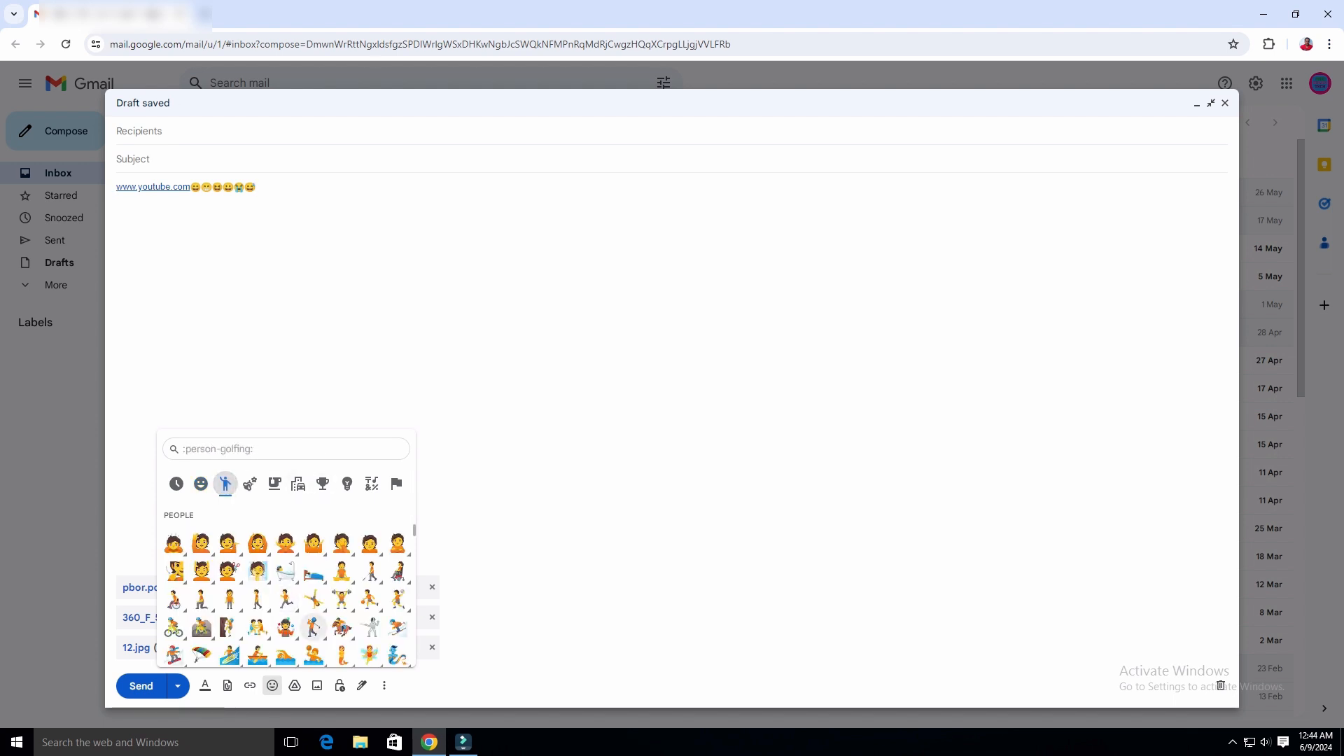
scroll(313, 627, down, 1)
scroll(280, 588, down, 1)
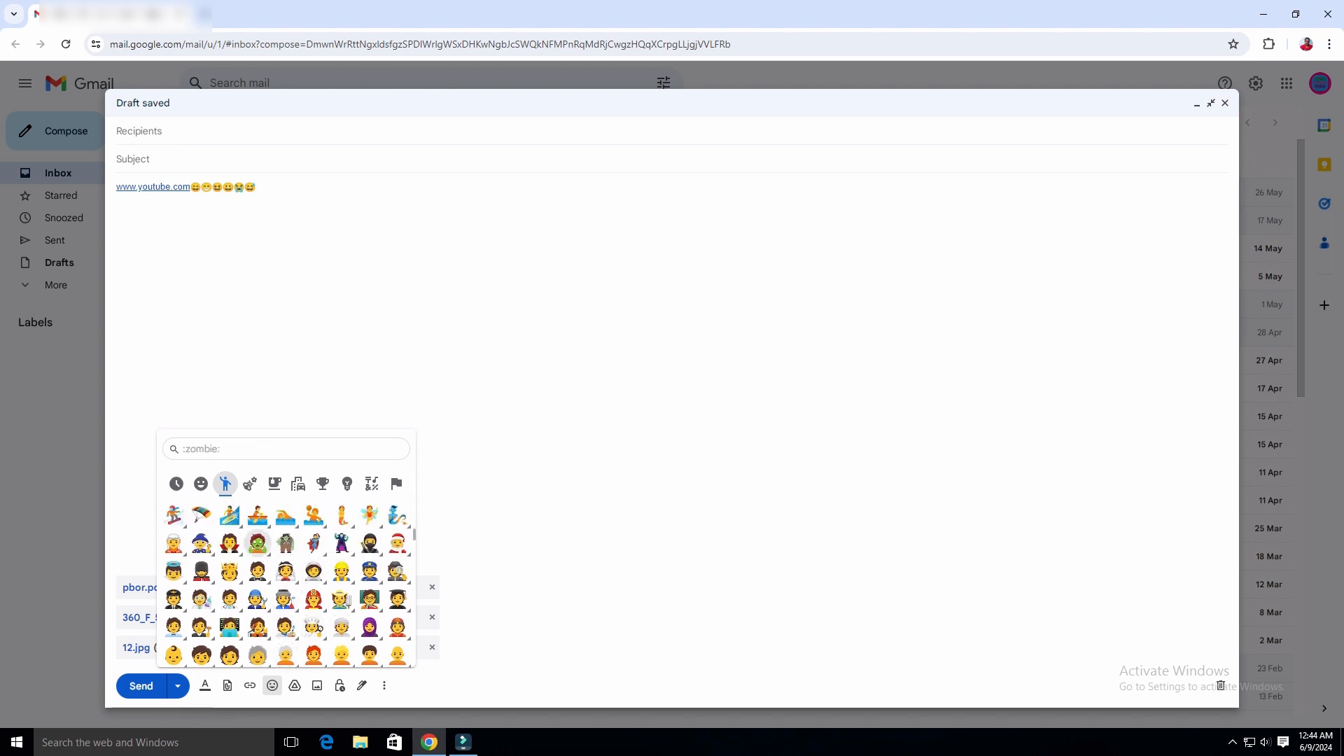
Add parachute, bouquet, white flower, kiwi and coconut emojis on the second line.
click(201, 515)
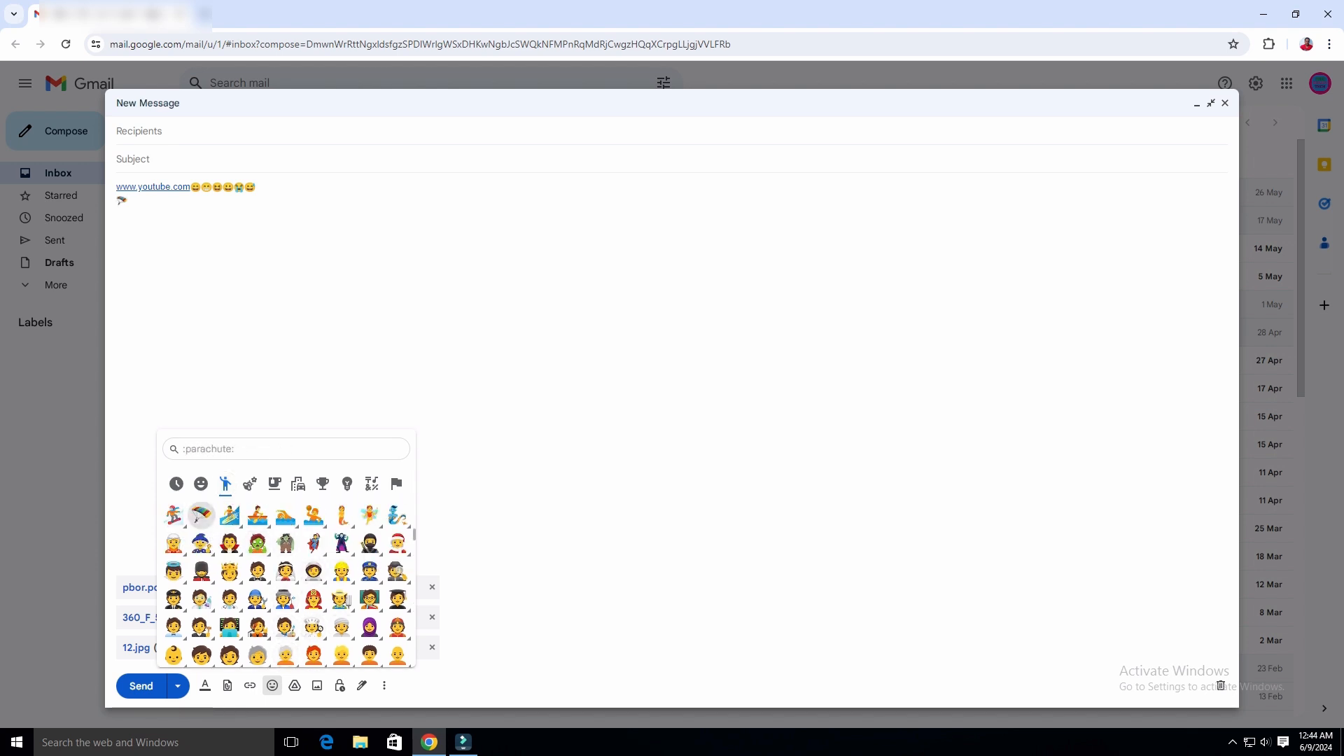
click(250, 484)
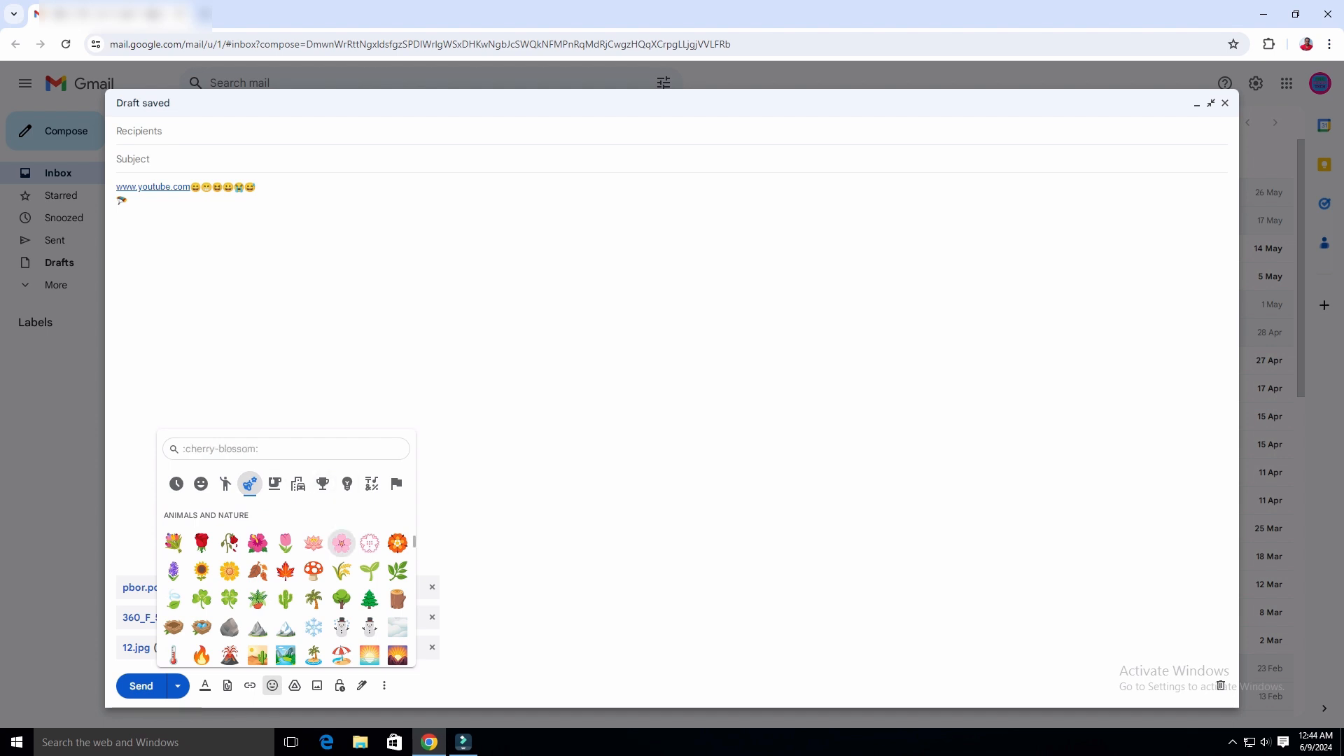
click(173, 543)
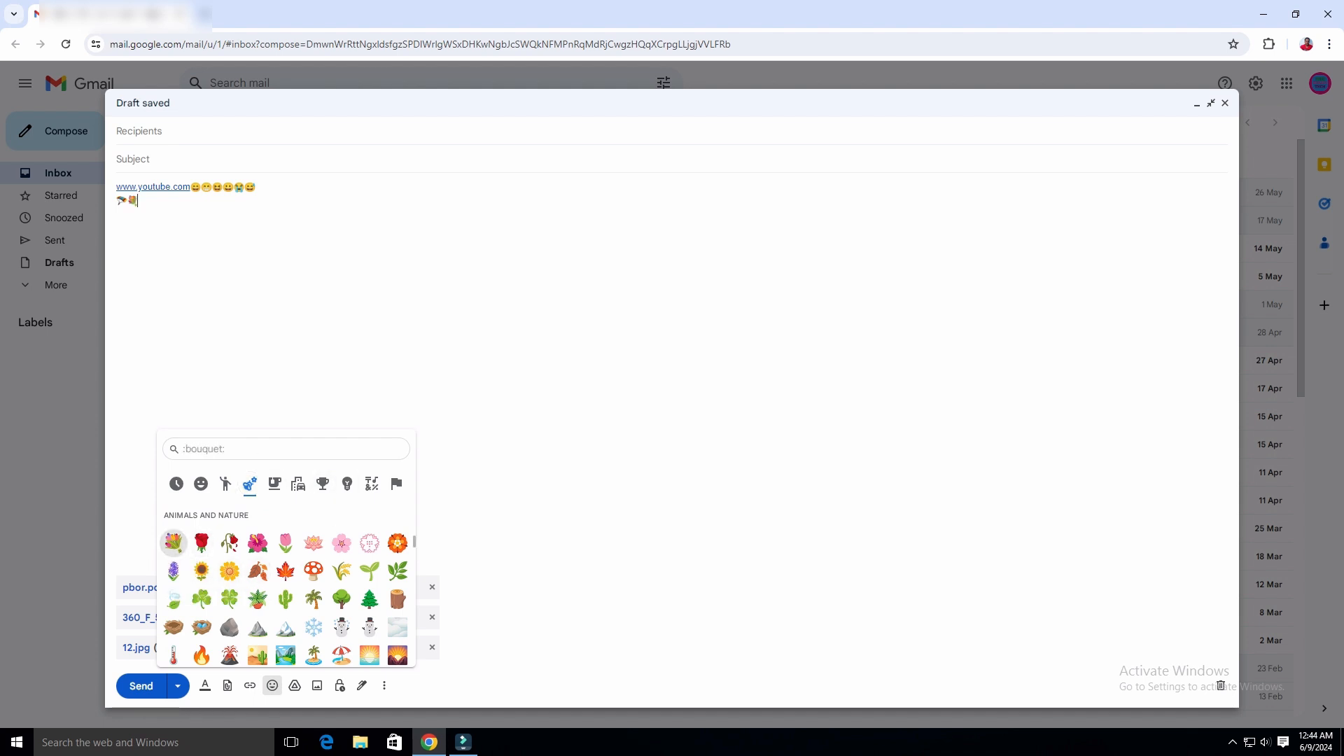
click(369, 543)
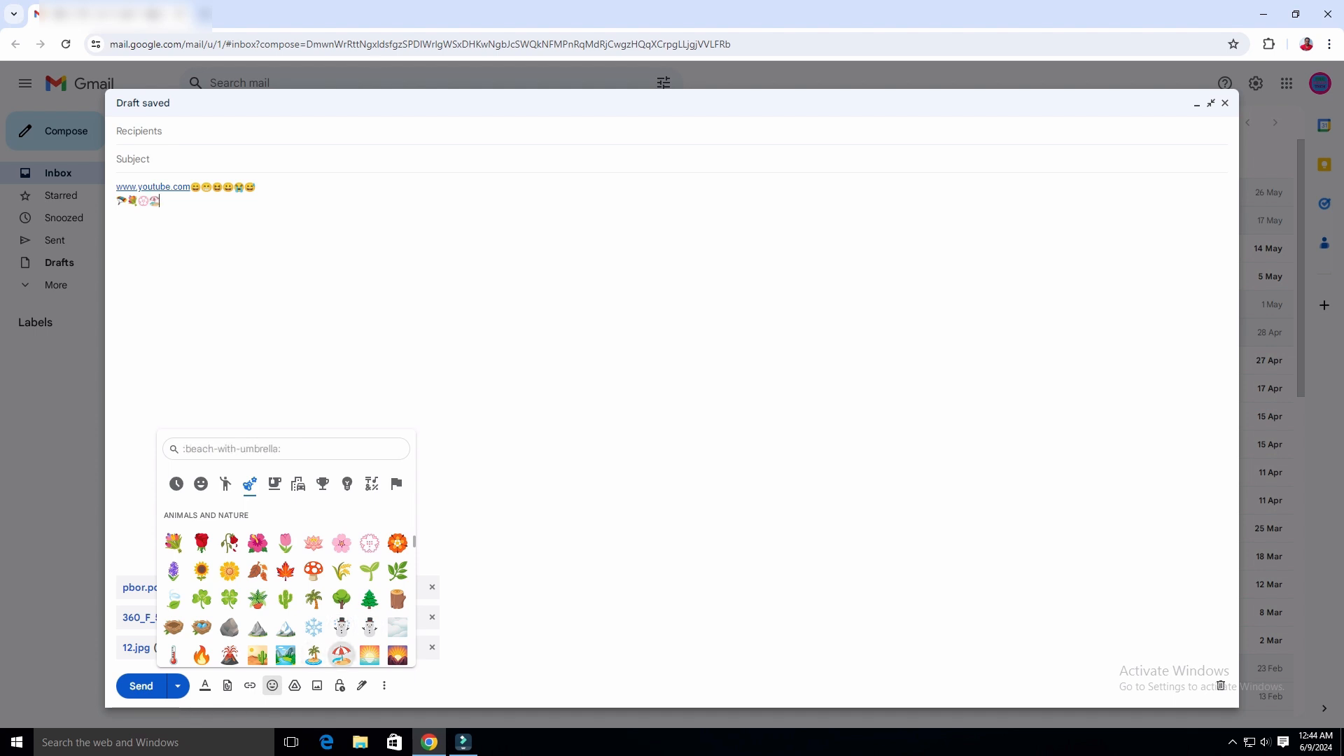
click(273, 483)
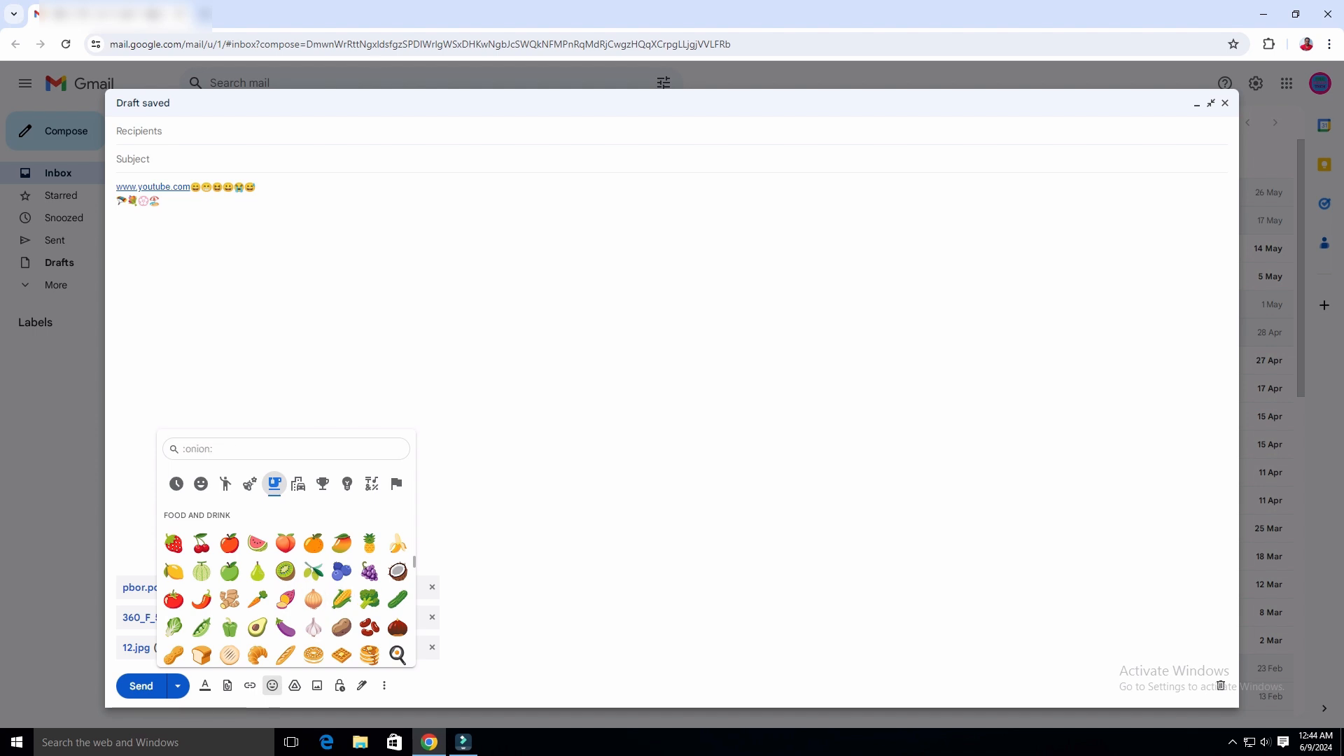
click(285, 571)
click(397, 571)
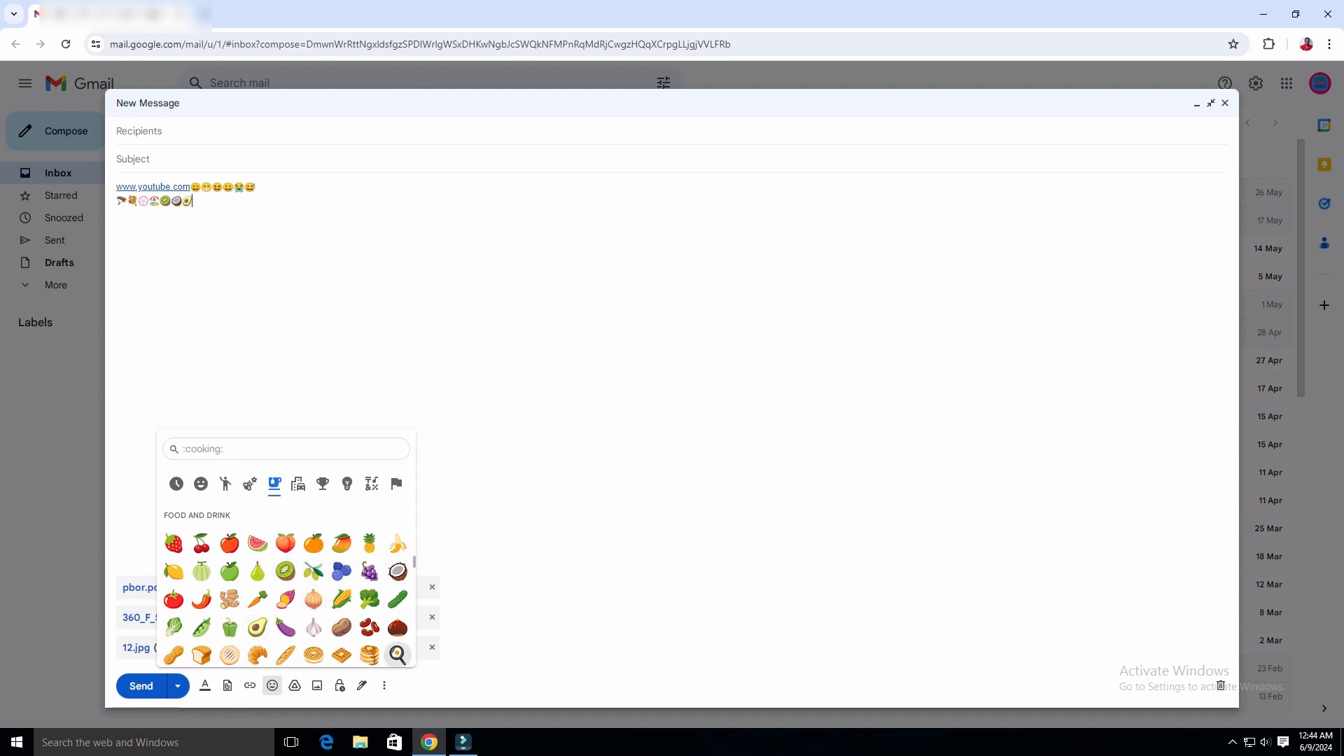
Add car and delivery truck emojis from Travel and Places.
click(299, 484)
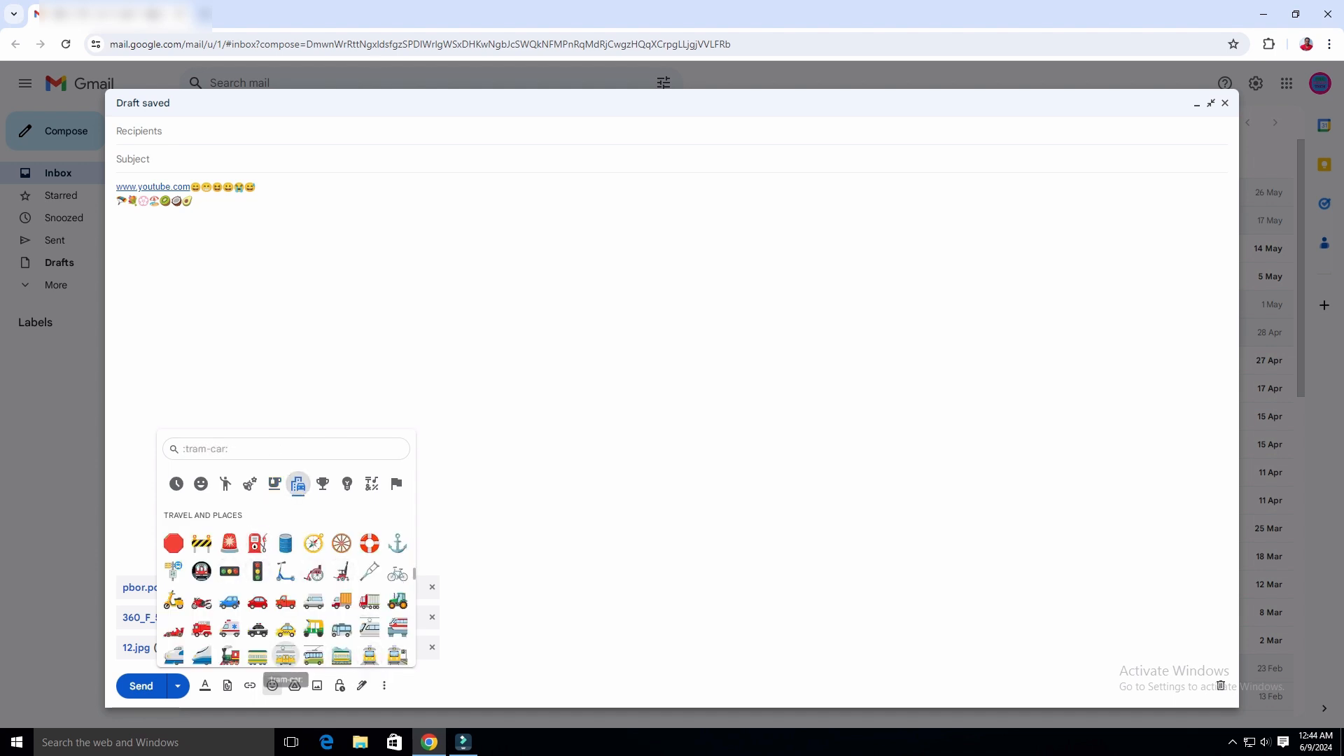
click(258, 601)
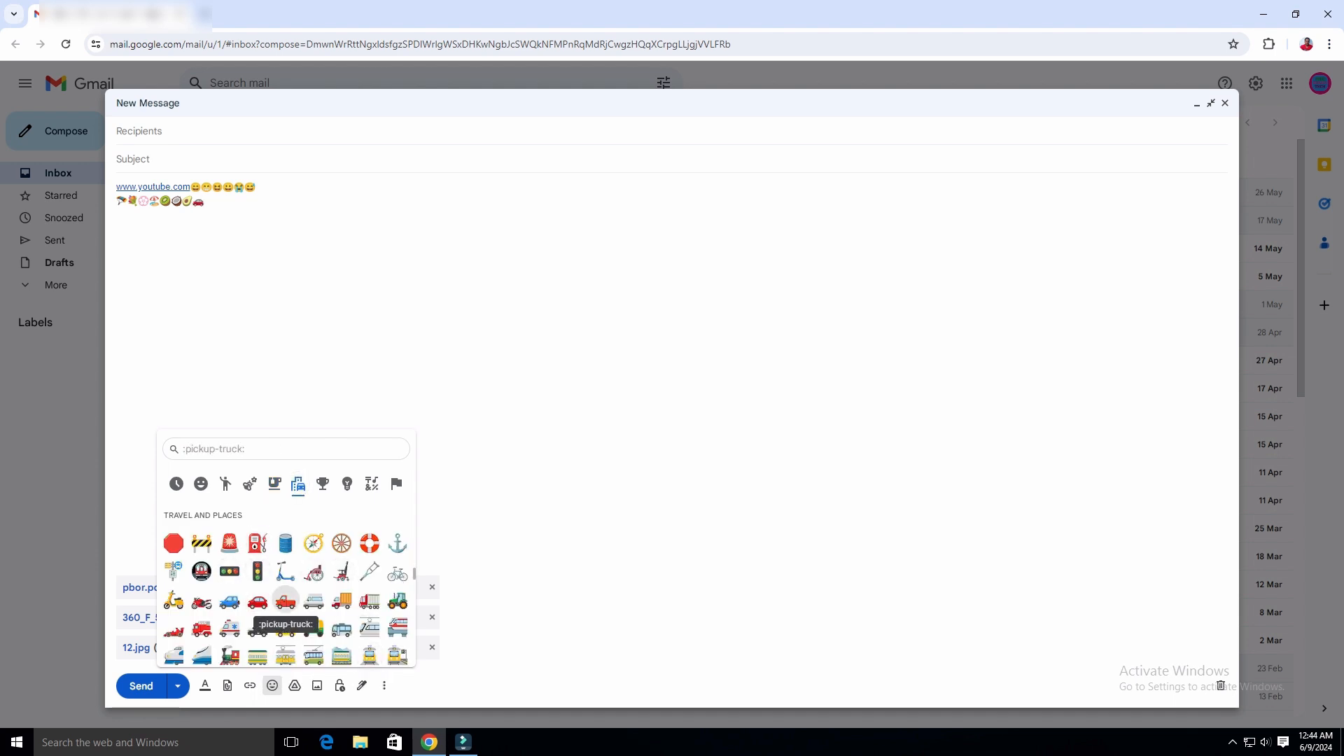
click(342, 600)
scroll(369, 609, down, 1)
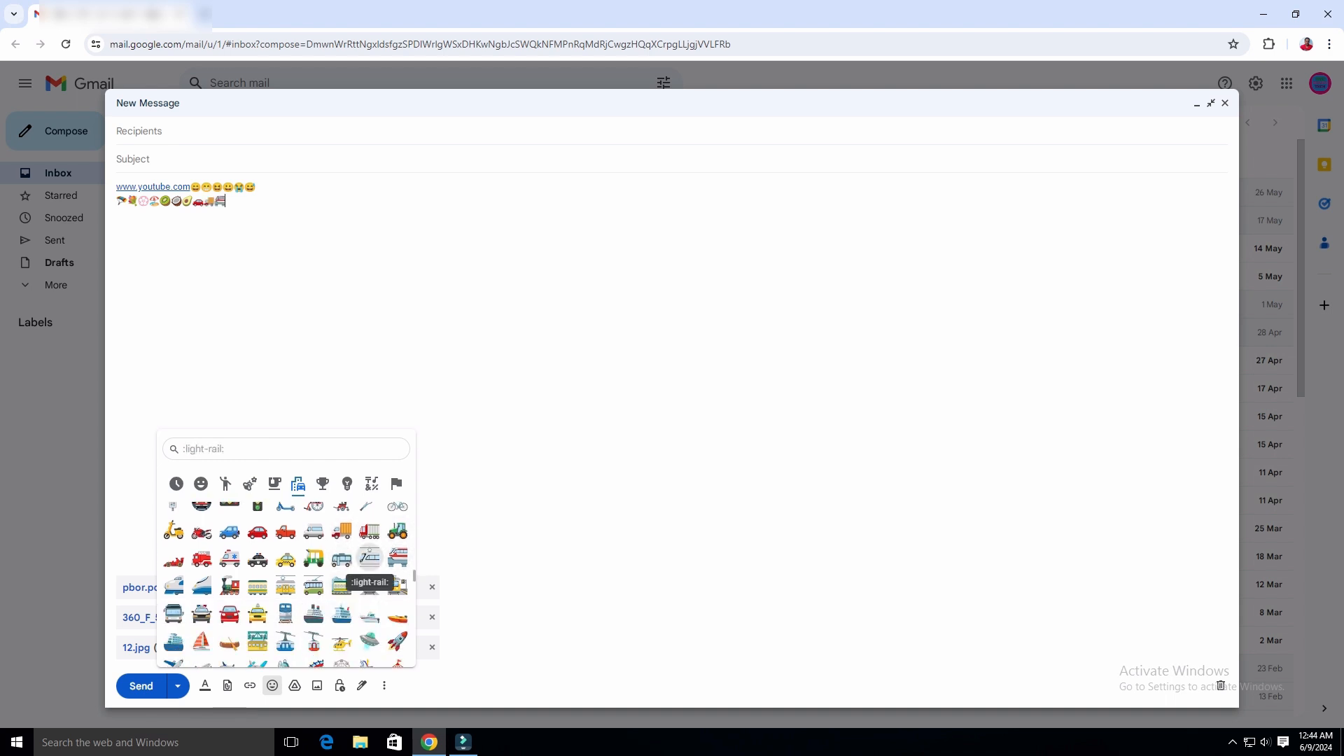
scroll(342, 591, down, 2)
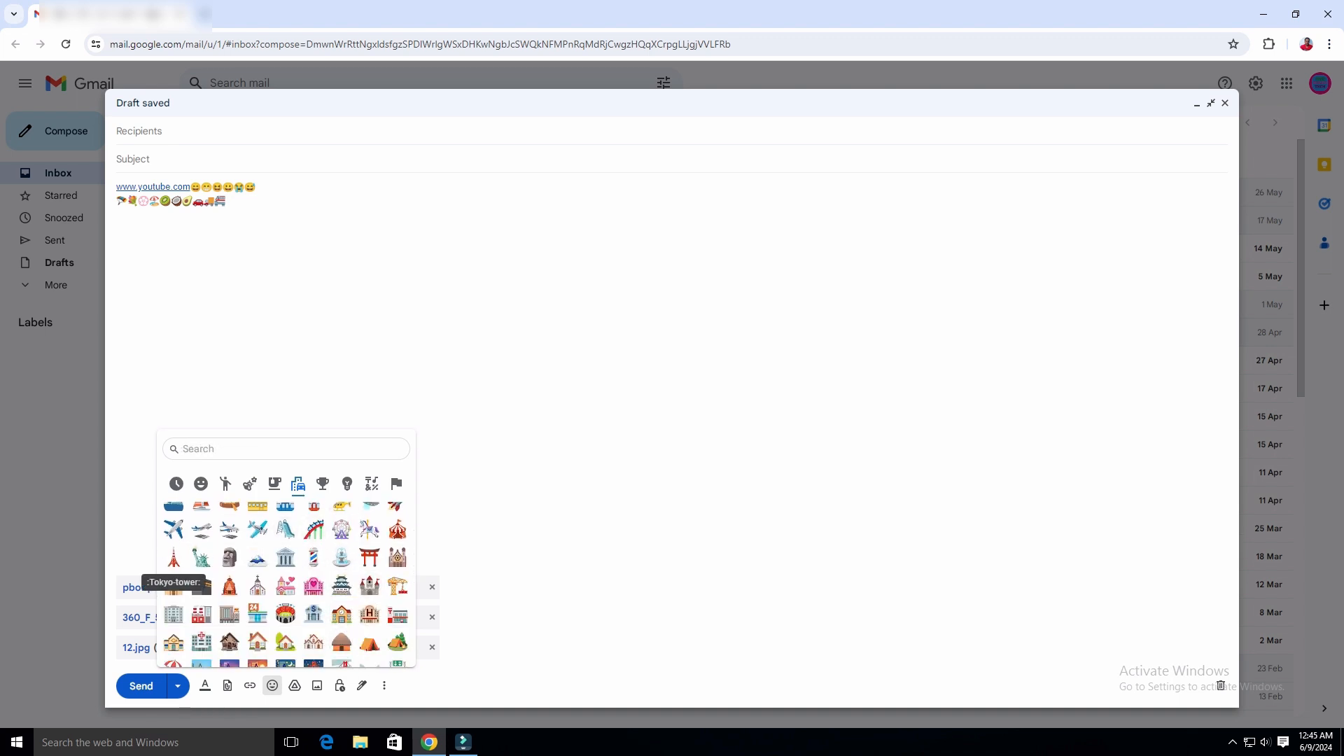
Add airplane, soccer ball and trumpet emojis to the second line.
click(173, 529)
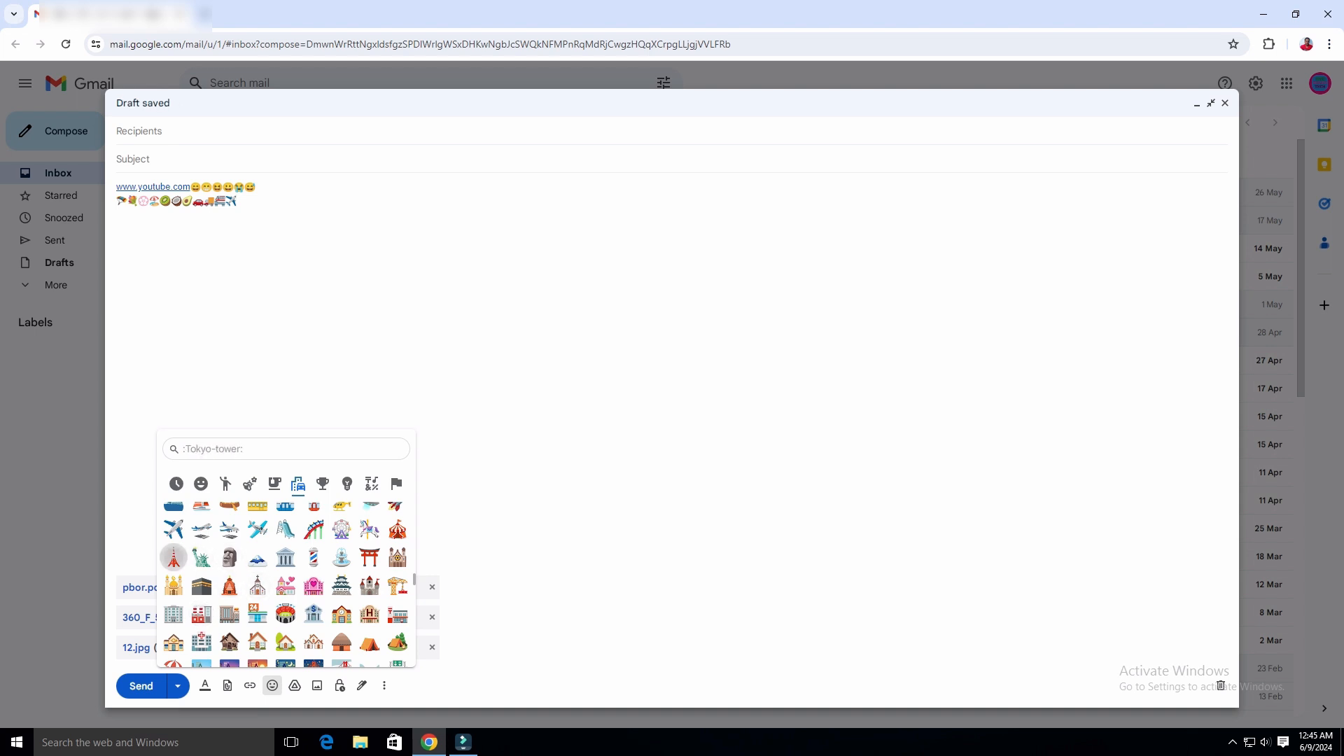
scroll(285, 609, down, 1)
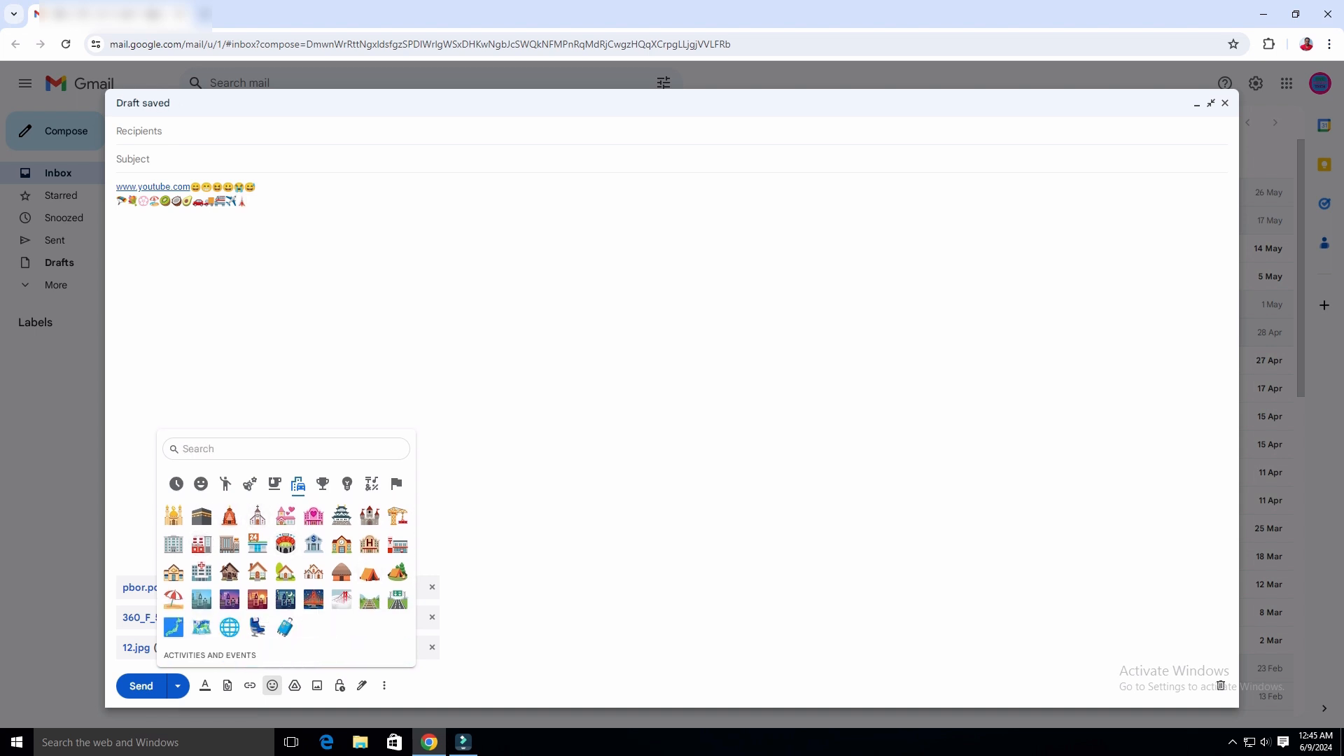
click(322, 483)
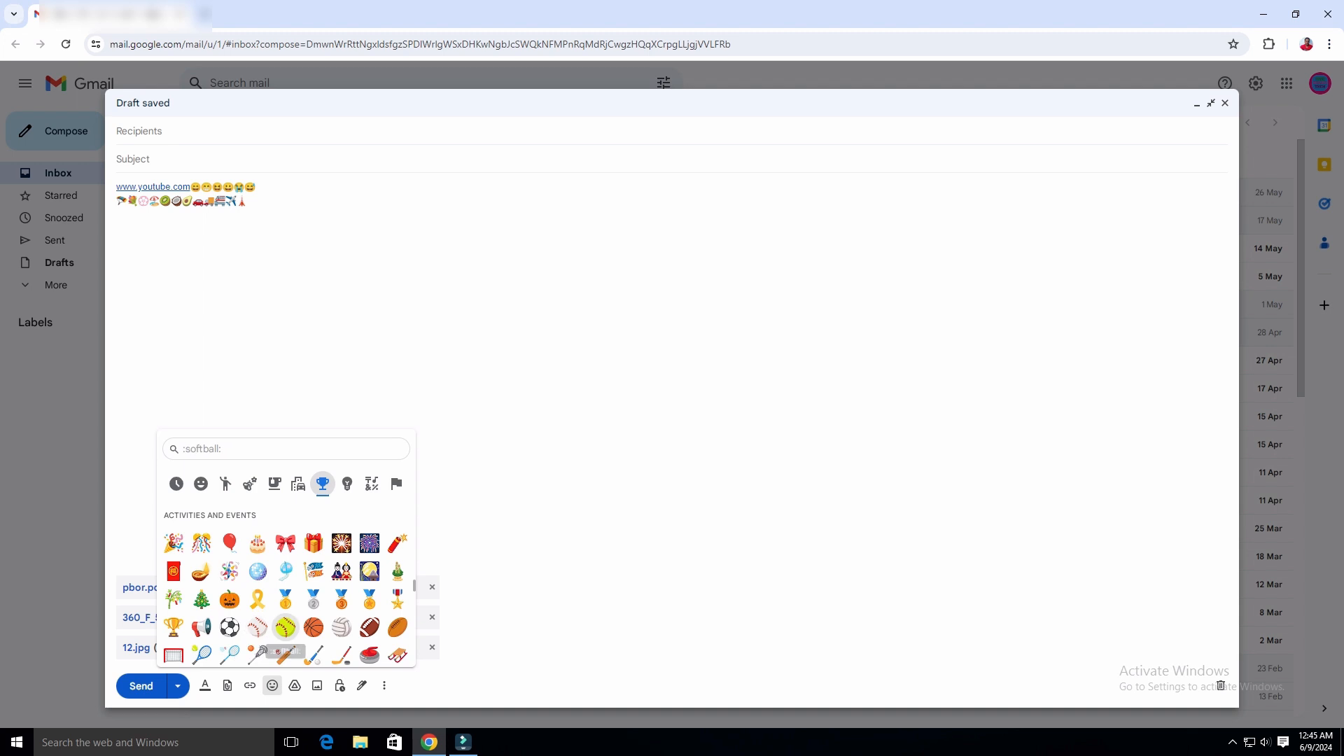
scroll(341, 628, down, 2)
scroll(285, 546, up, 2)
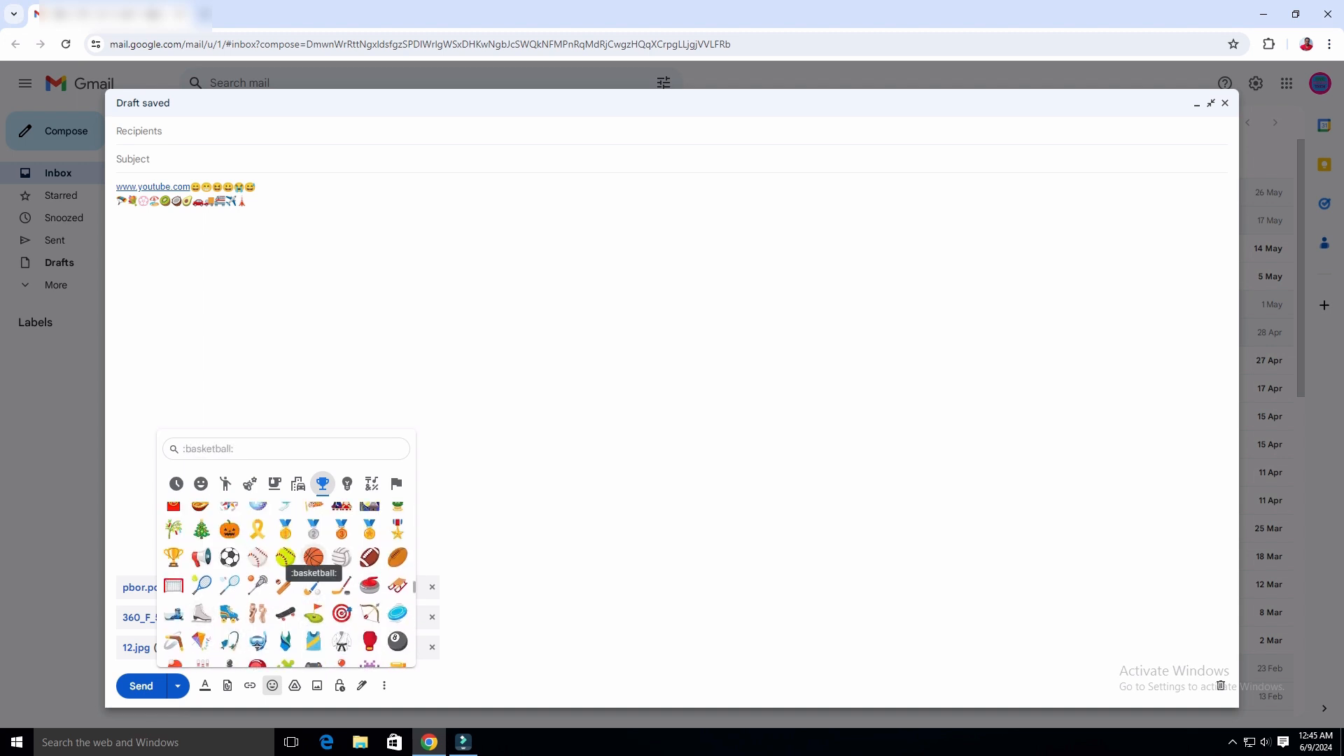
click(230, 557)
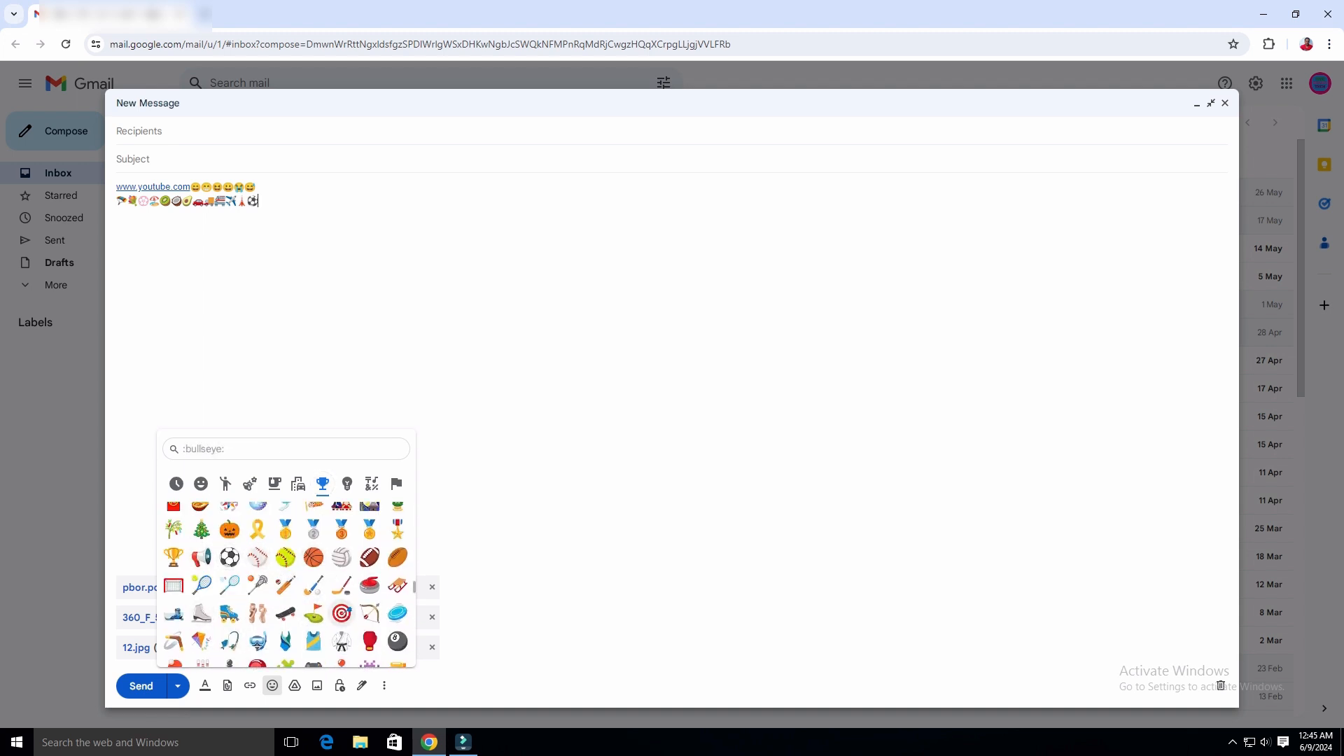
scroll(341, 612, down, 3)
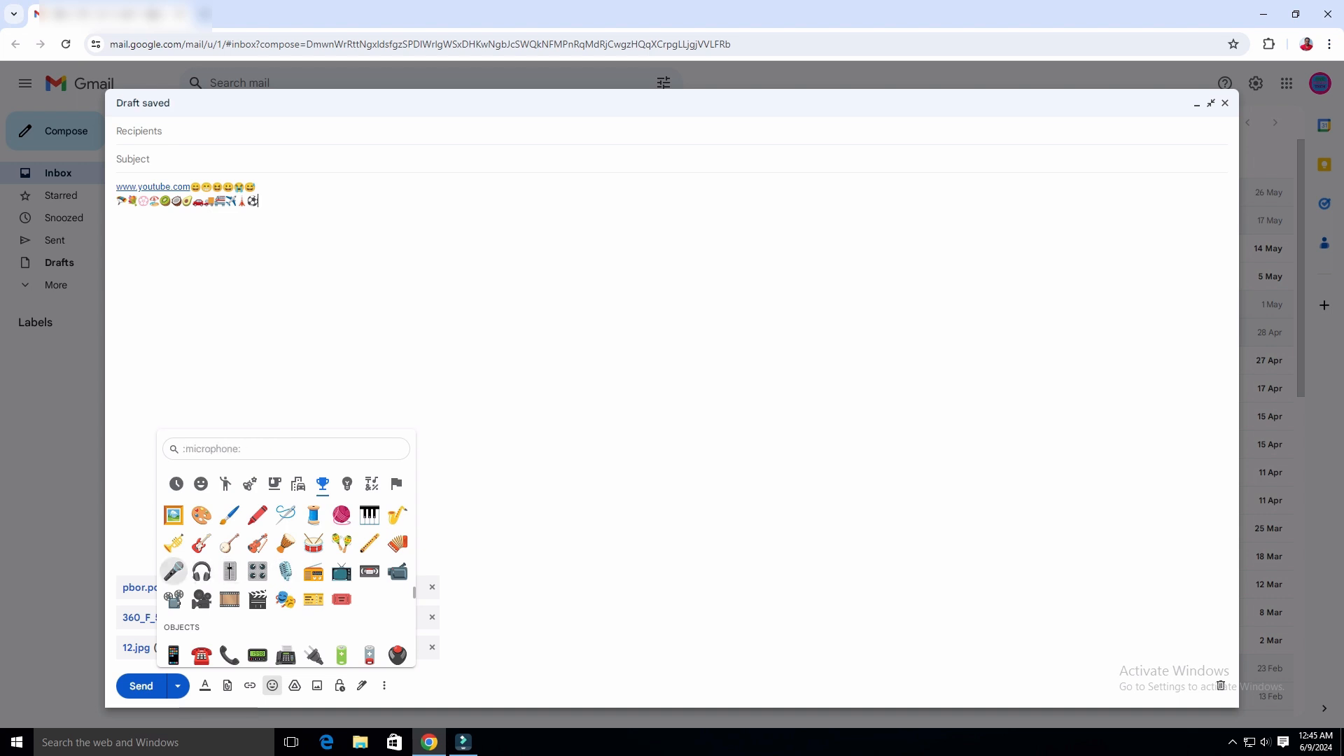
click(174, 543)
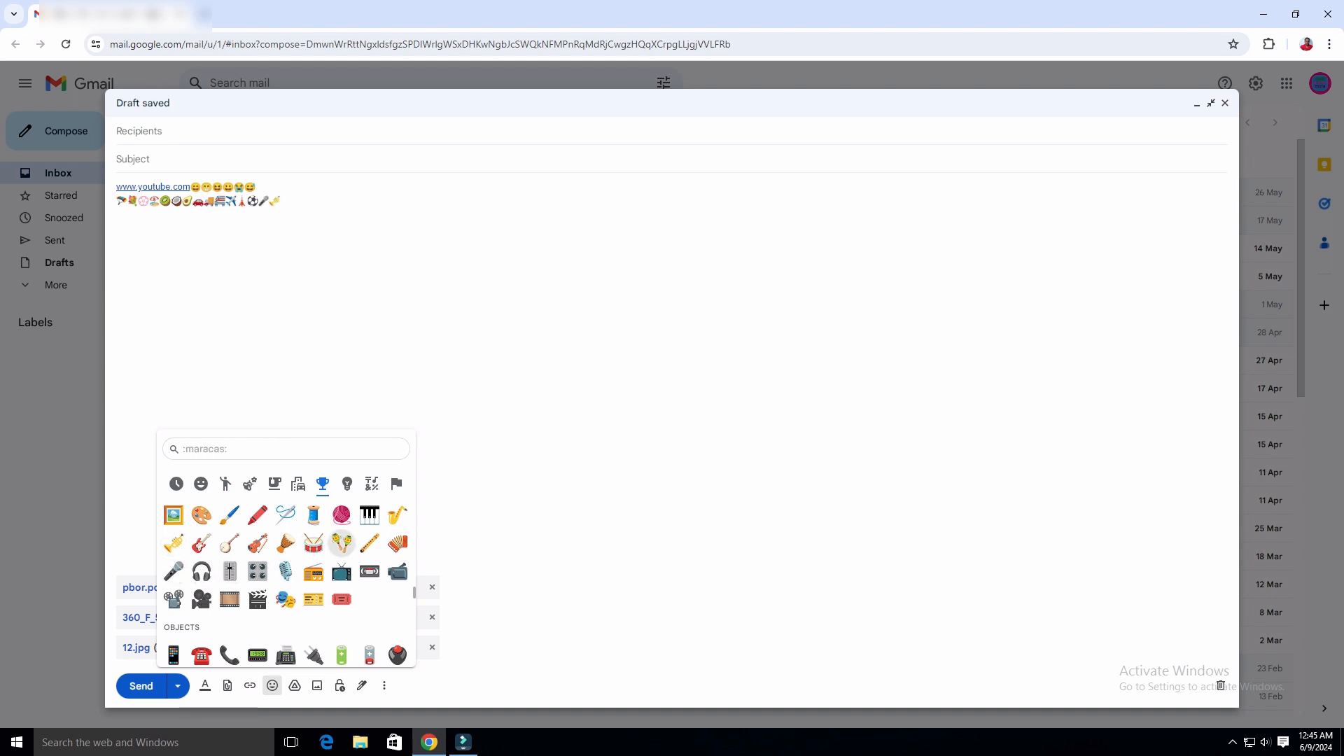
Add safety vest, shower and books emojis to the second line.
scroll(285, 604, down, 3)
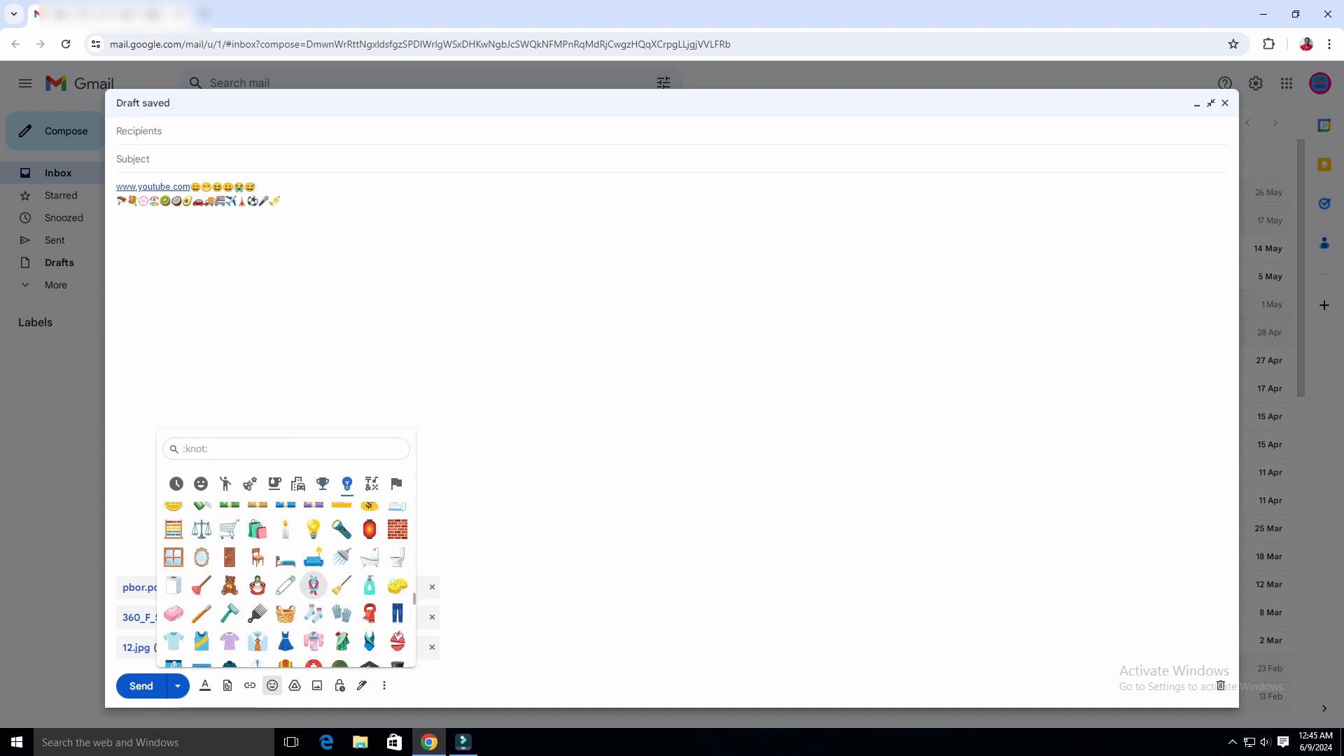
scroll(286, 602, up, 1)
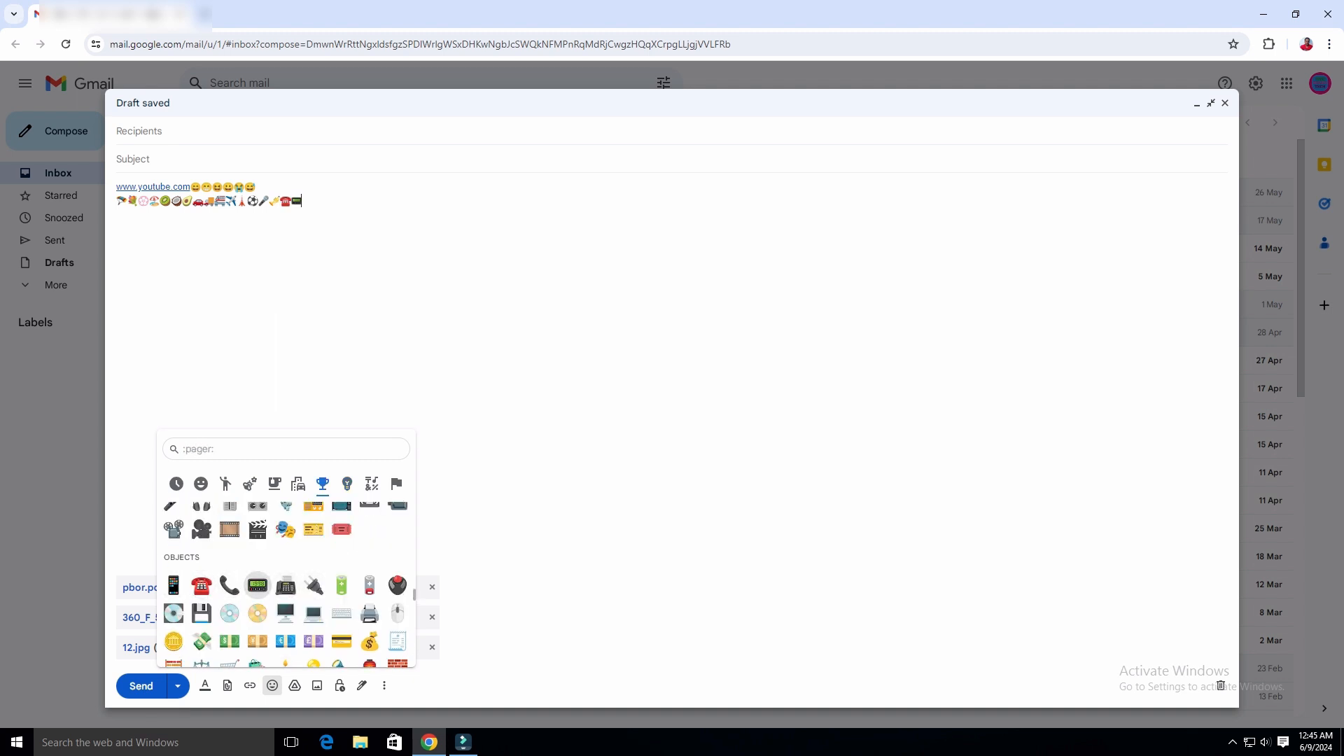
scroll(285, 546, down, 1)
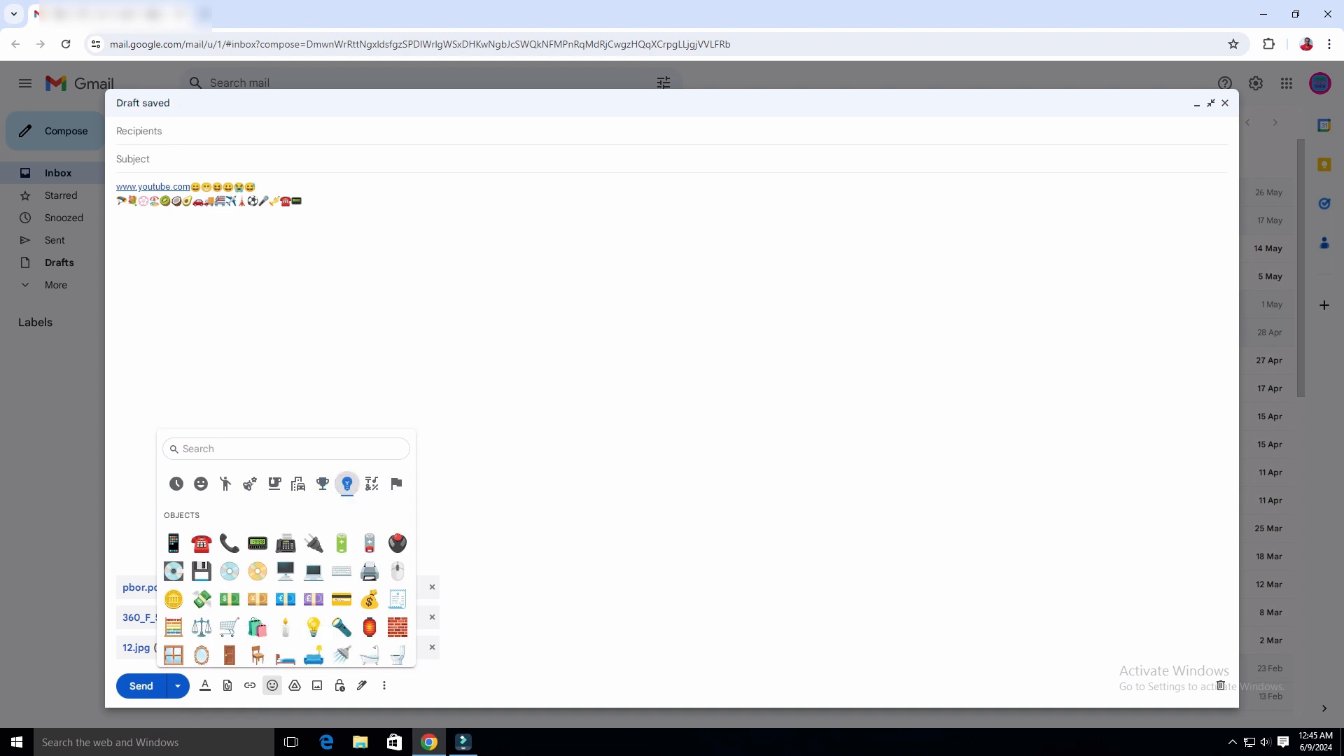
scroll(341, 571, down, 3)
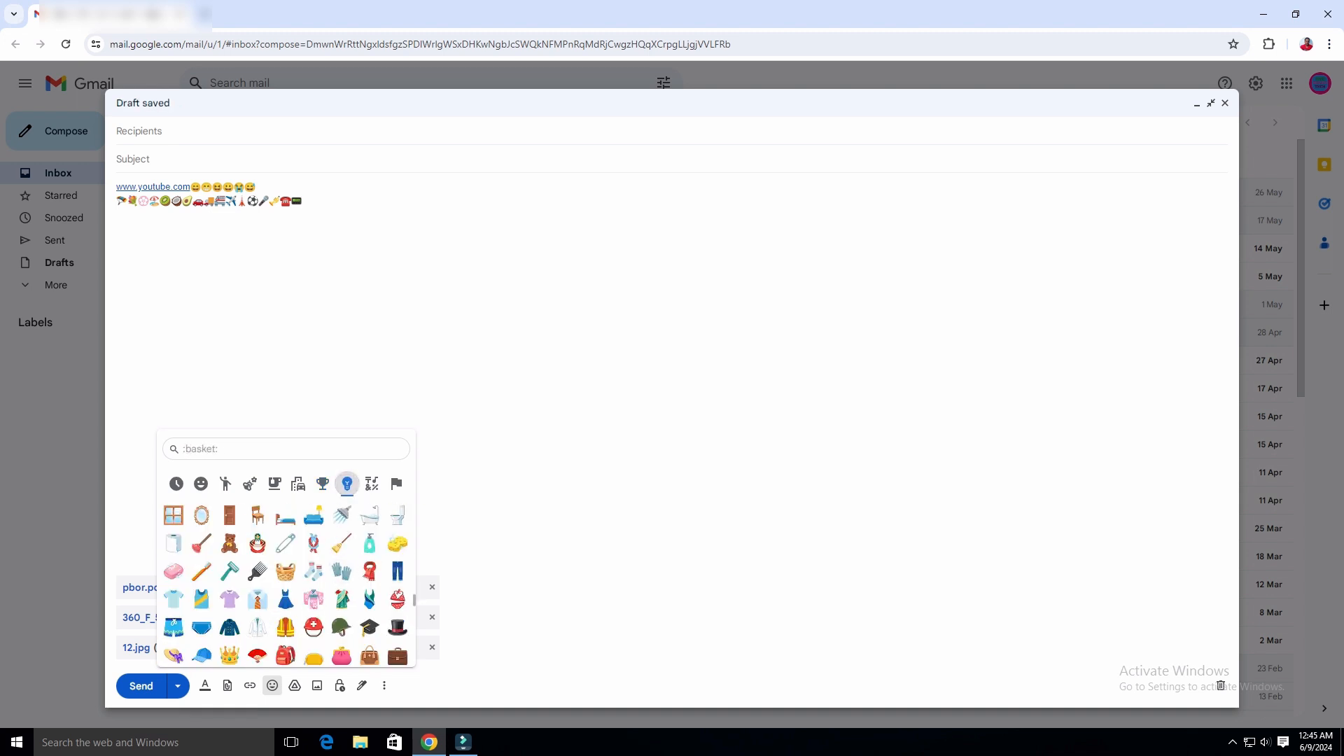
click(286, 627)
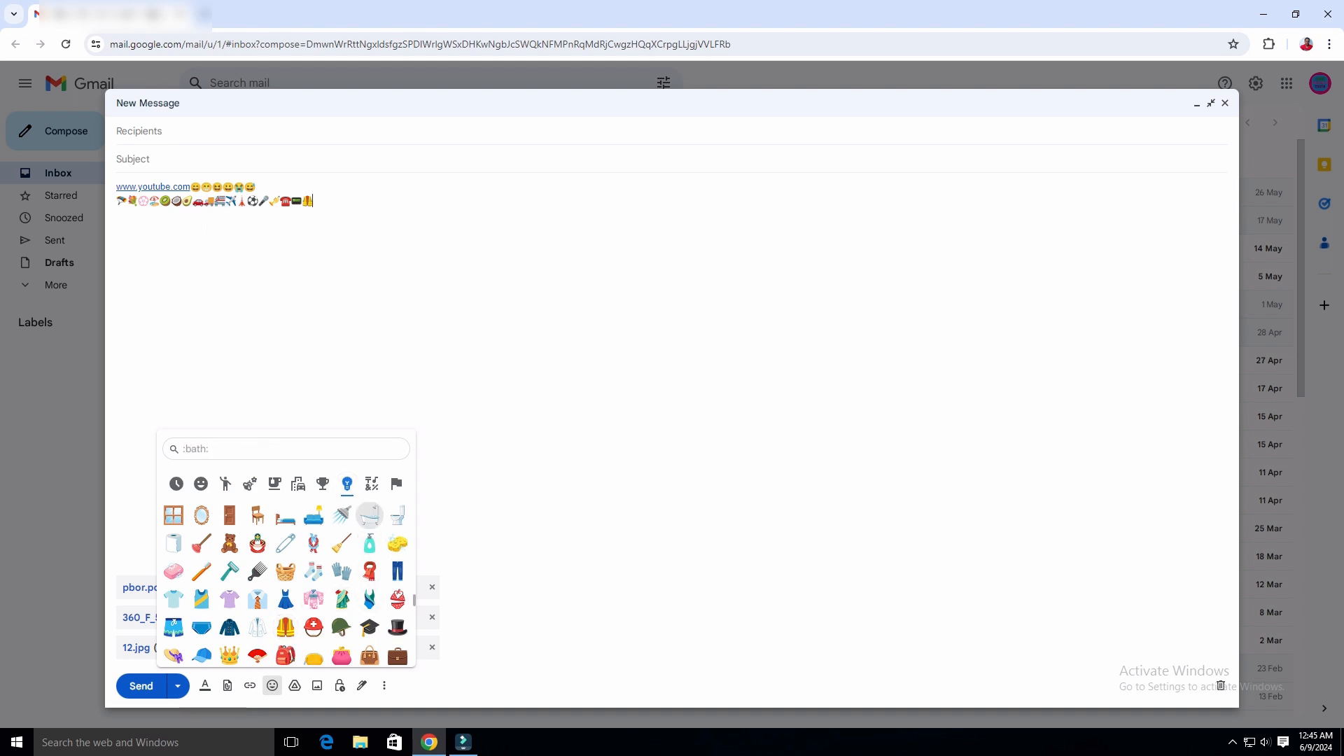
click(342, 515)
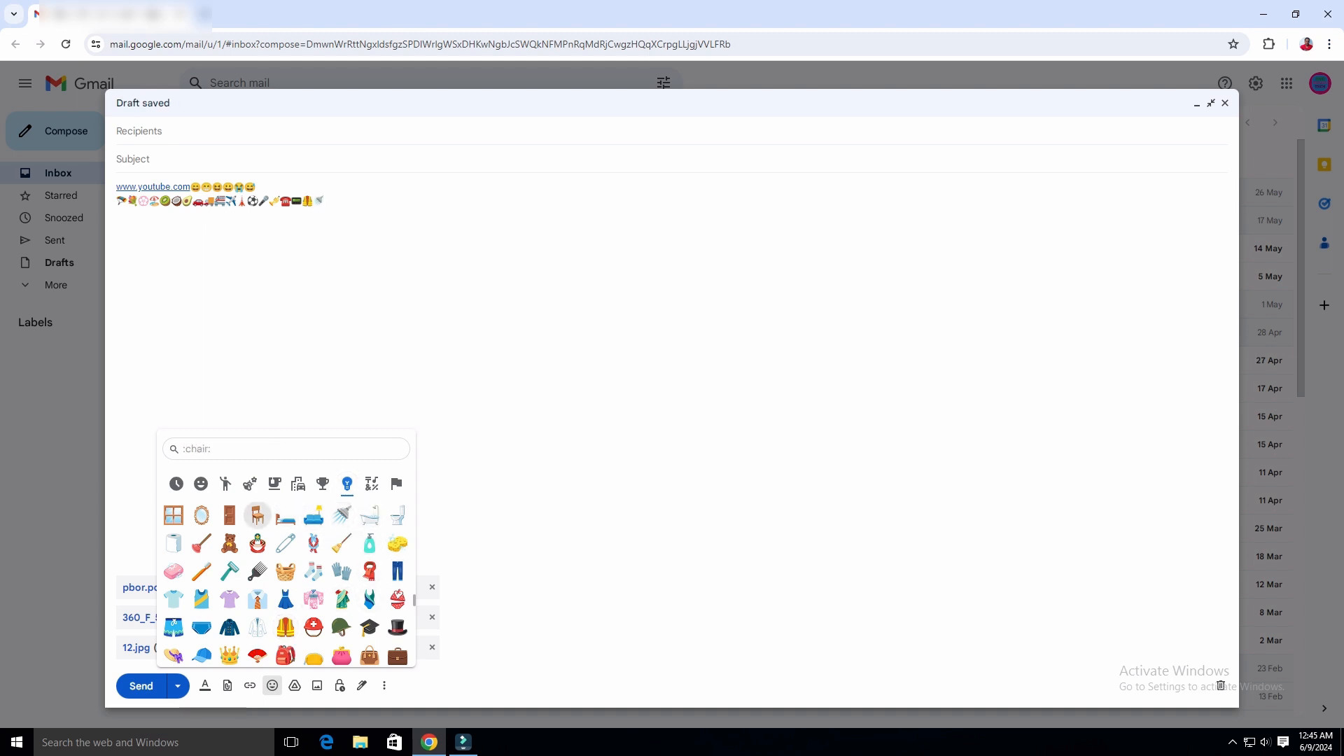
scroll(230, 615, down, 5)
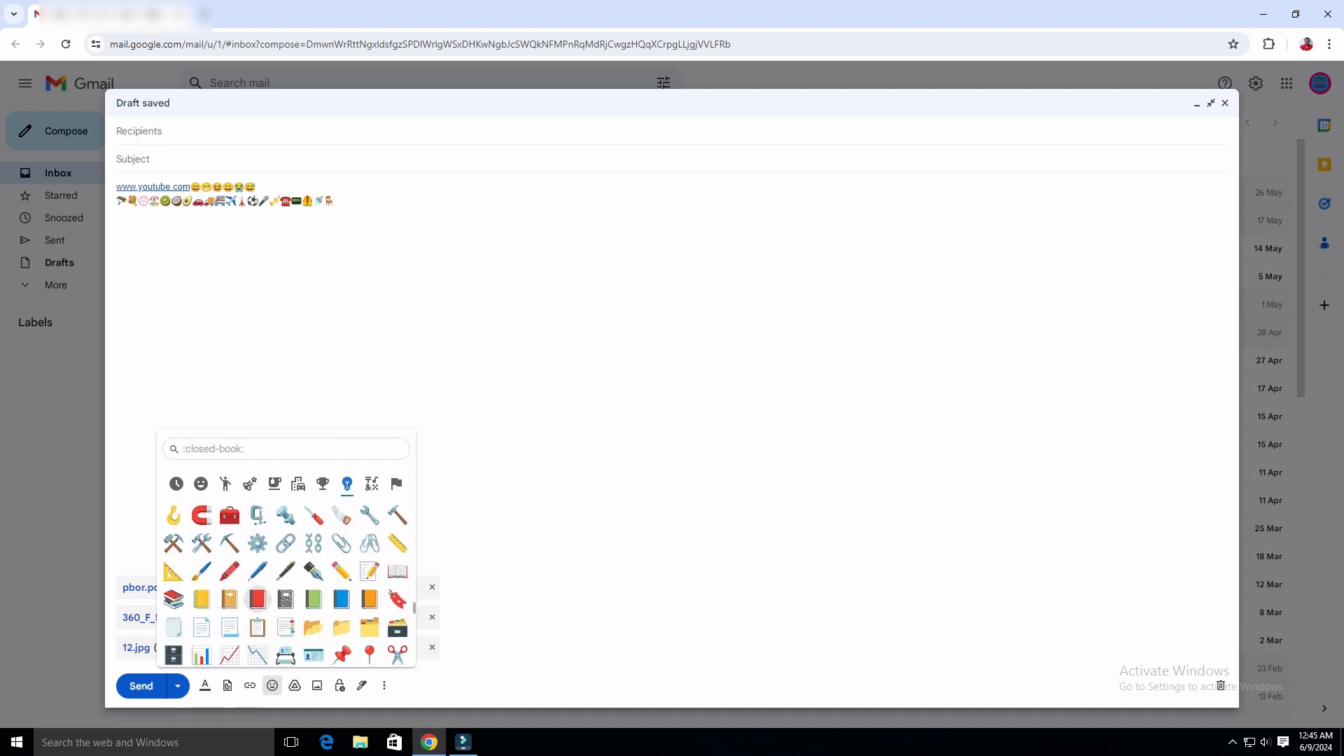
click(173, 599)
Add a red heart and female sign from Symbols, then close the emoji picker.
click(372, 484)
scroll(258, 584, down, 3)
scroll(257, 595, up, 3)
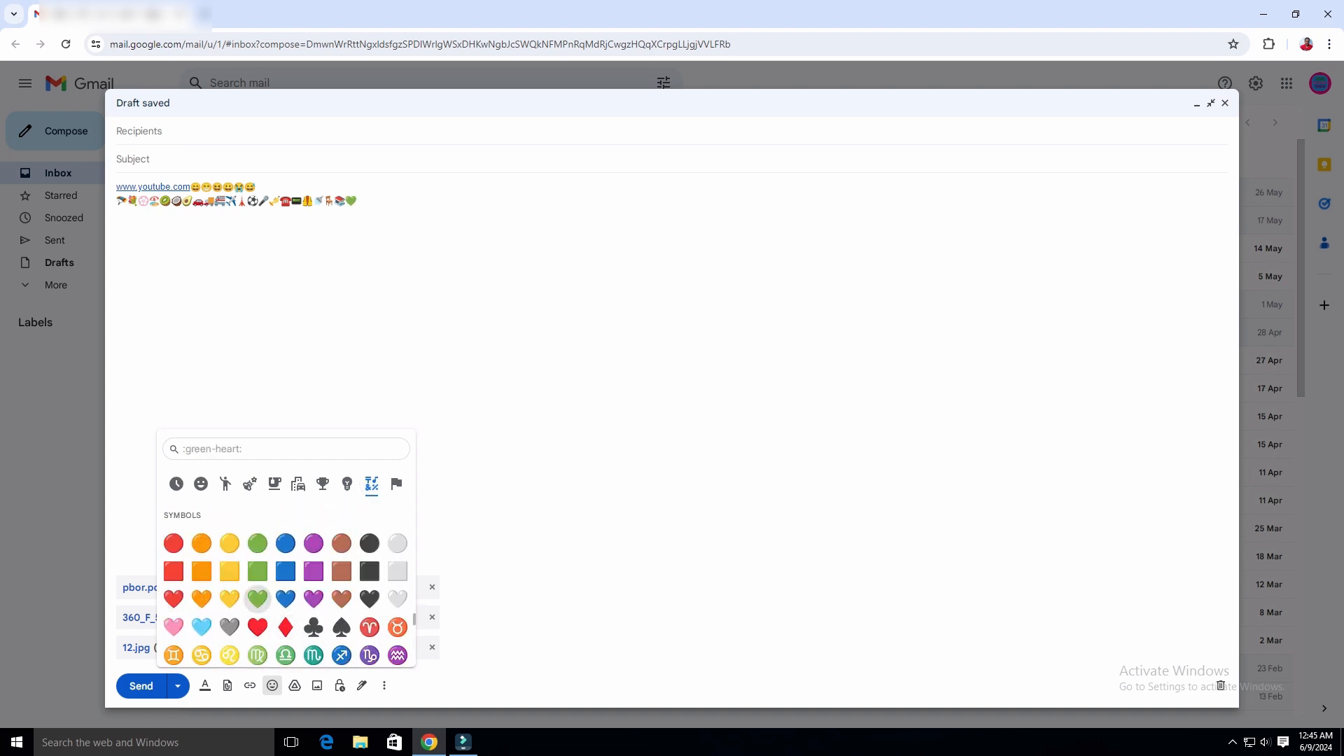
click(174, 598)
scroll(313, 598, down, 2)
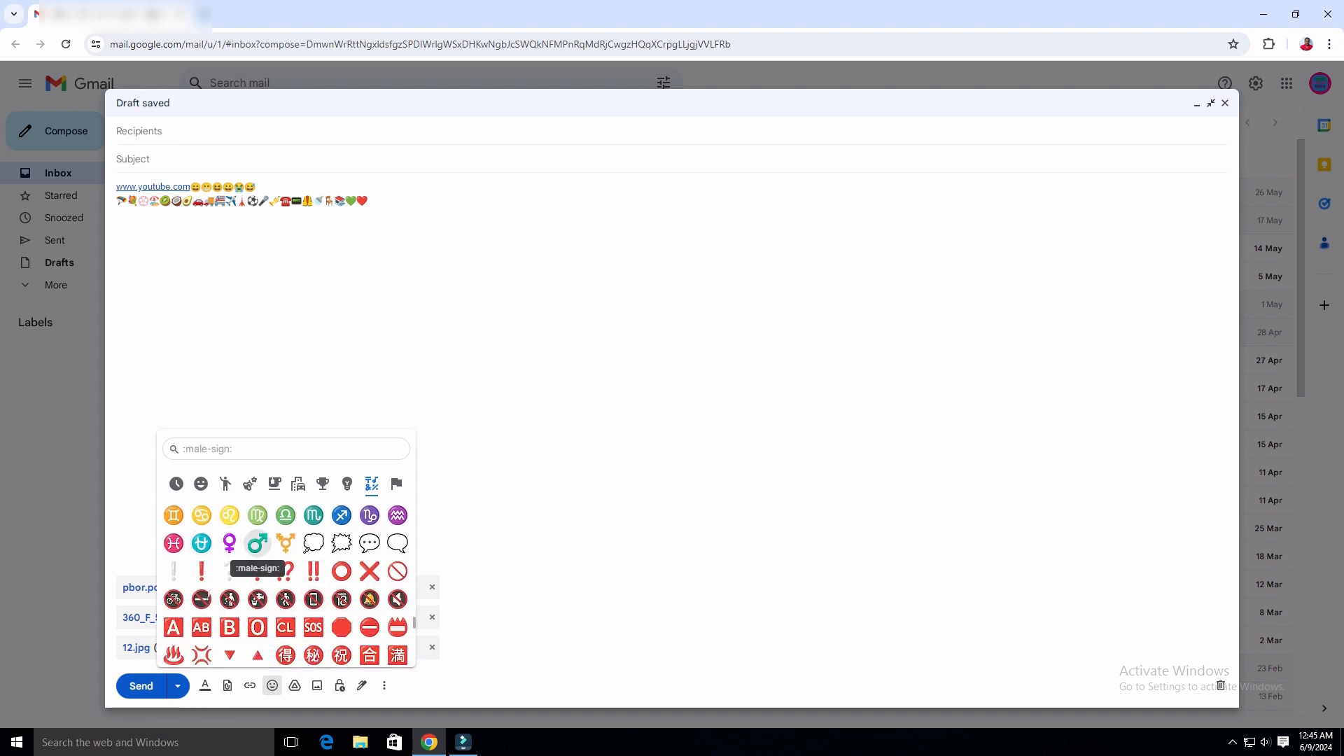
click(229, 544)
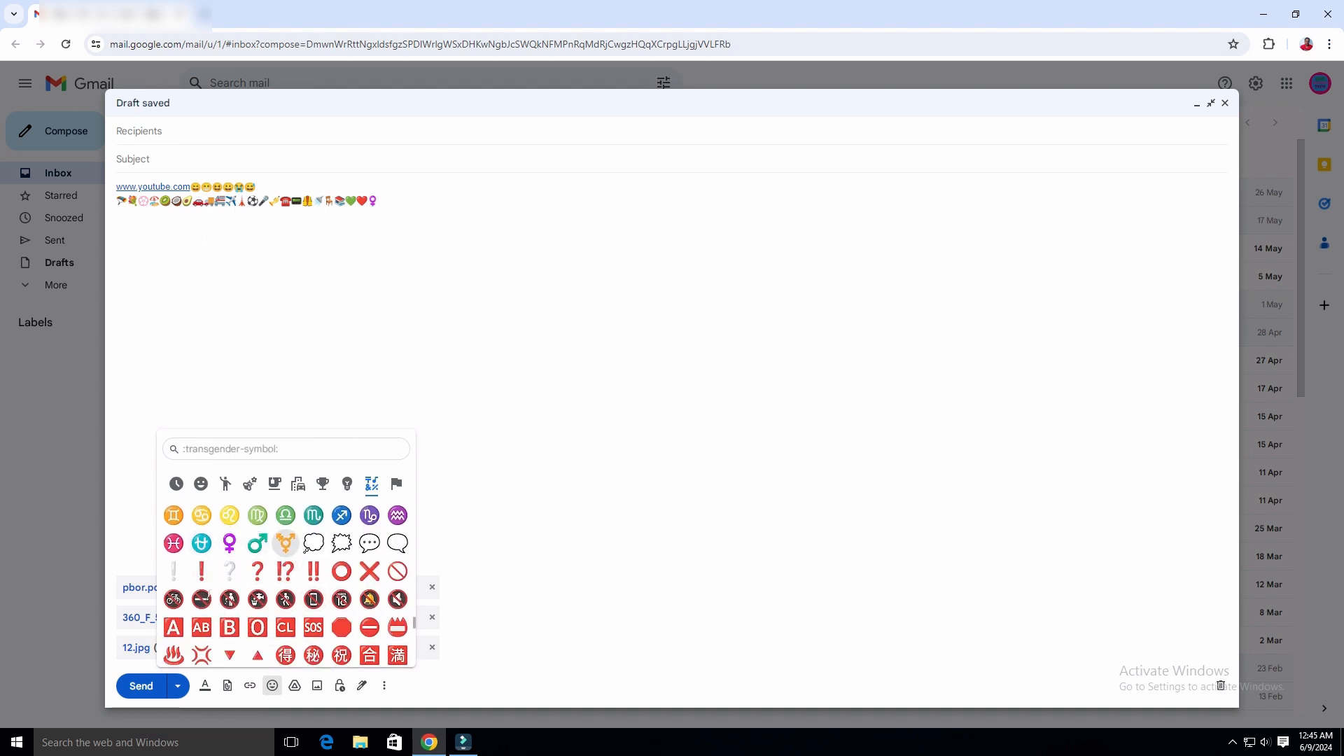
scroll(369, 602, down, 4)
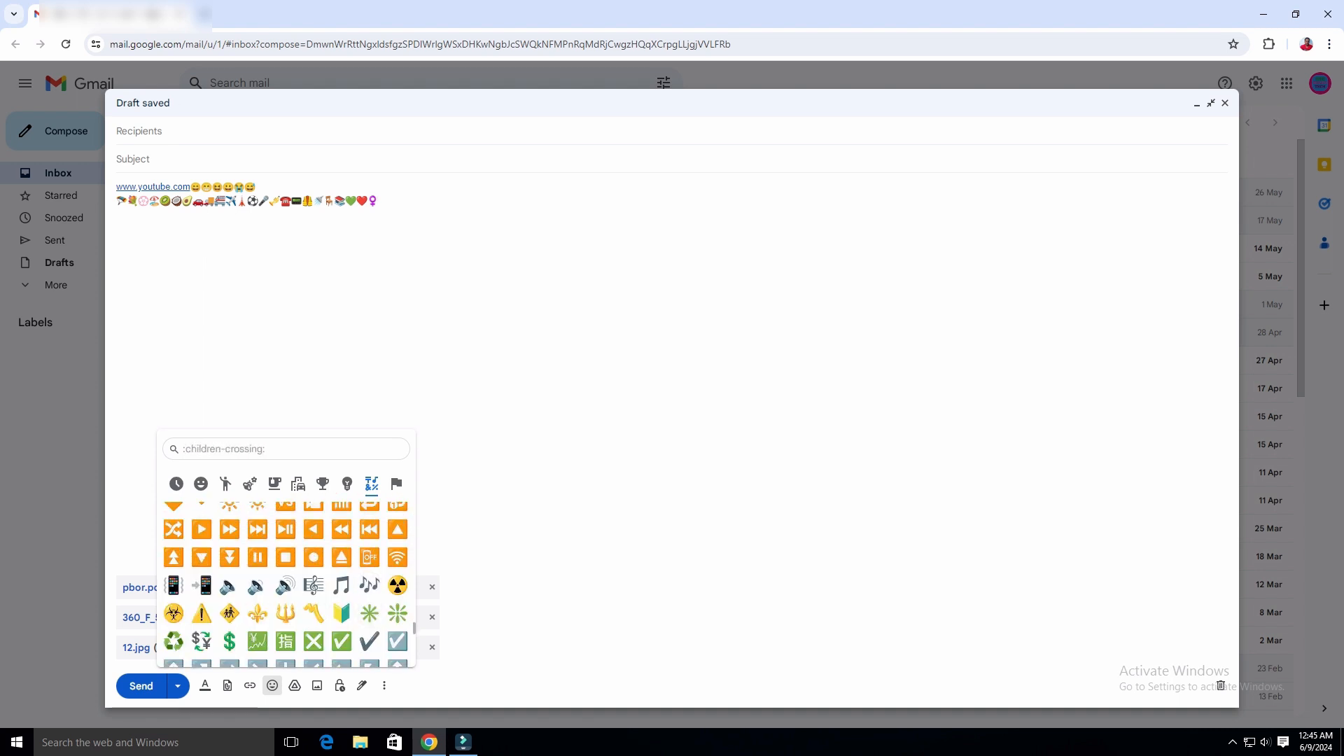
scroll(285, 557, down, 10)
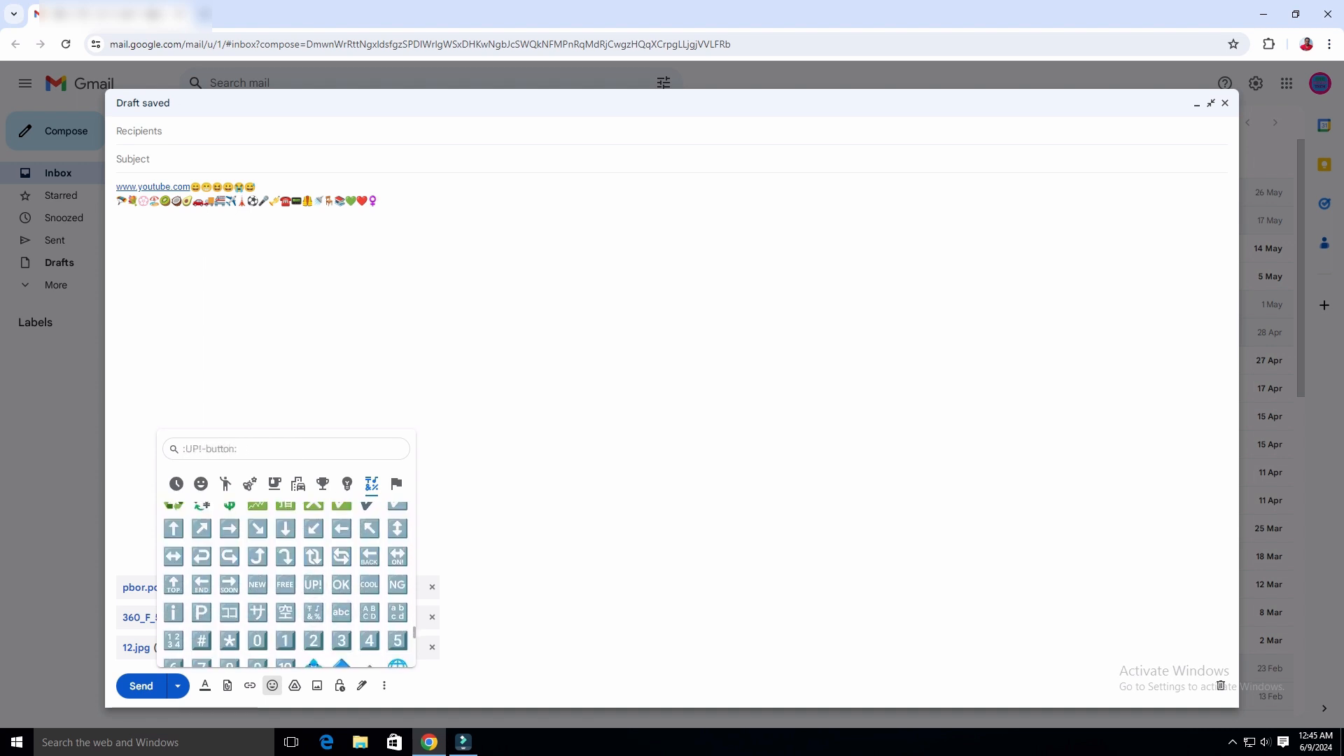
scroll(286, 595, down, 5)
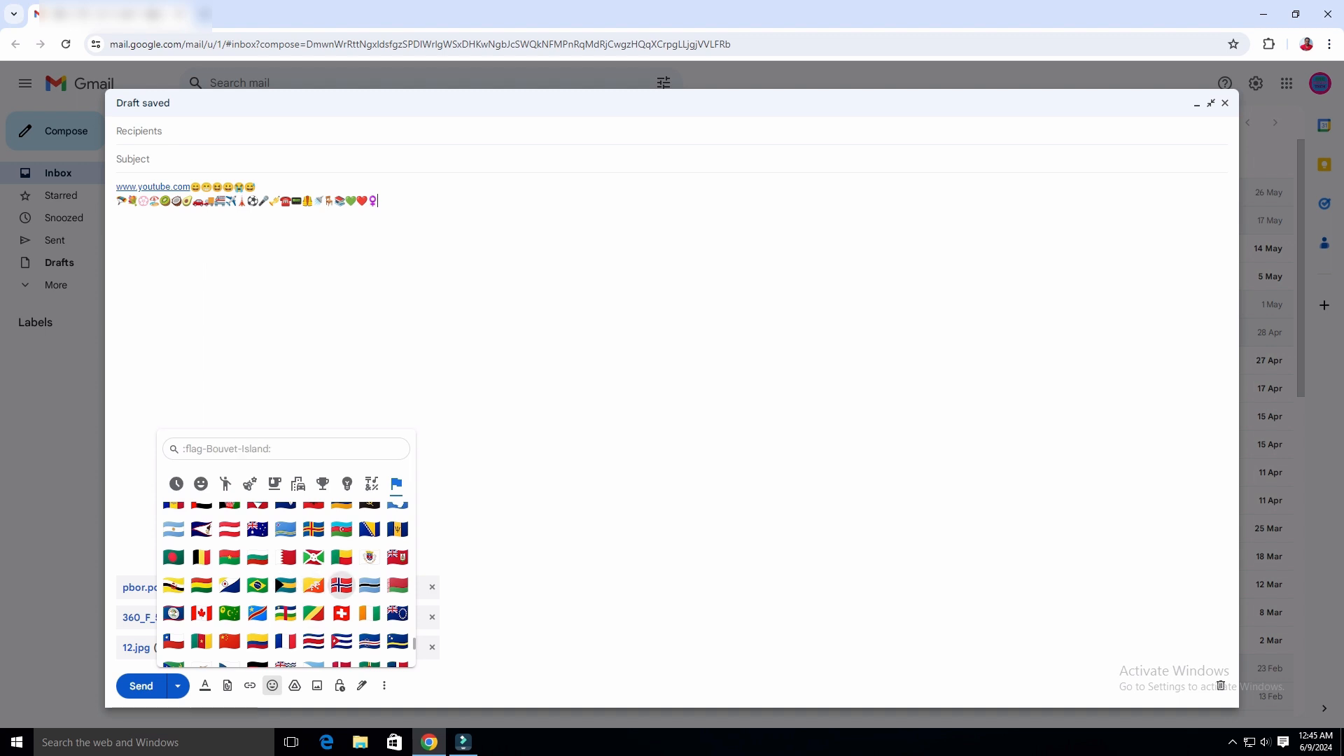
scroll(257, 587, up, 3)
scroll(342, 613, down, 3)
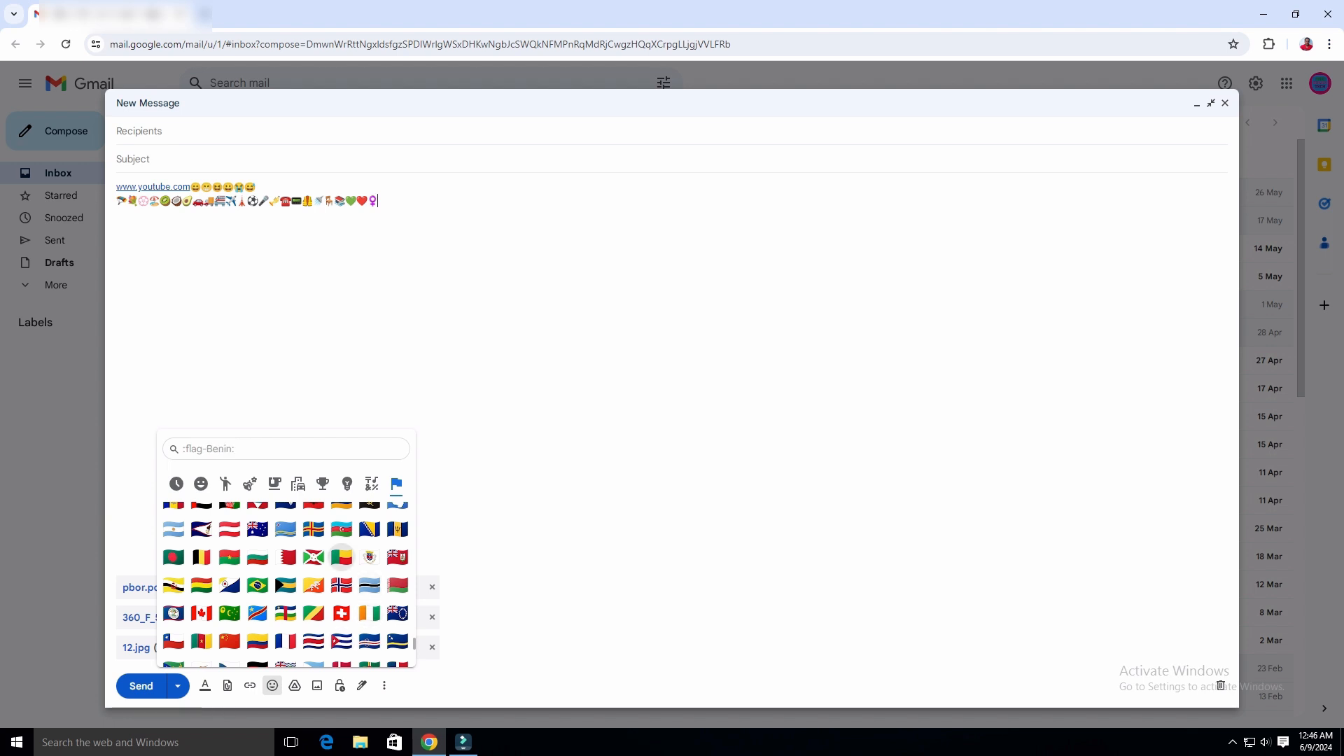
scroll(258, 570, up, 1)
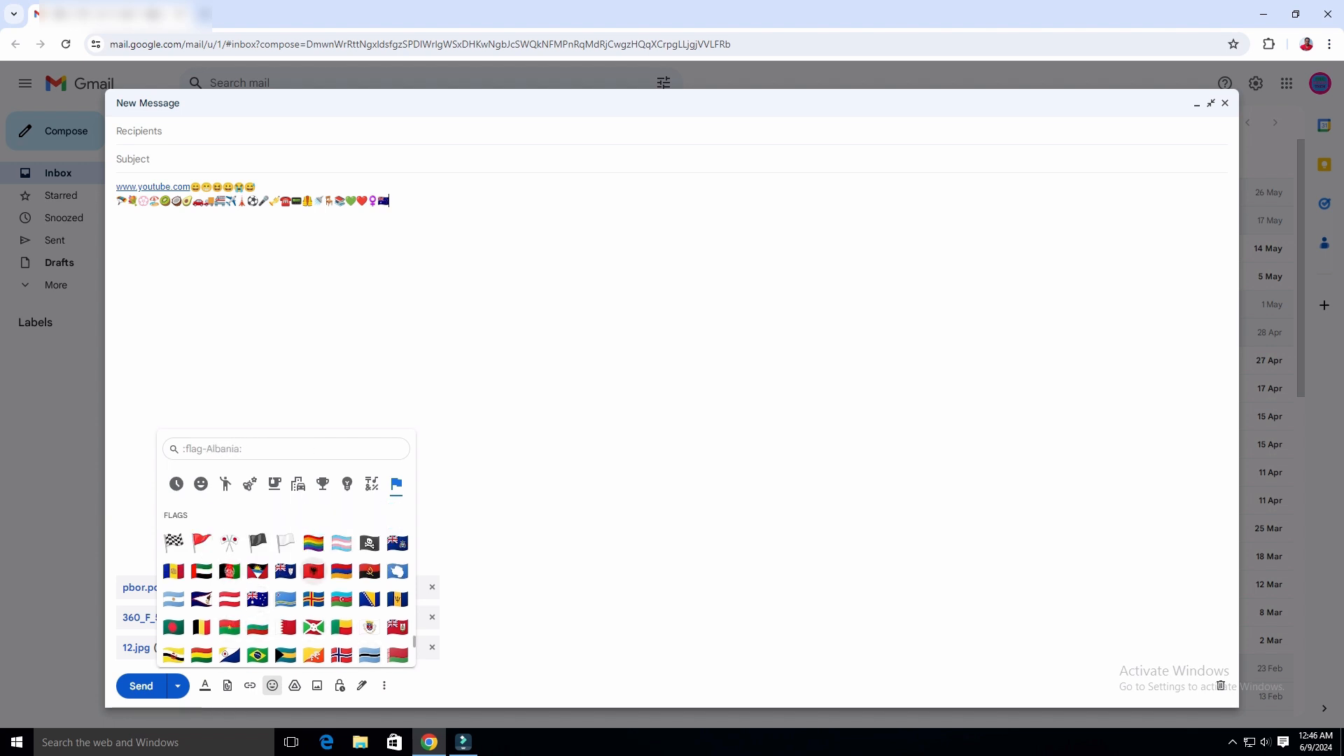
scroll(230, 599, down, 2)
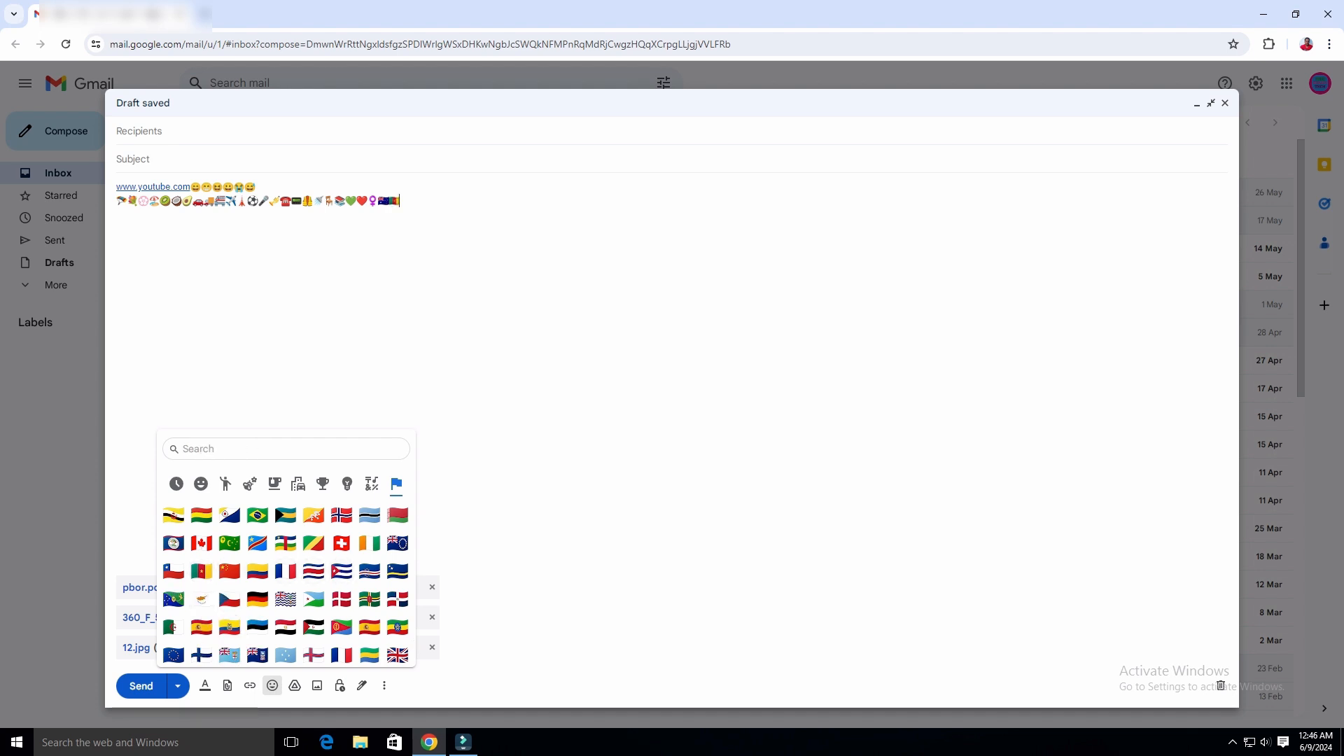
click(388, 201)
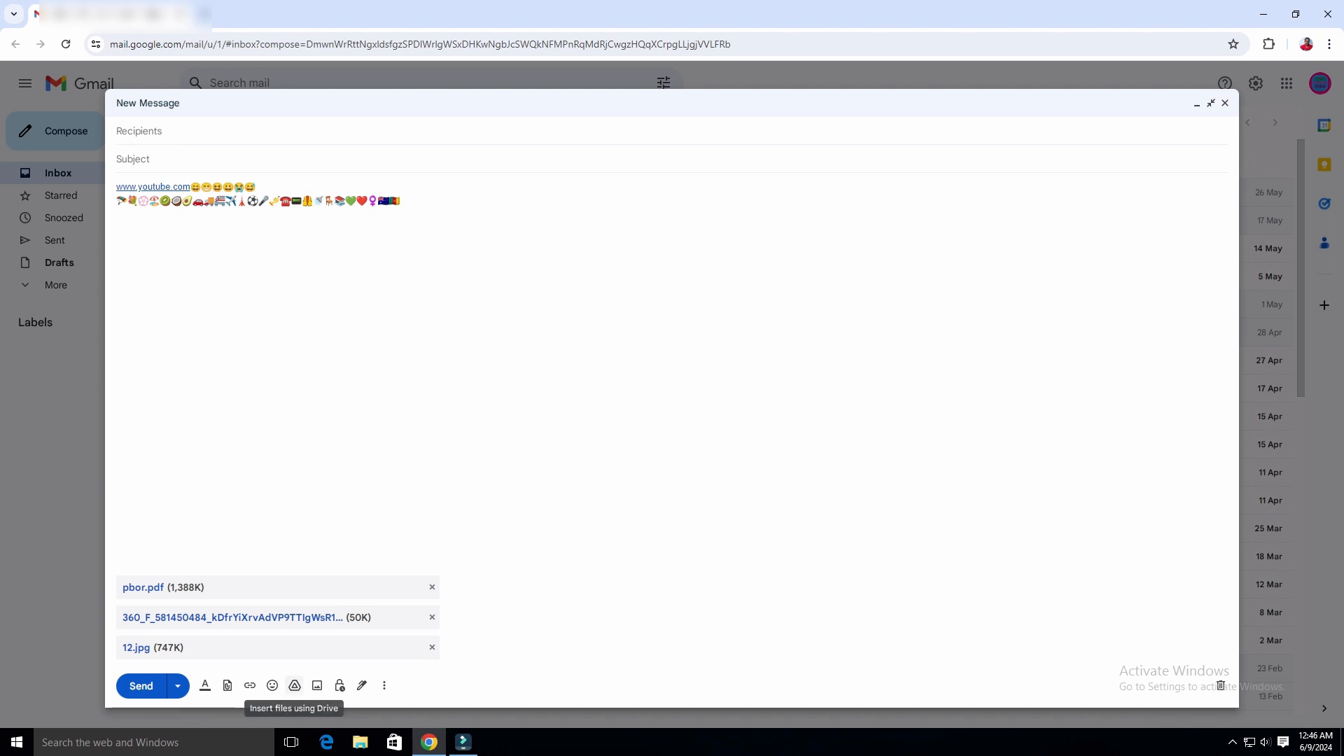
click(295, 685)
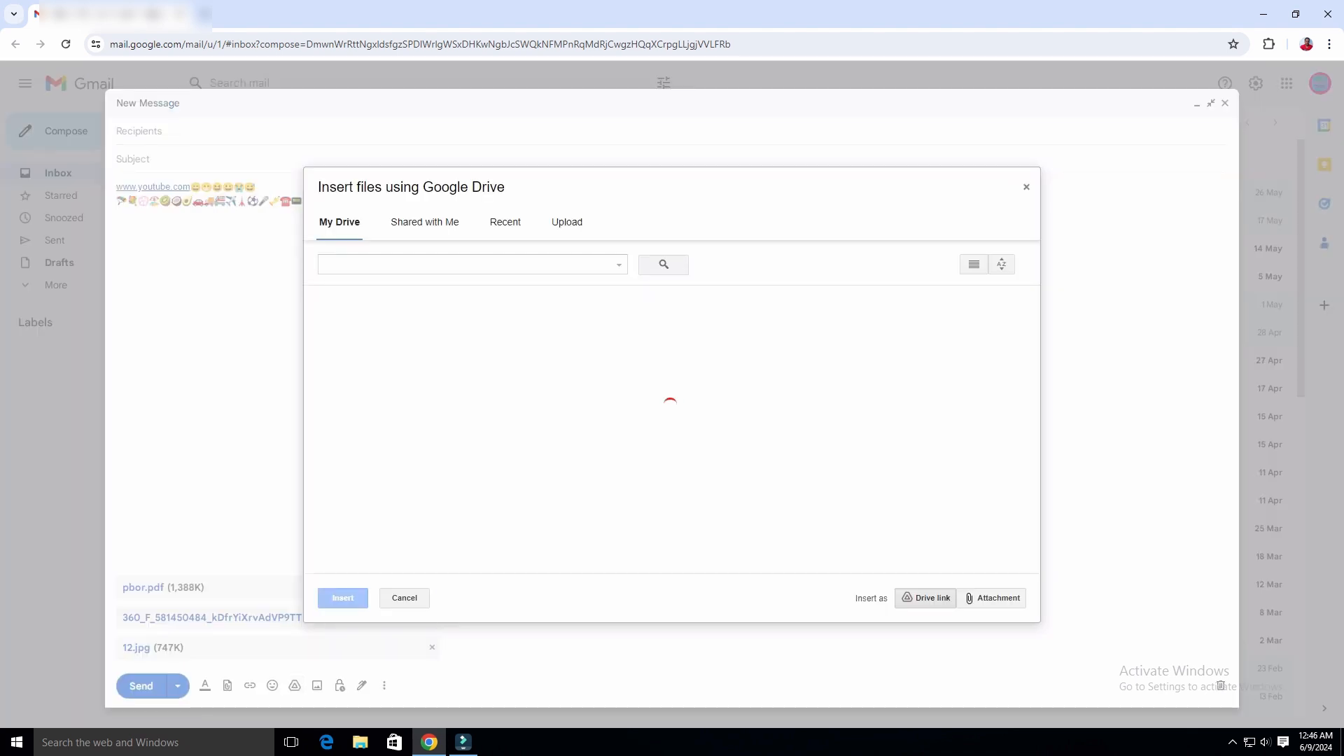
click(424, 221)
click(504, 222)
click(566, 222)
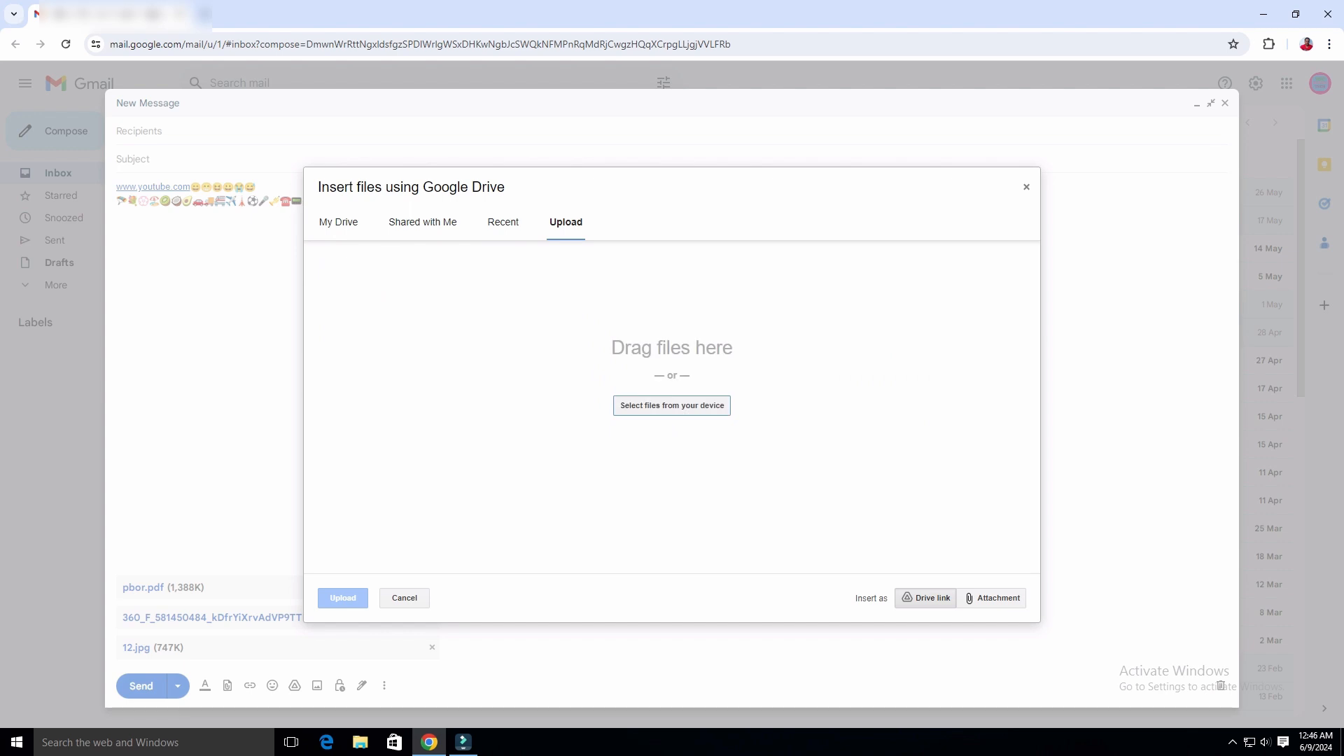
click(504, 222)
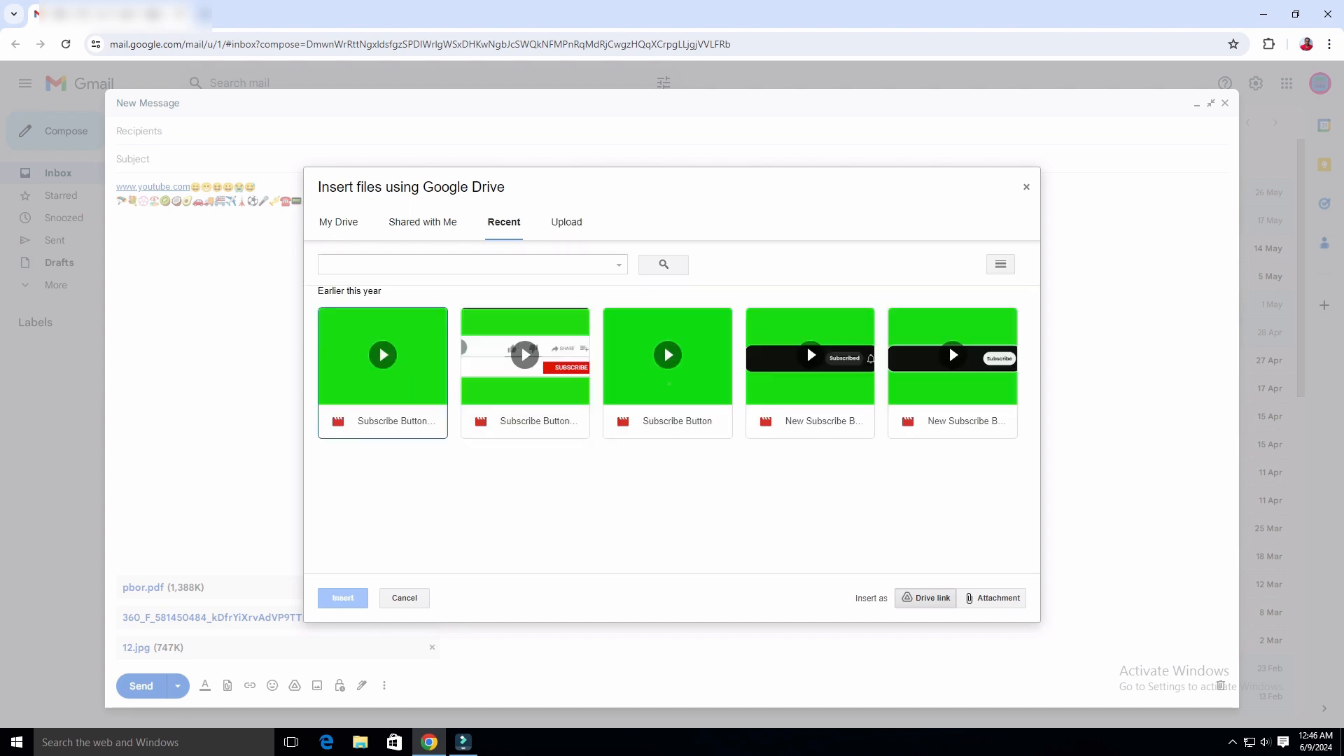
click(423, 222)
click(339, 222)
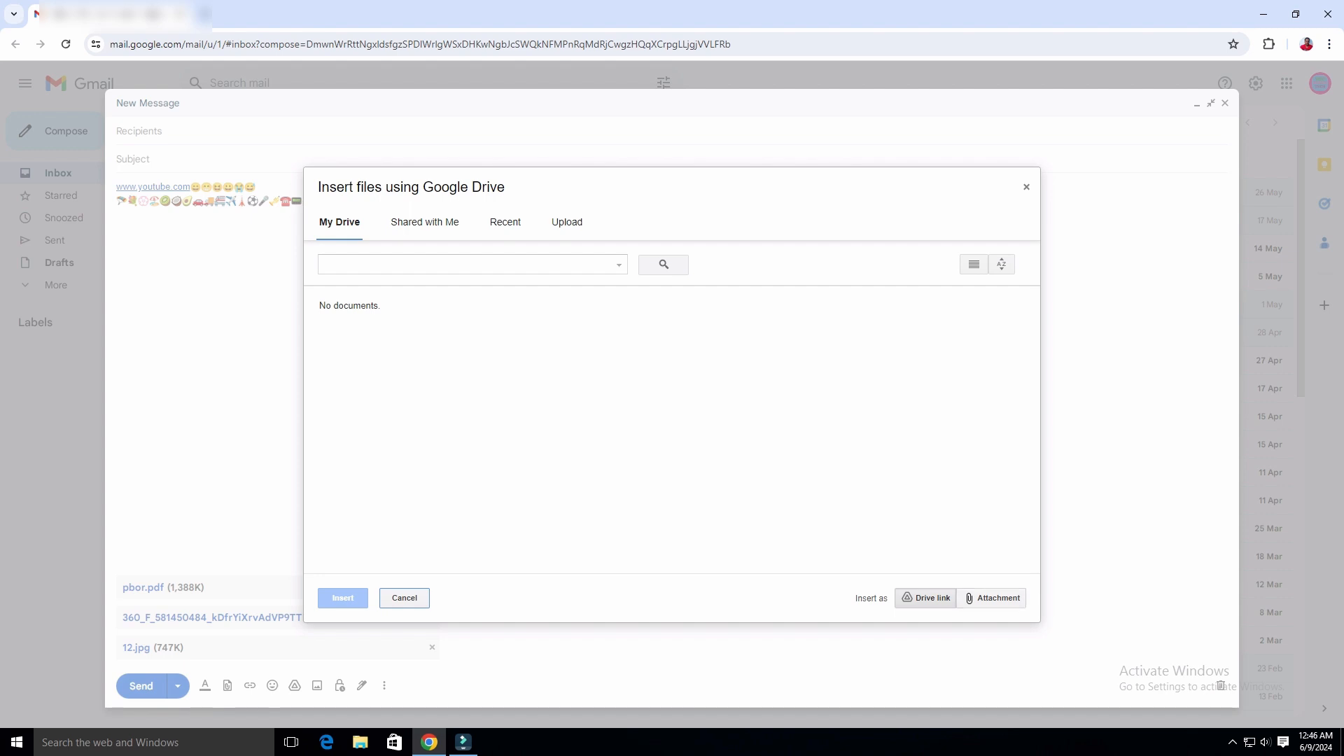
click(403, 598)
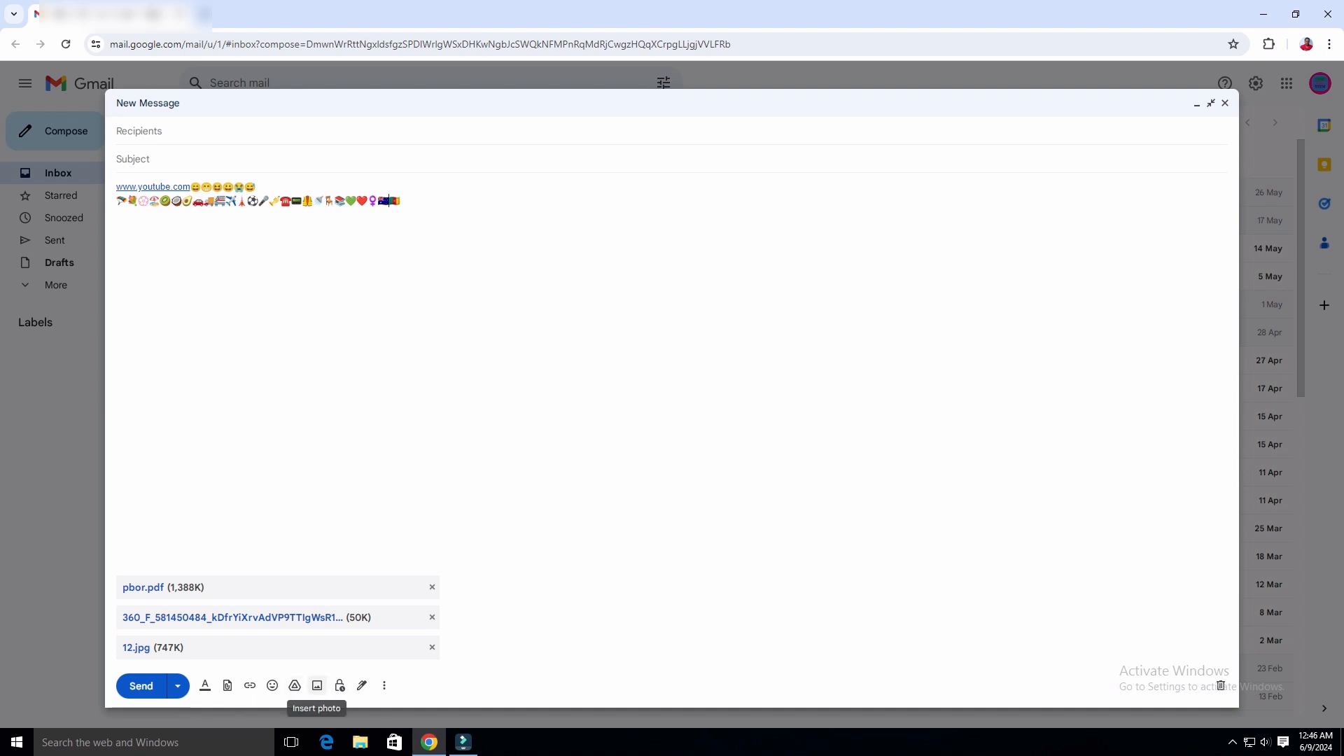
Look through the Insert photo Albums, Upload and Web Address tabs, closing without adding a photo.
click(317, 685)
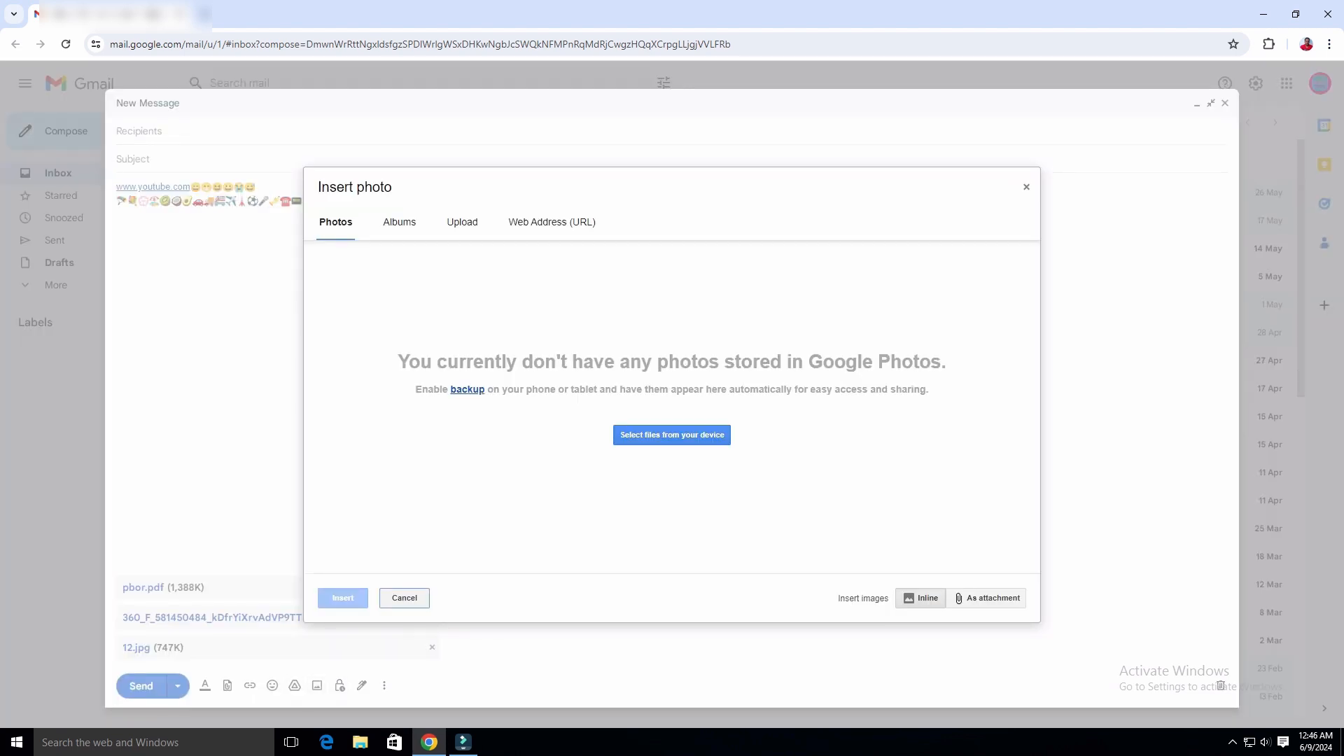
click(399, 222)
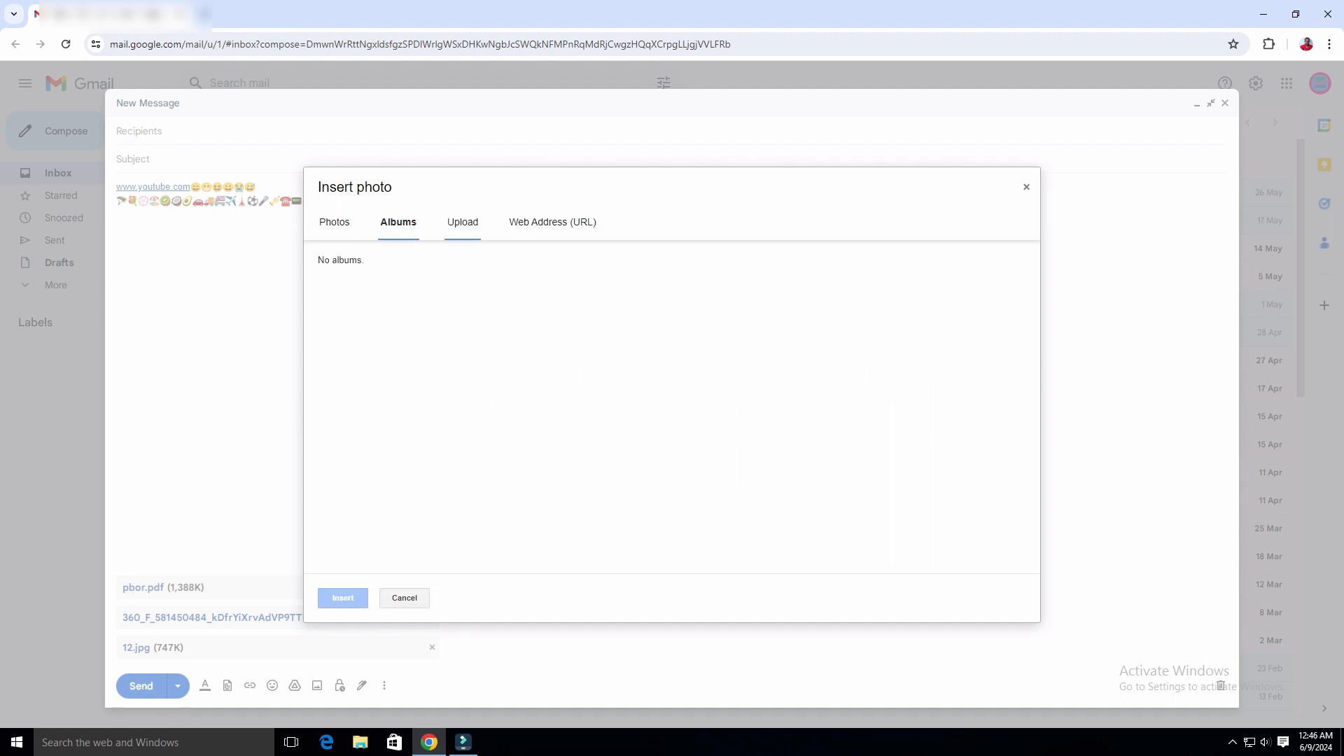
click(462, 222)
click(552, 222)
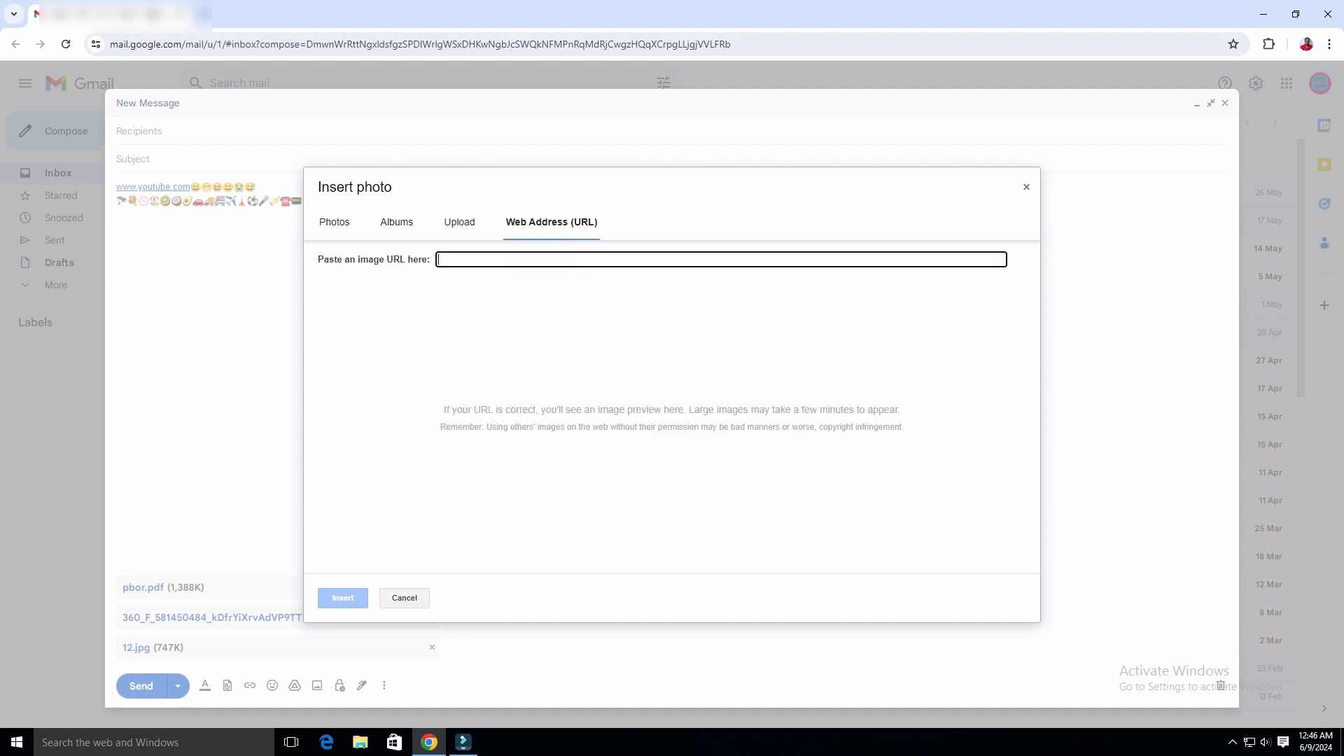
click(460, 222)
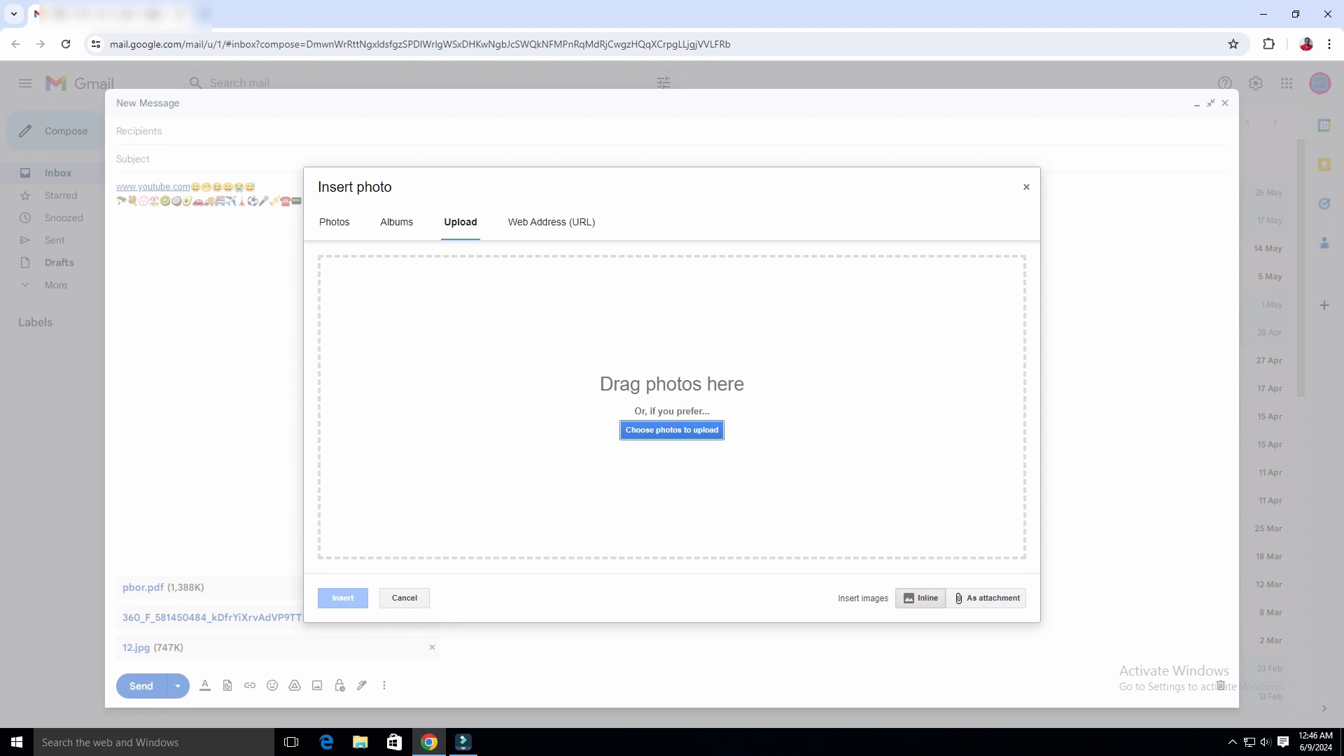
click(672, 429)
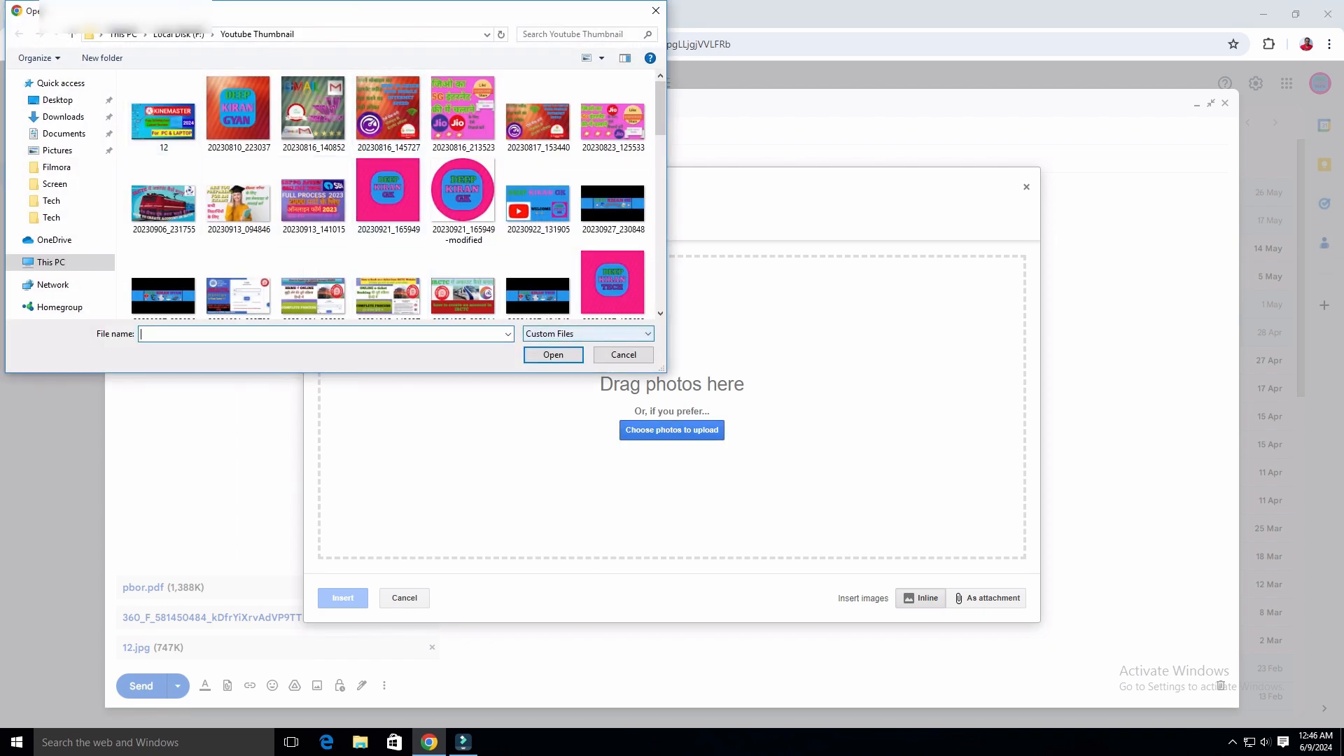
click(623, 355)
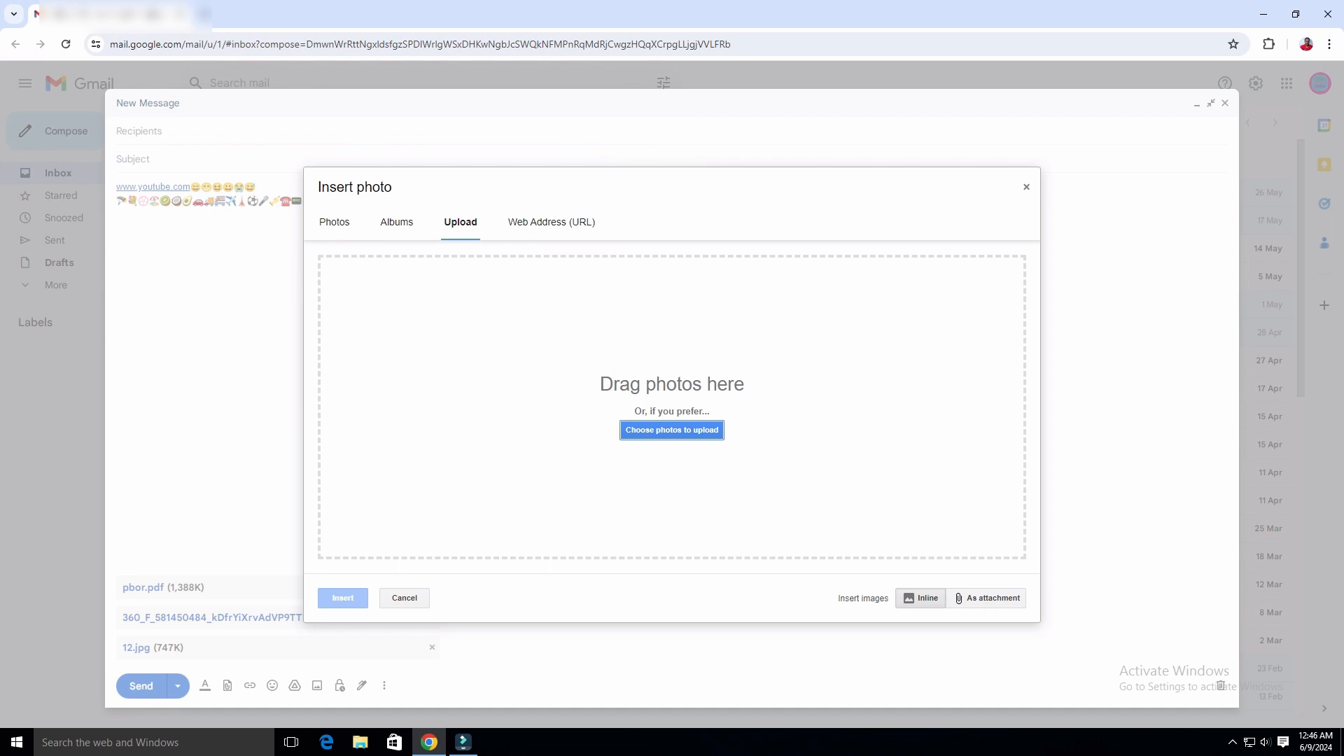
key(Escape)
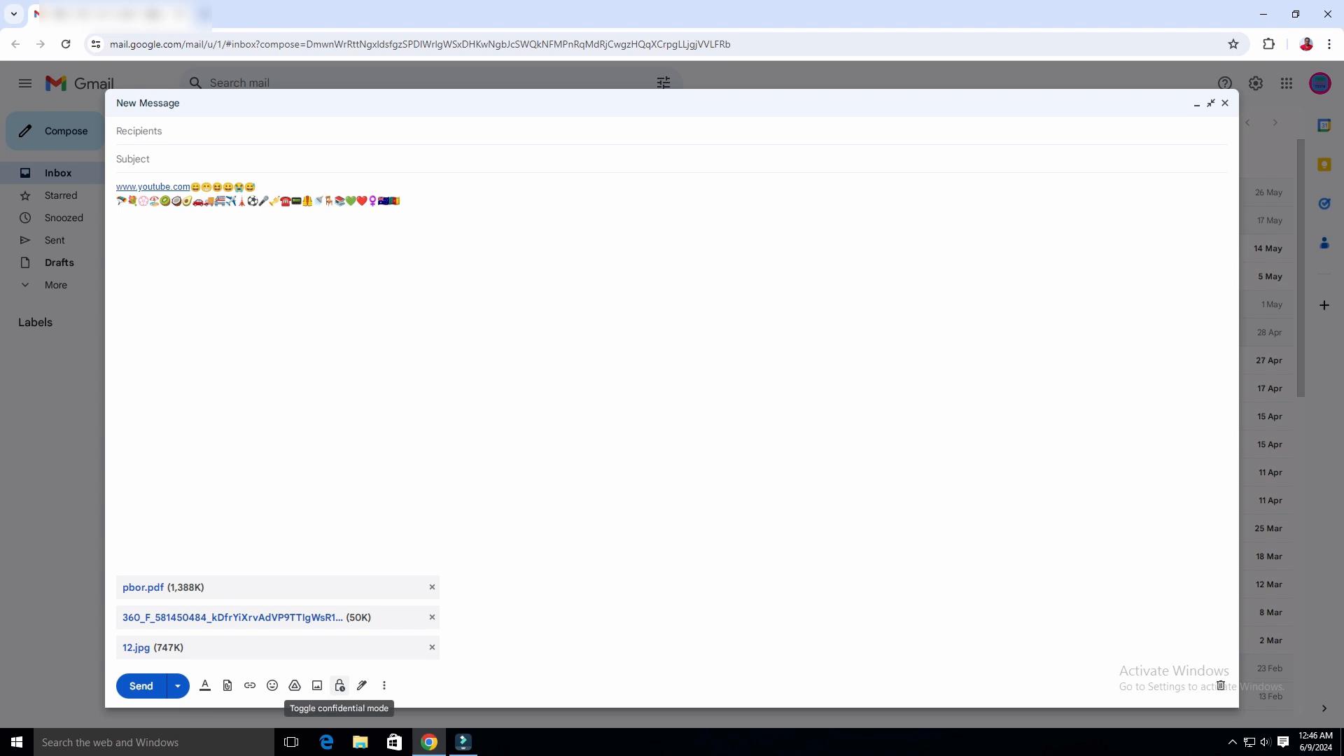
Cancel confidential mode, then open the signature menu showing No signature.
click(340, 685)
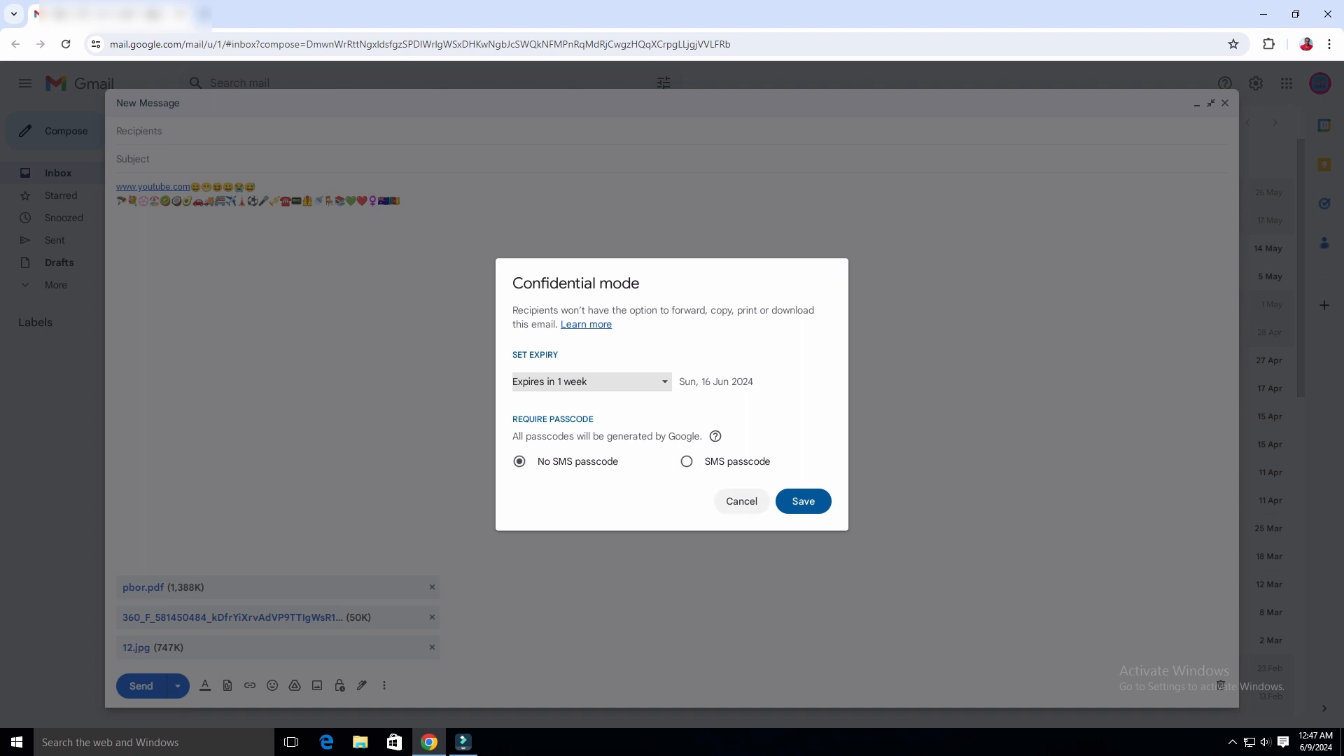
click(741, 501)
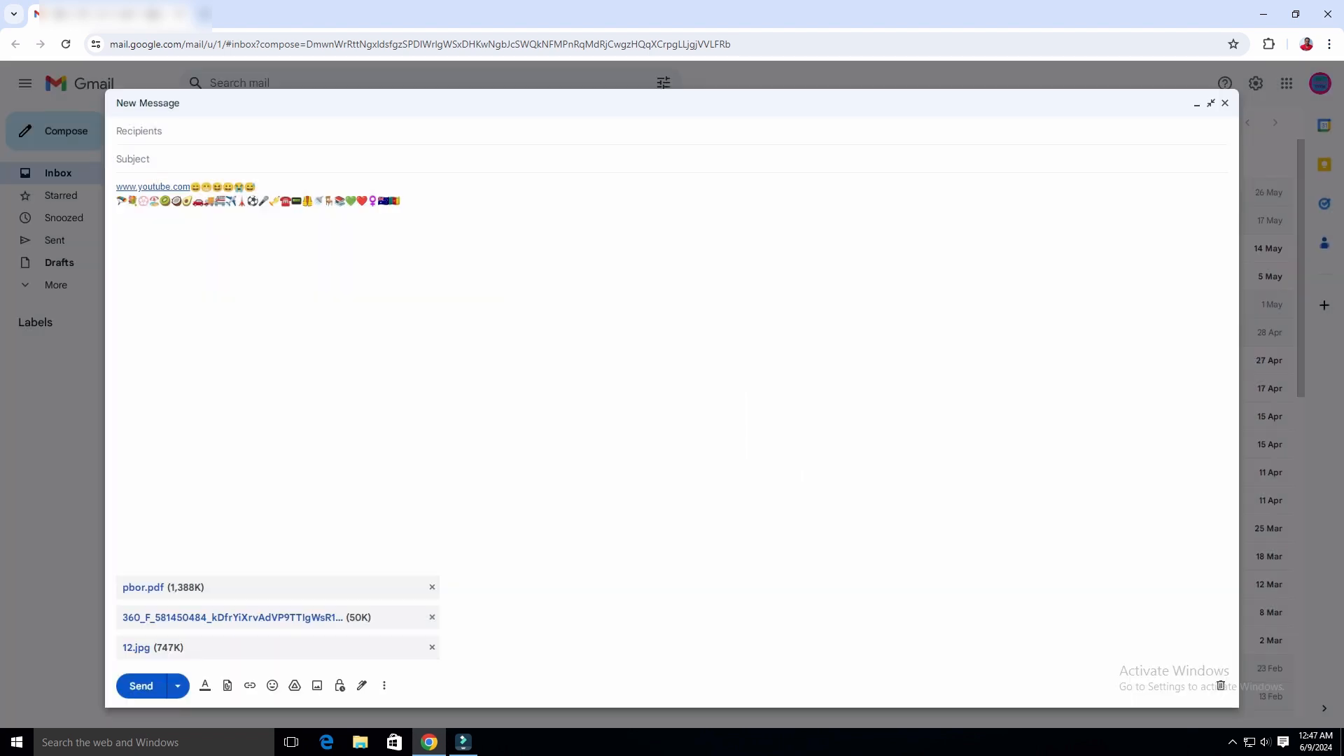
click(362, 685)
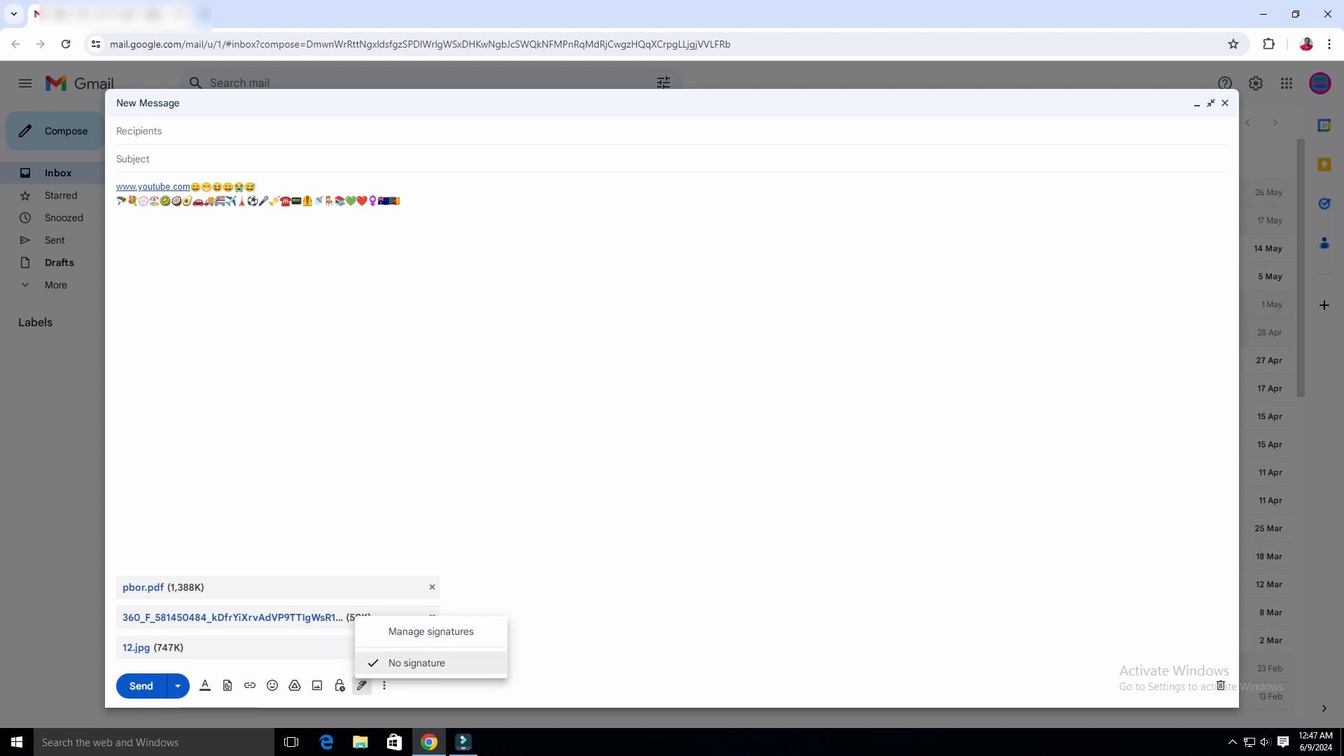
Run Check spelling on the draft from More options, then dismiss the Re-check bar.
key(Escape)
click(384, 686)
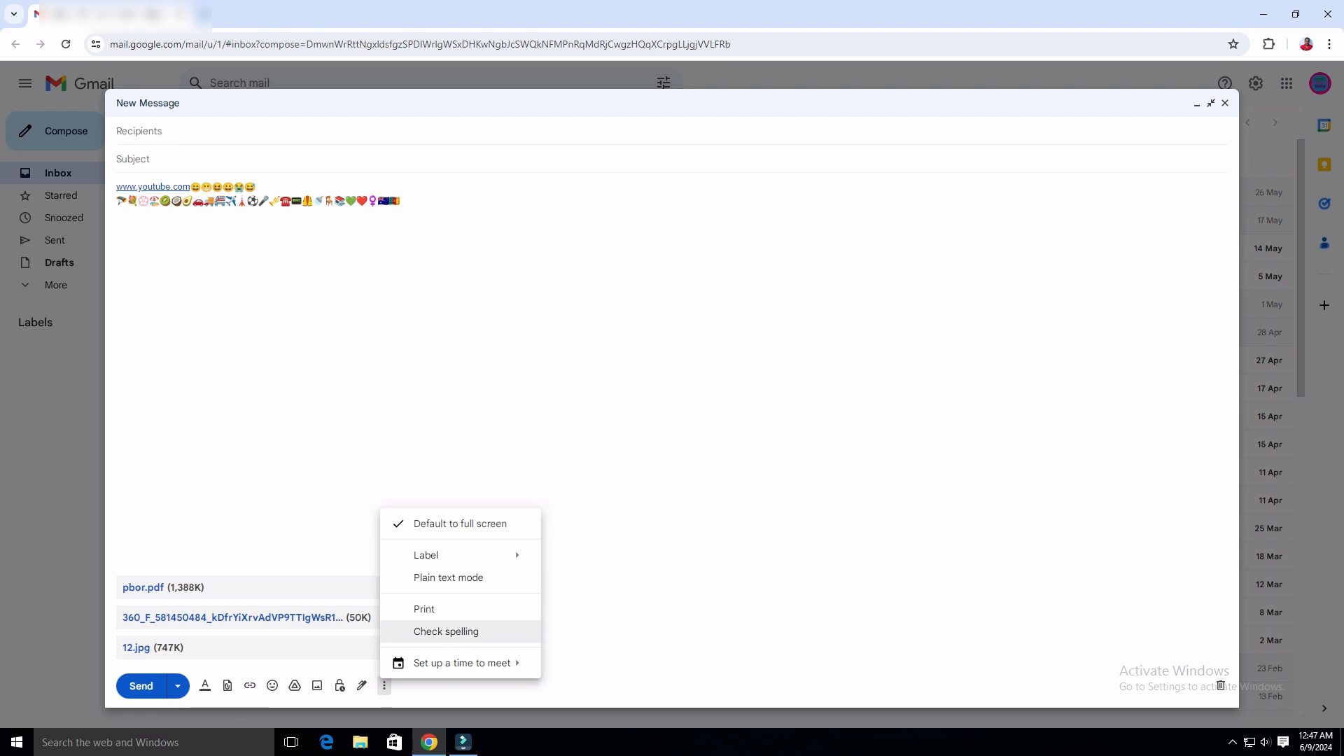
key(Escape)
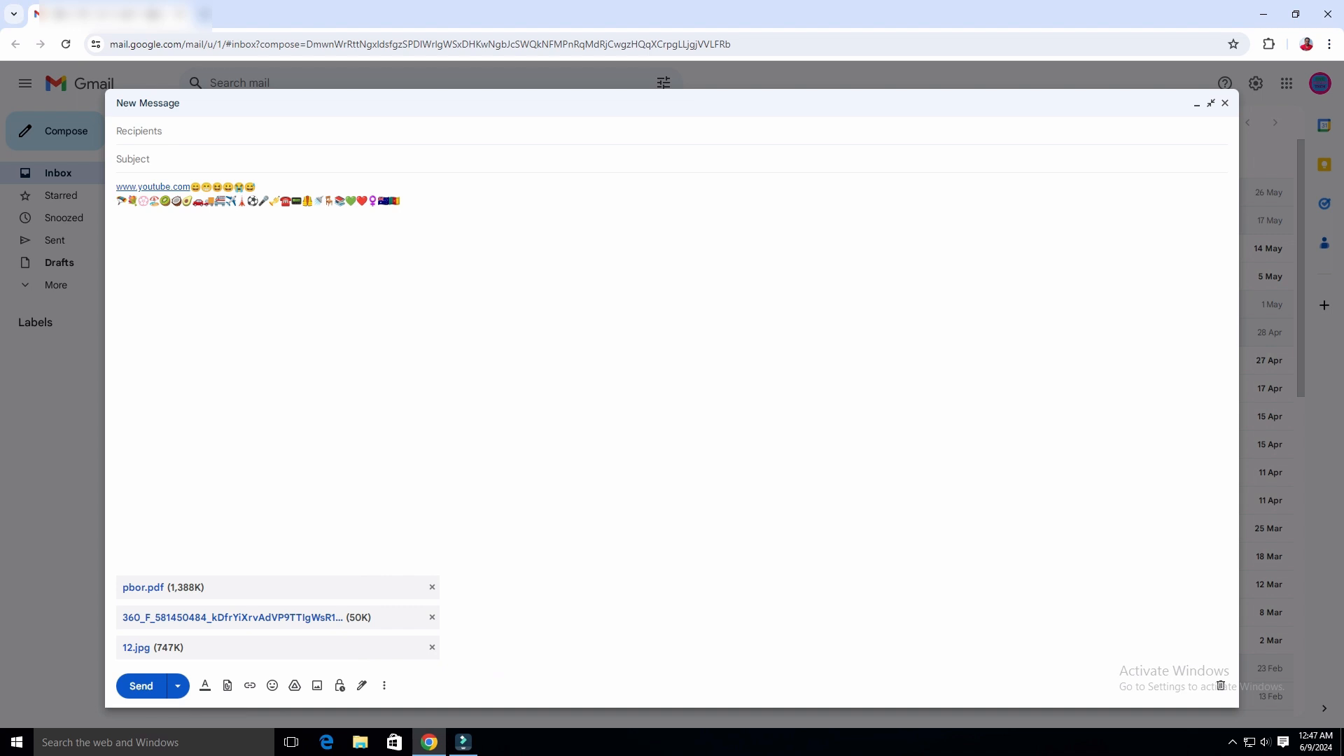
click(384, 686)
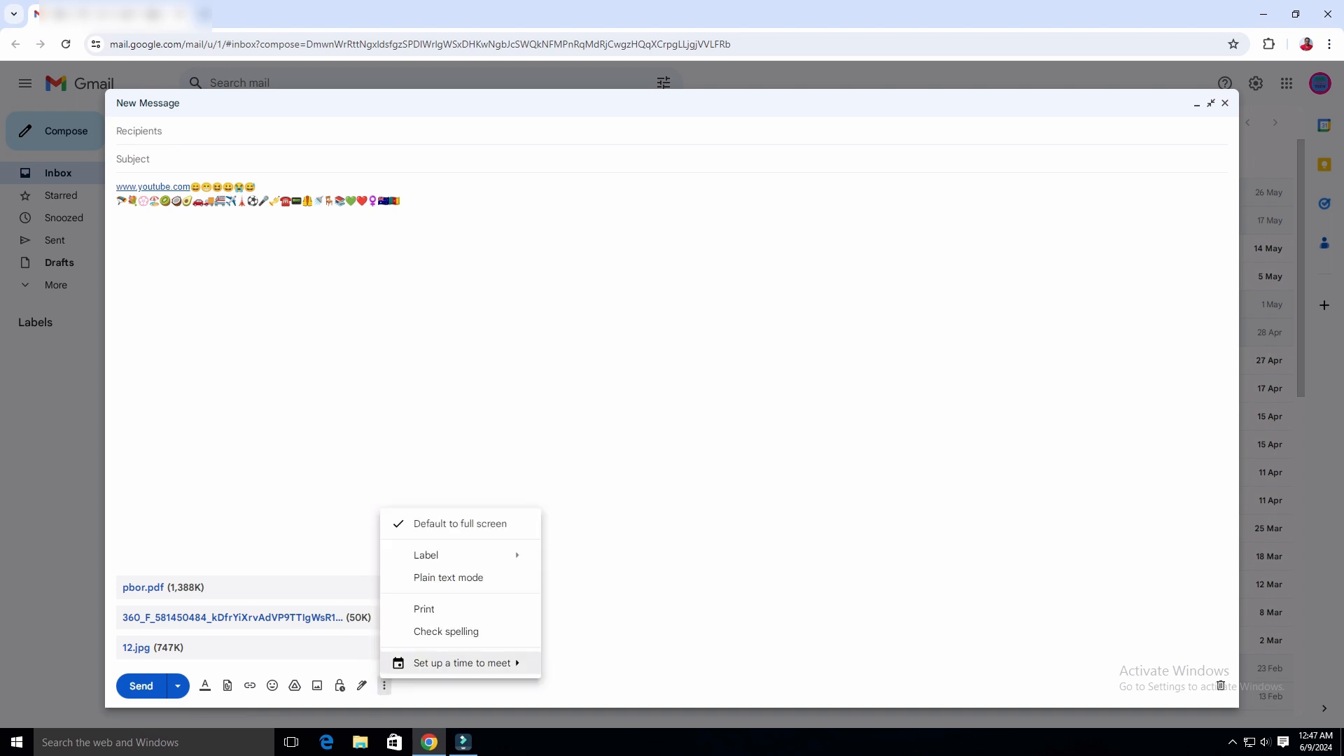
click(434, 630)
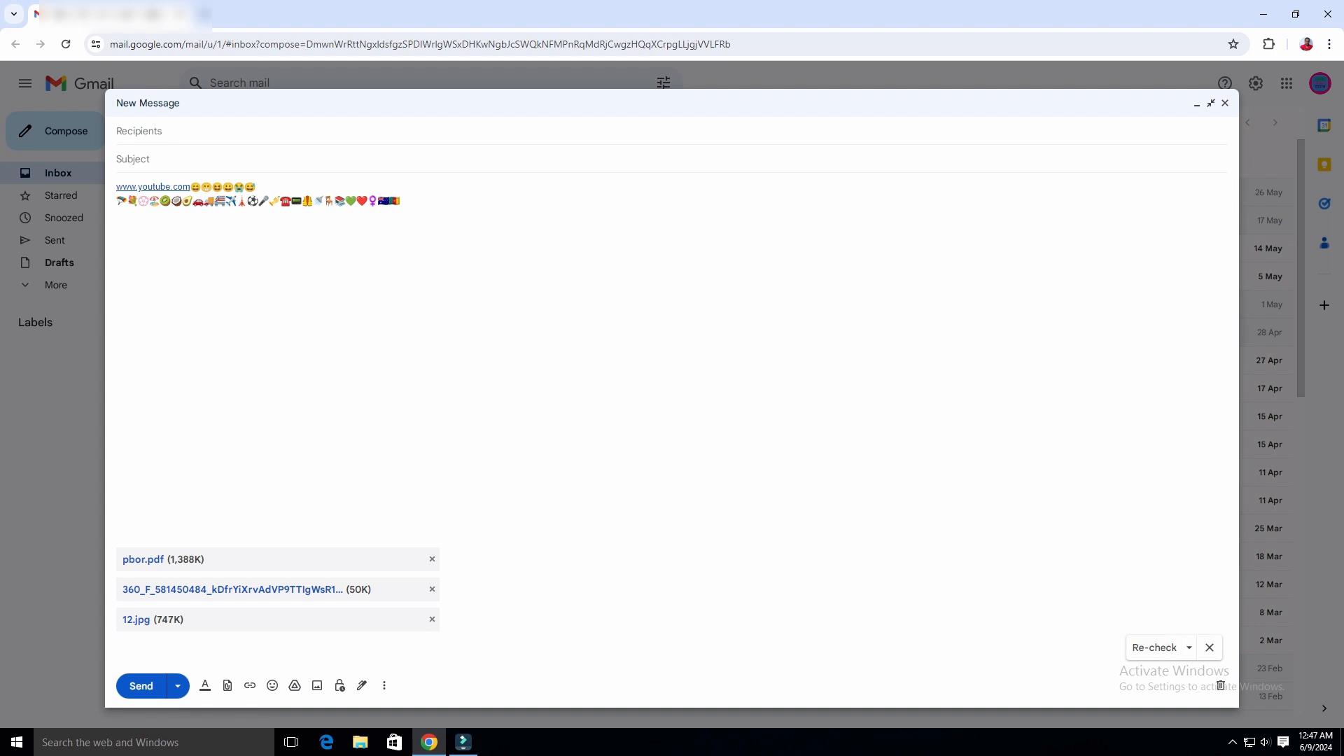
click(1210, 647)
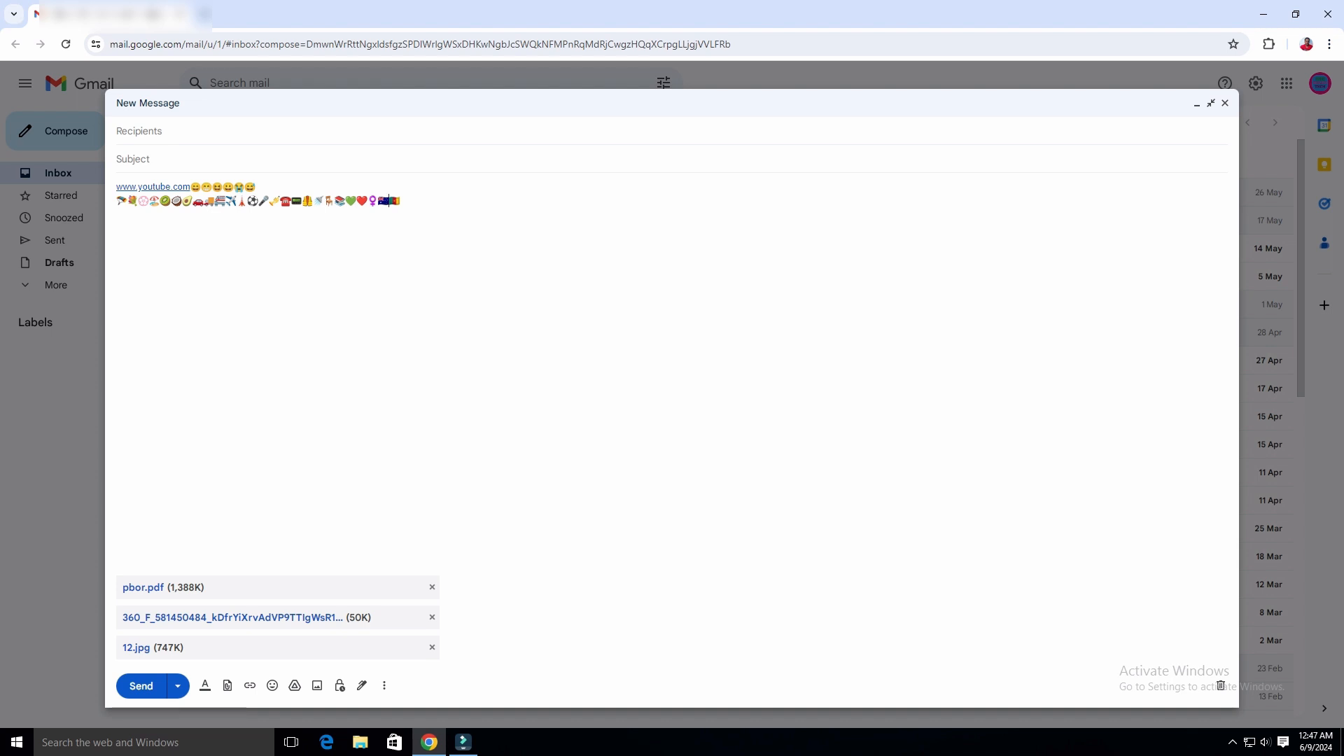
Delete the link and emoji lines so the message body is empty.
key(ctrl+shift+Home)
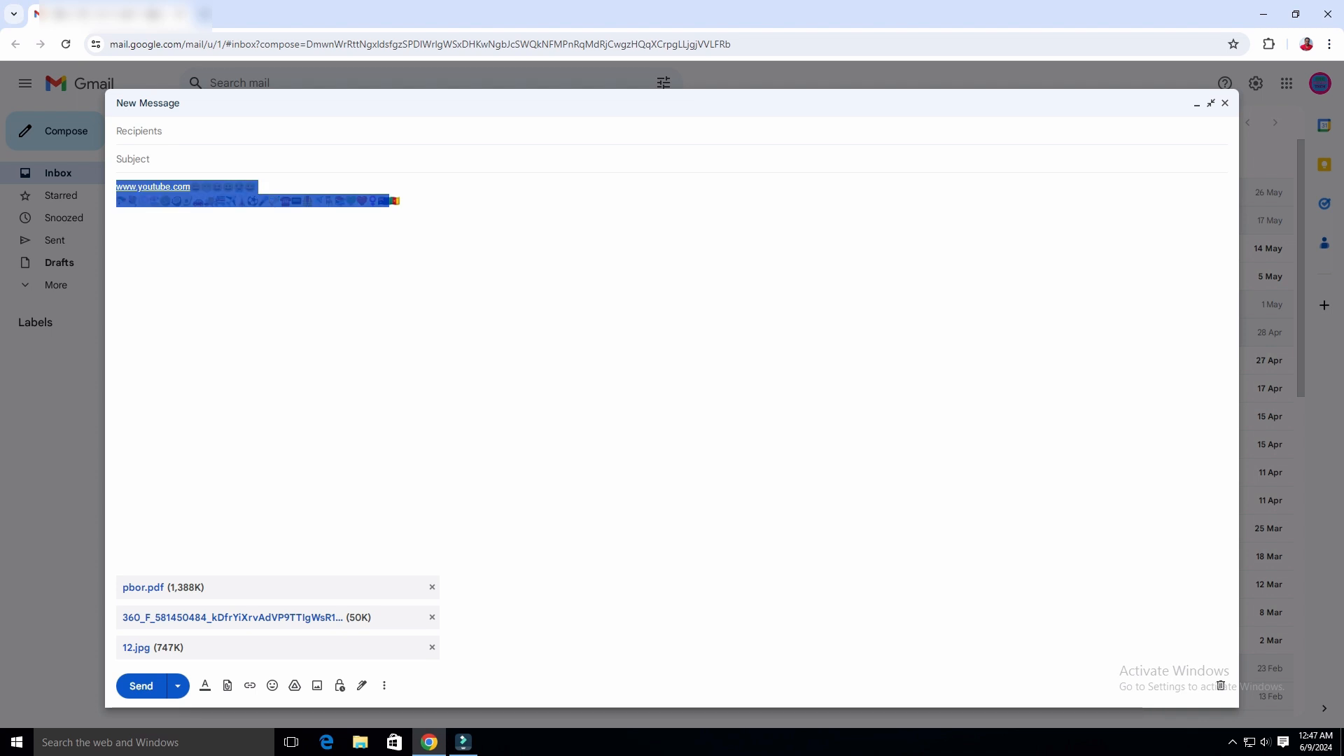
key(BackSpace)
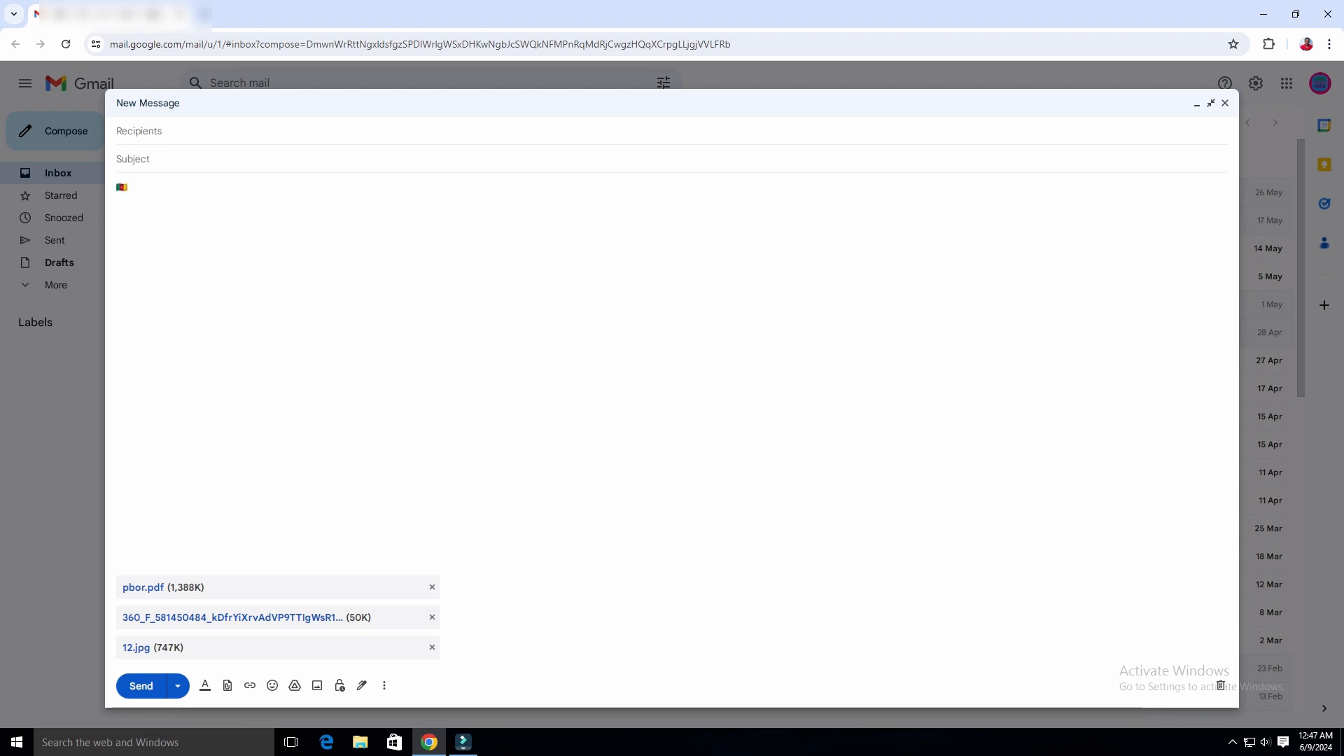
key(BackSpace)
Enter two recipients' e-mail addresses in the To field.
click(139, 131)
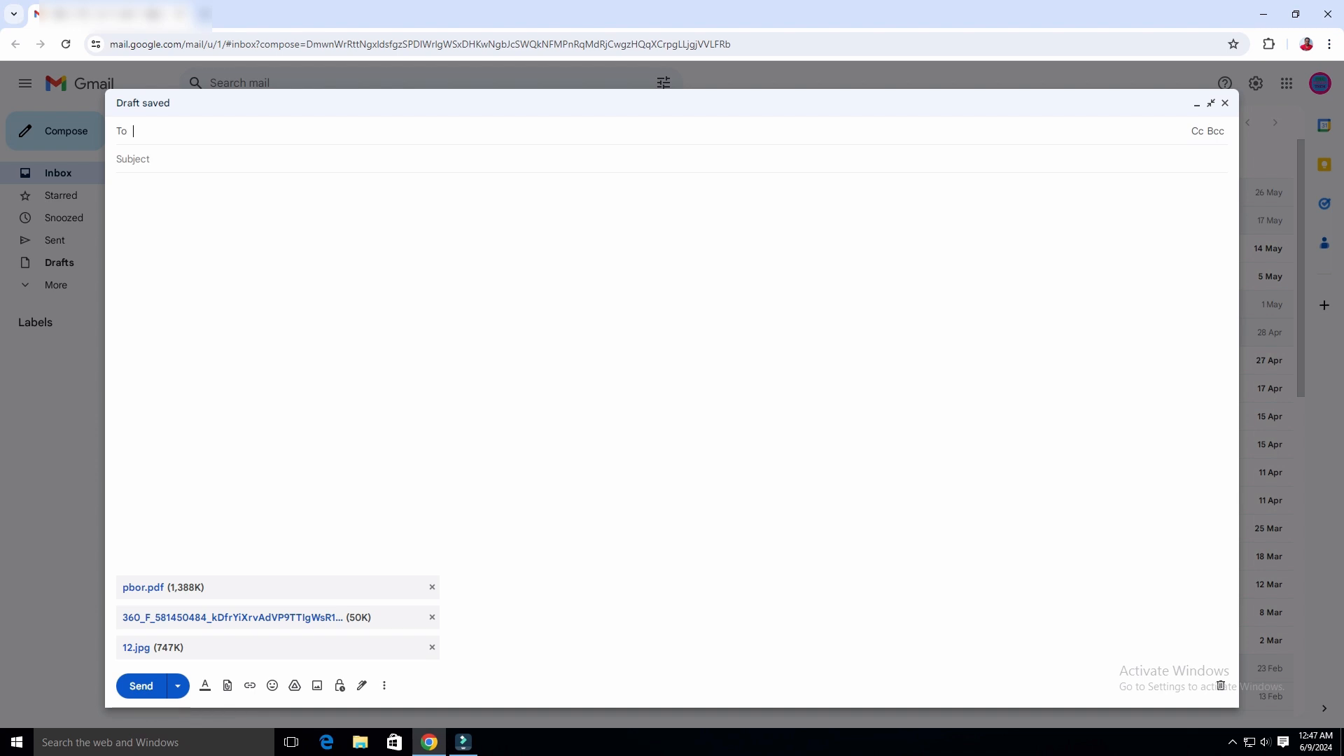
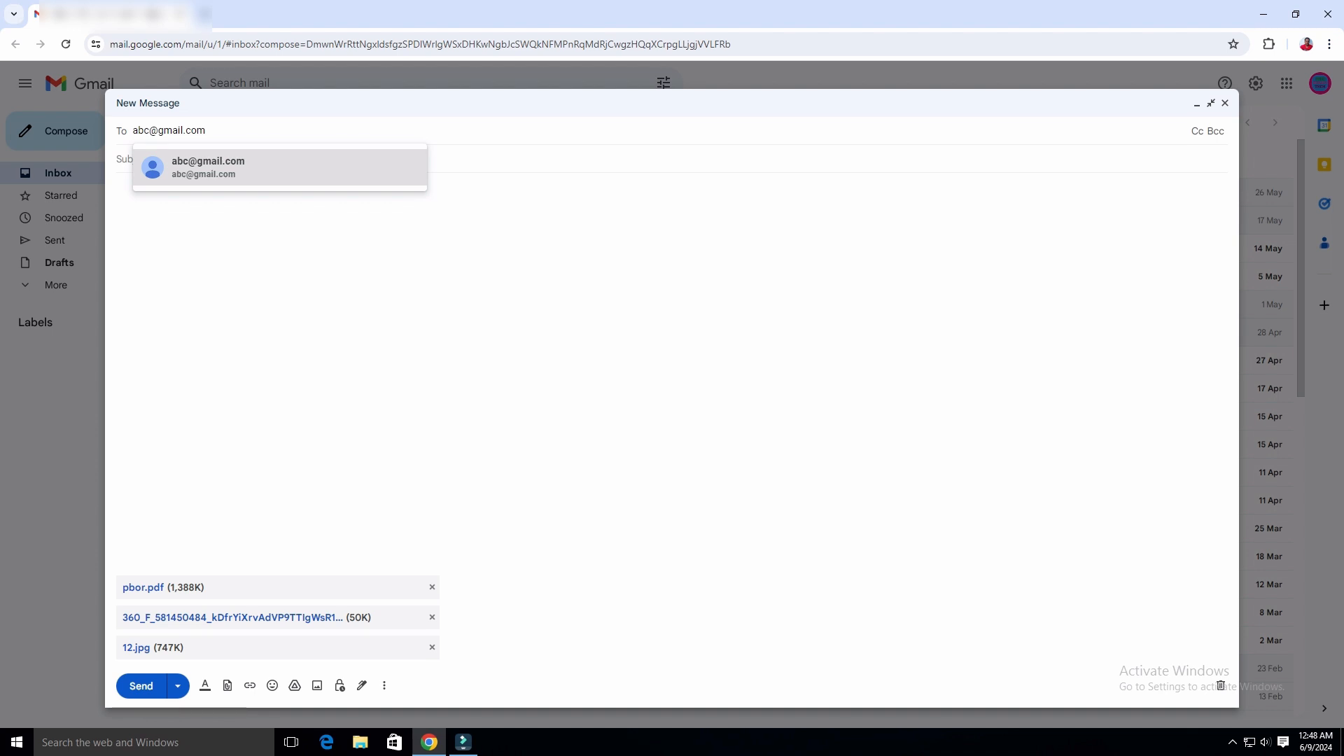
key(Return)
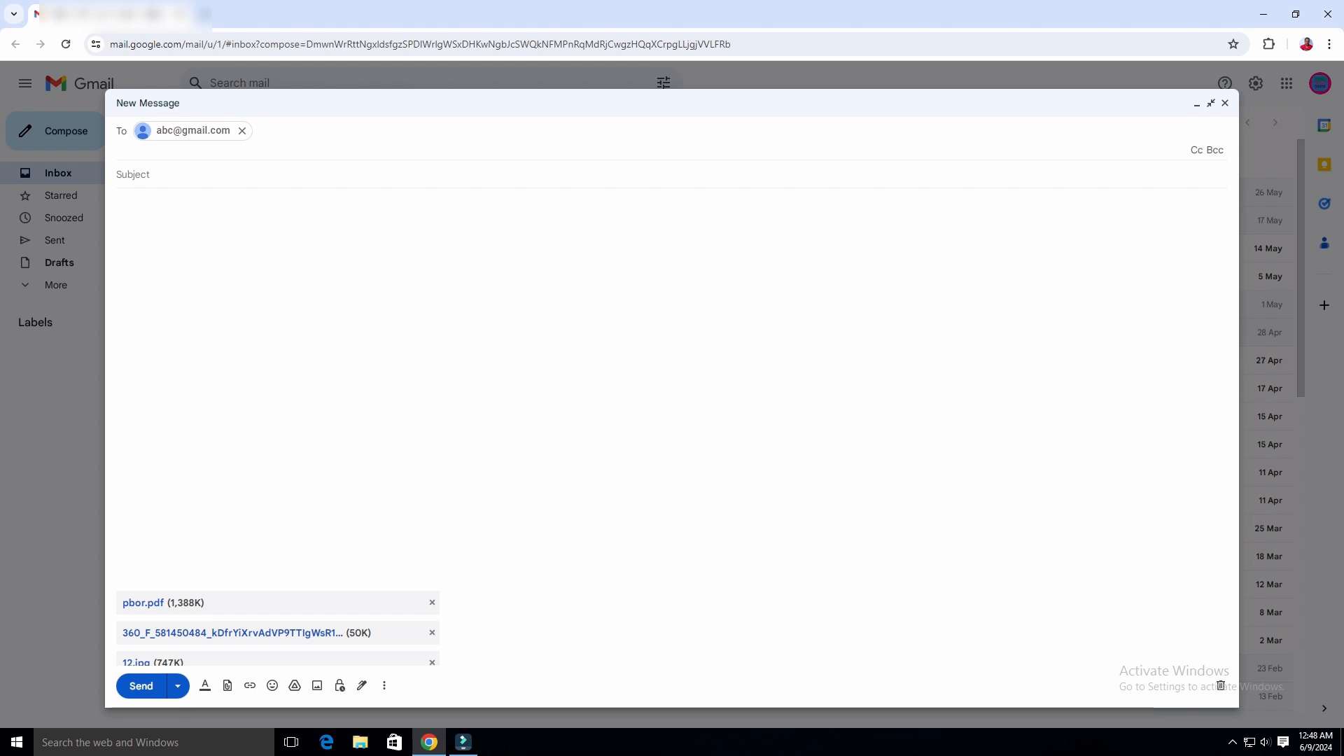
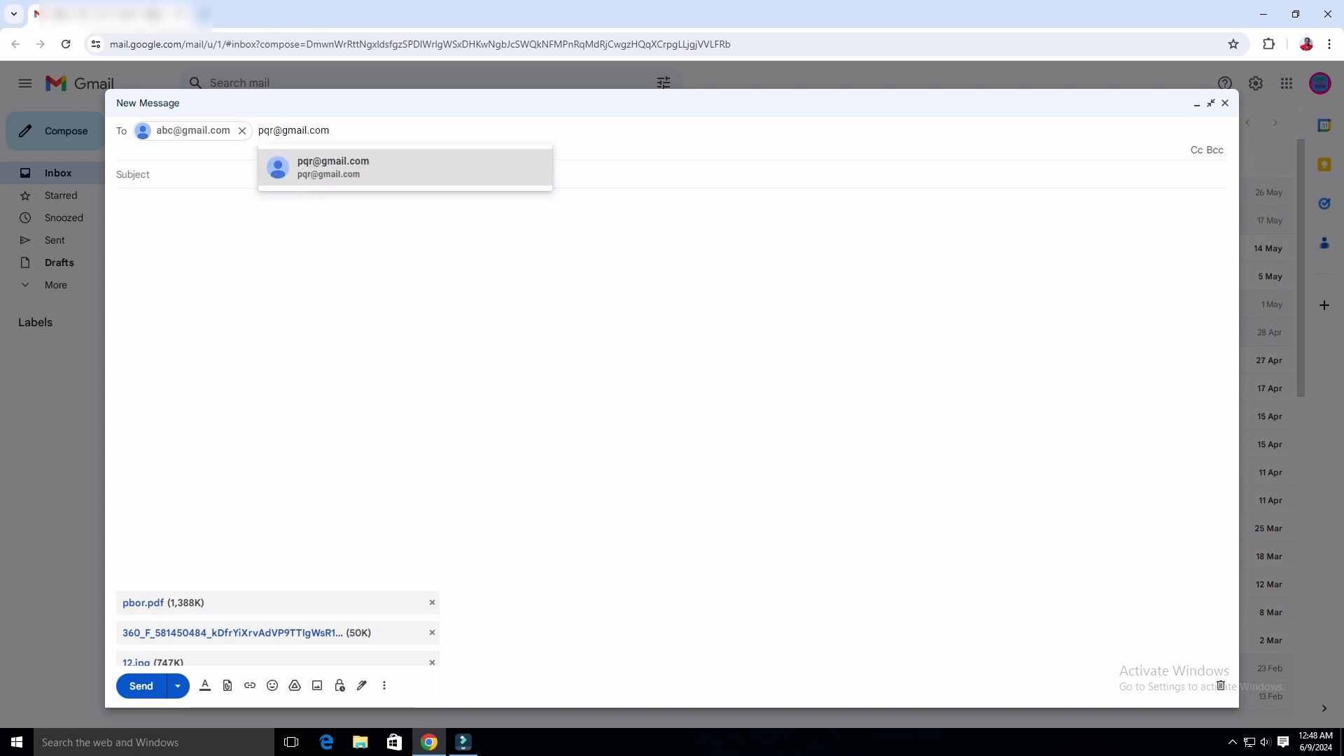
key(Return)
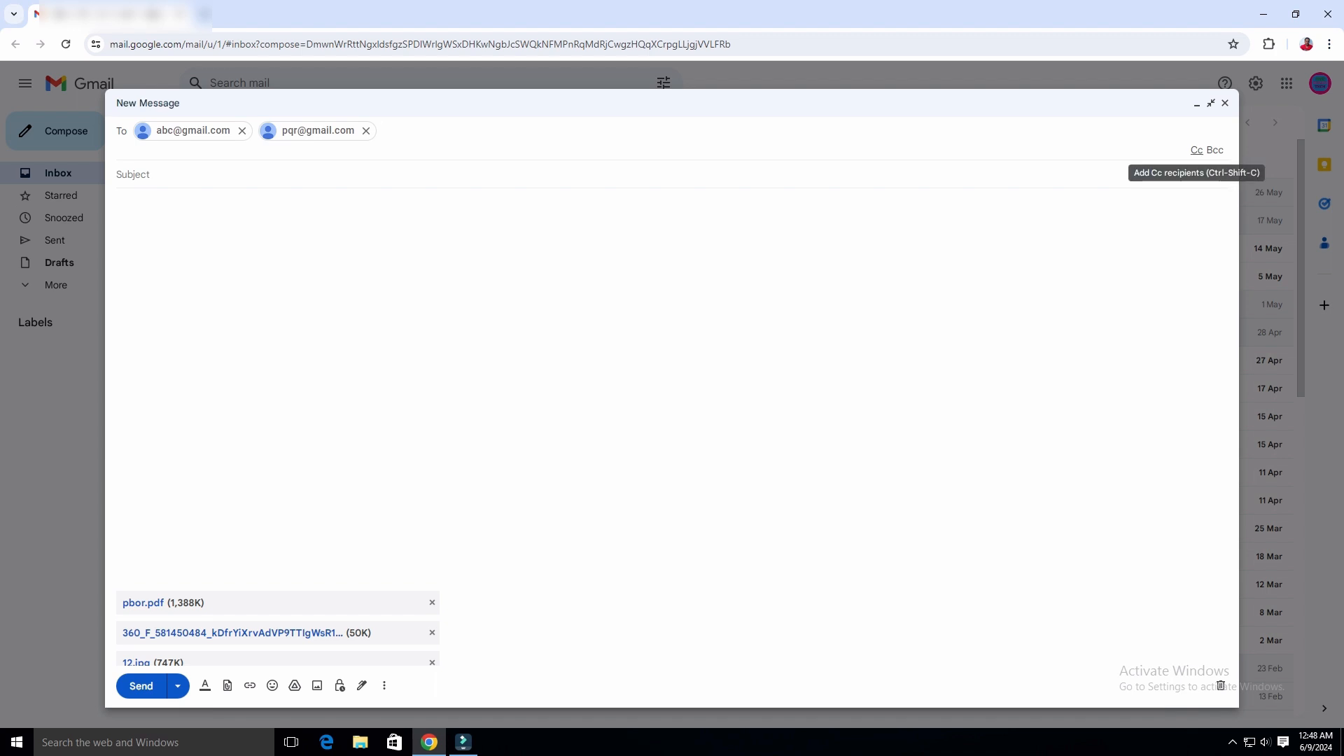
Add a Cc line holding one recipient's e-mail address.
click(1197, 150)
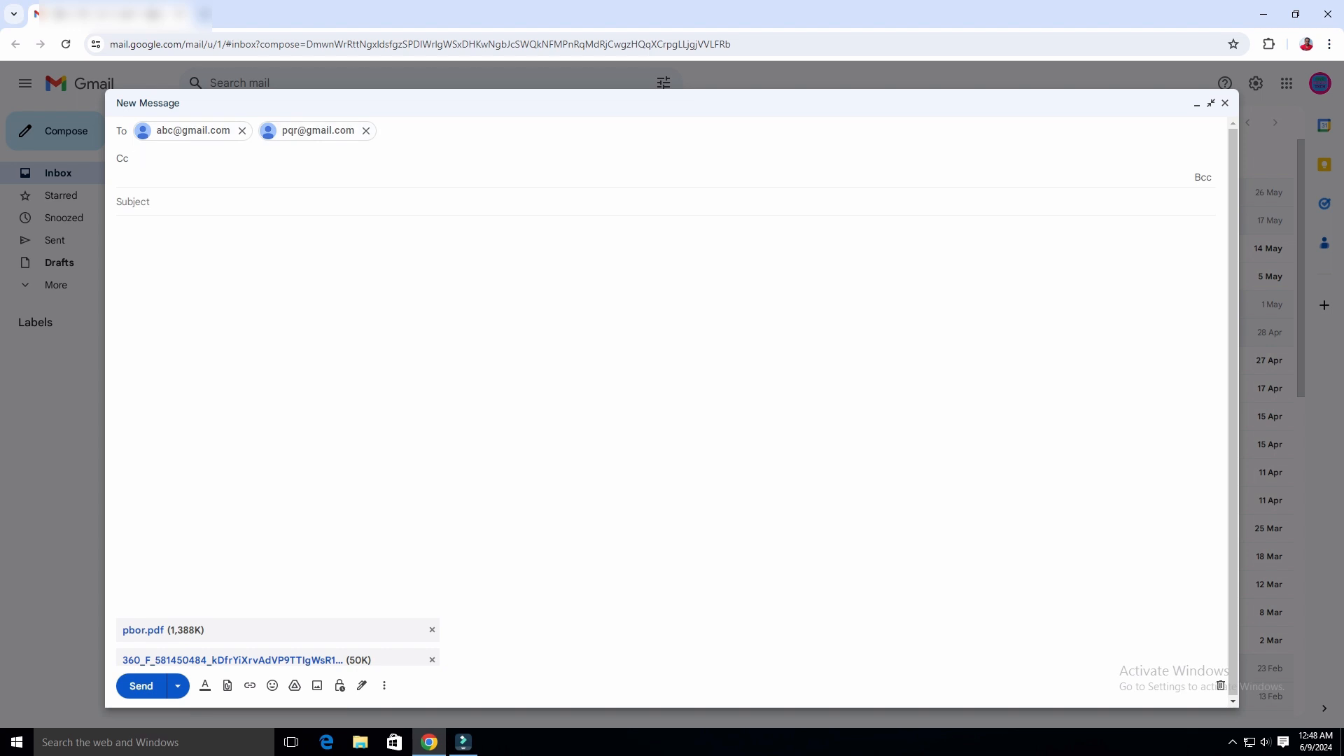
key(Return)
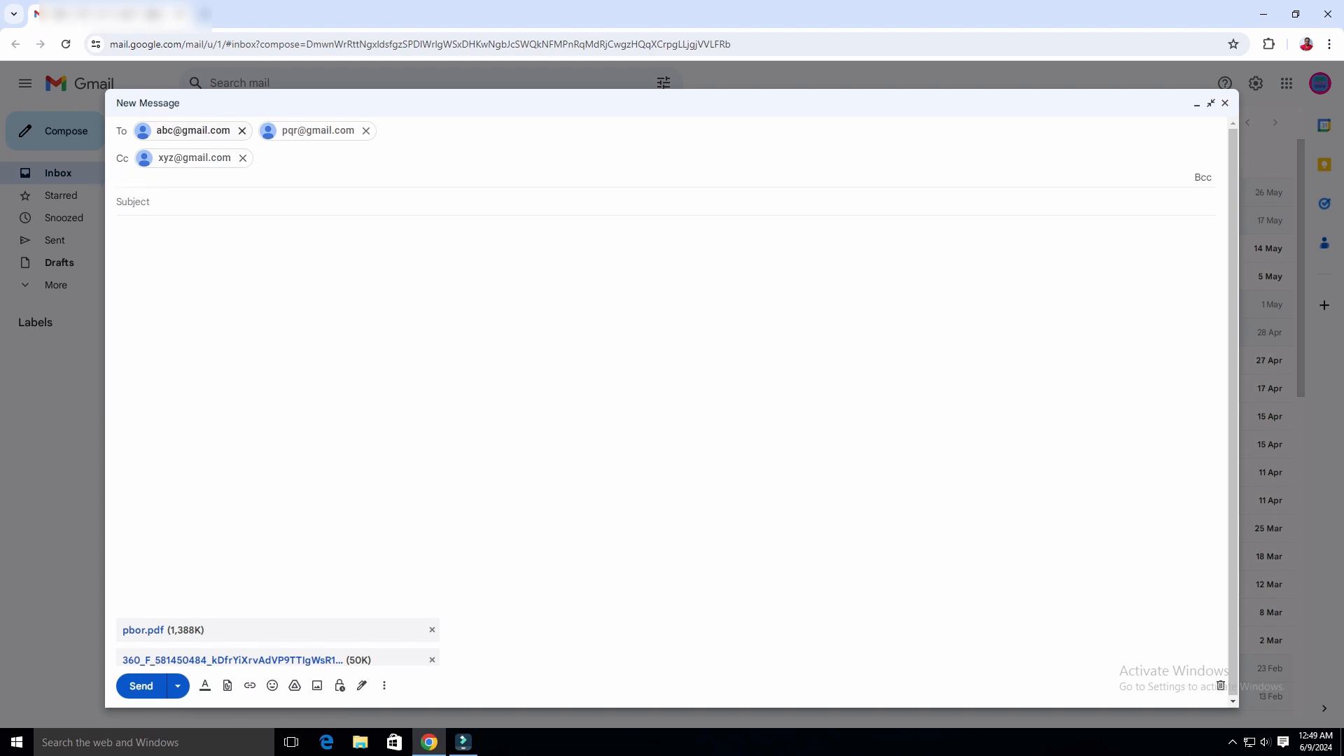
mouse_move(194, 131)
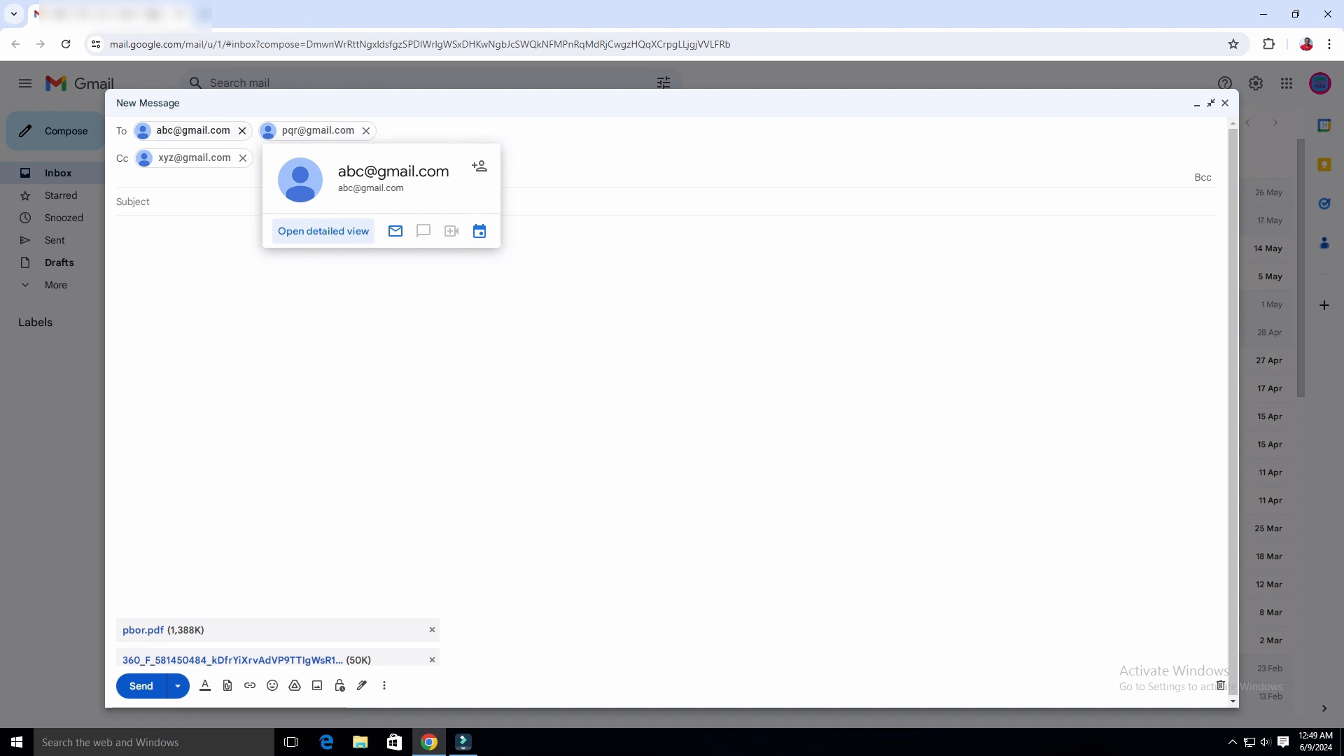
mouse_move(194, 158)
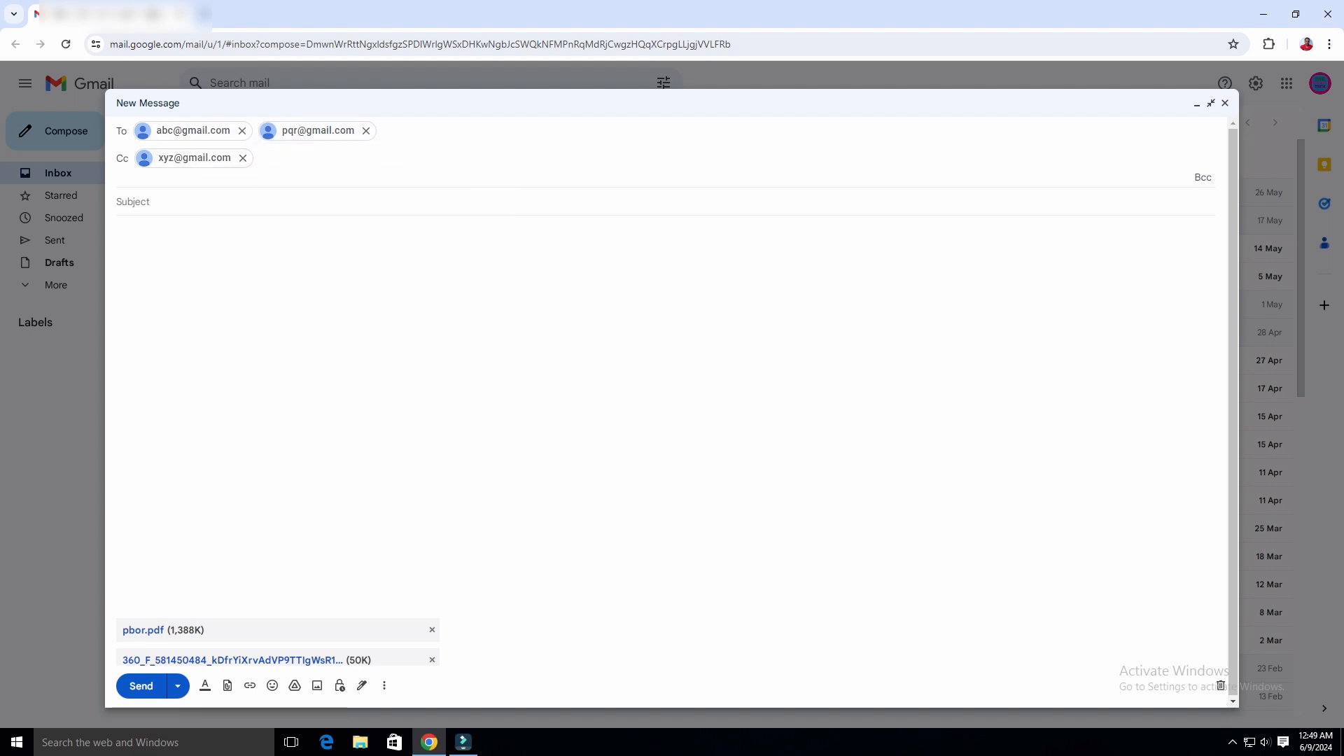
Add a Bcc line holding one recipient's e-mail address.
click(1202, 177)
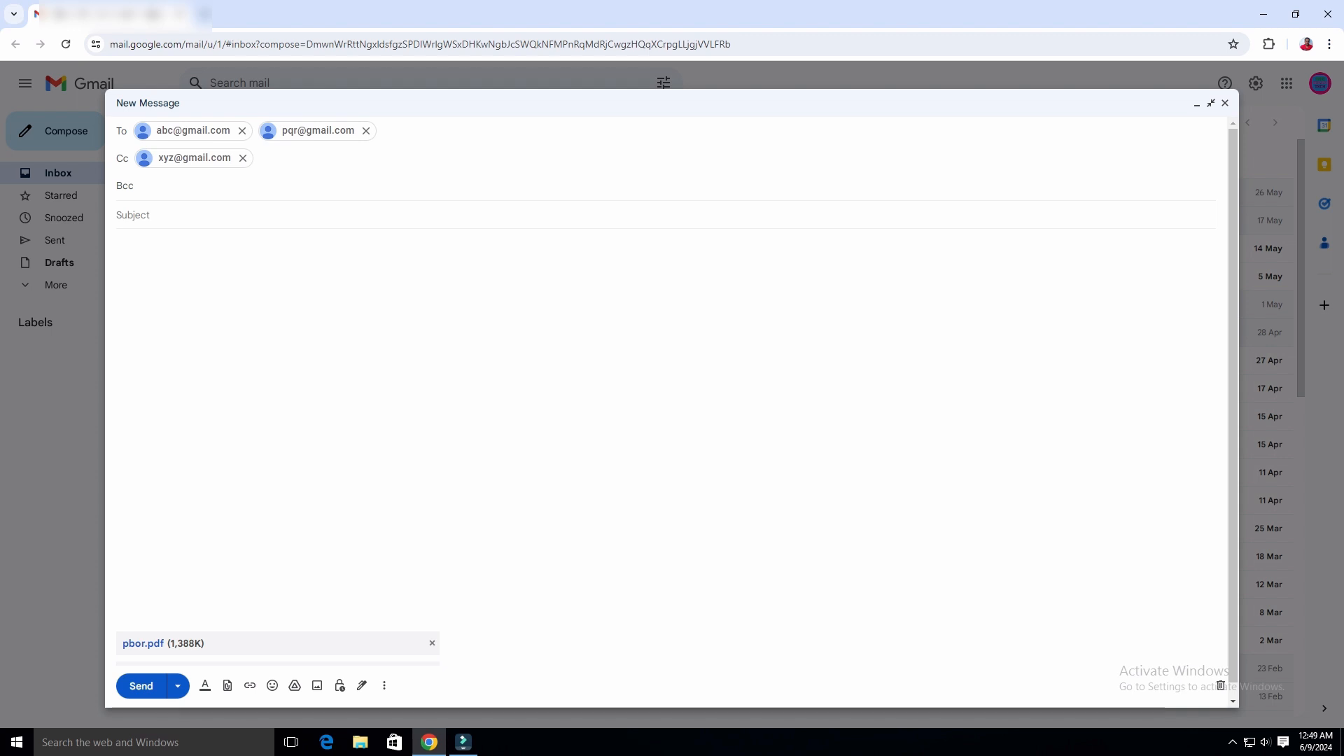
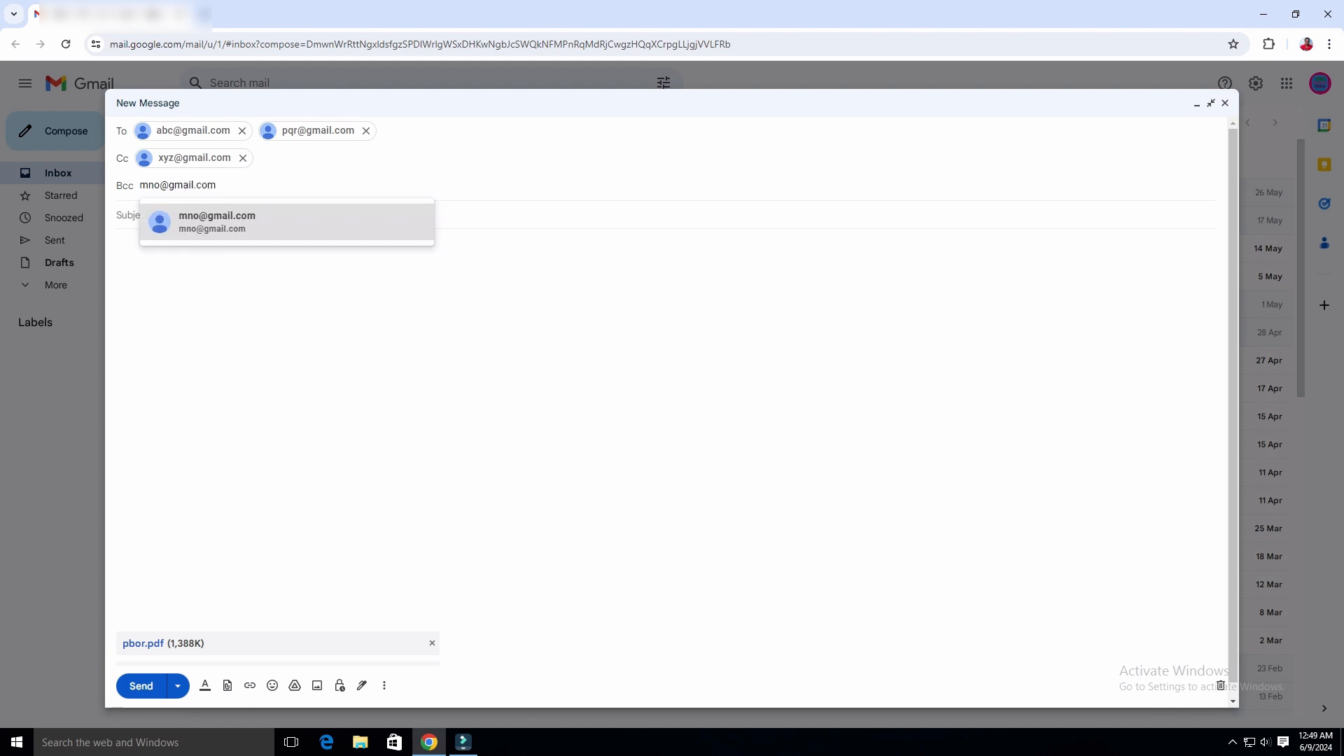
key(Return)
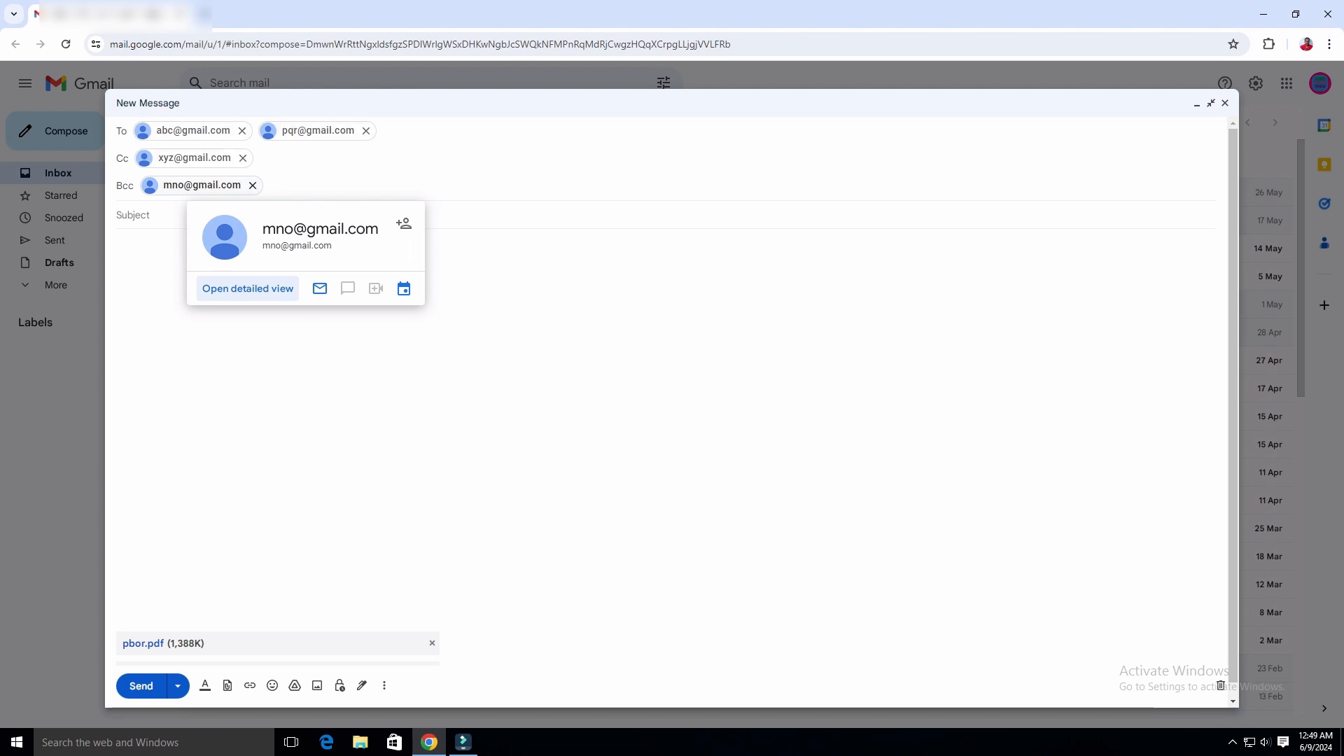
mouse_move(318, 130)
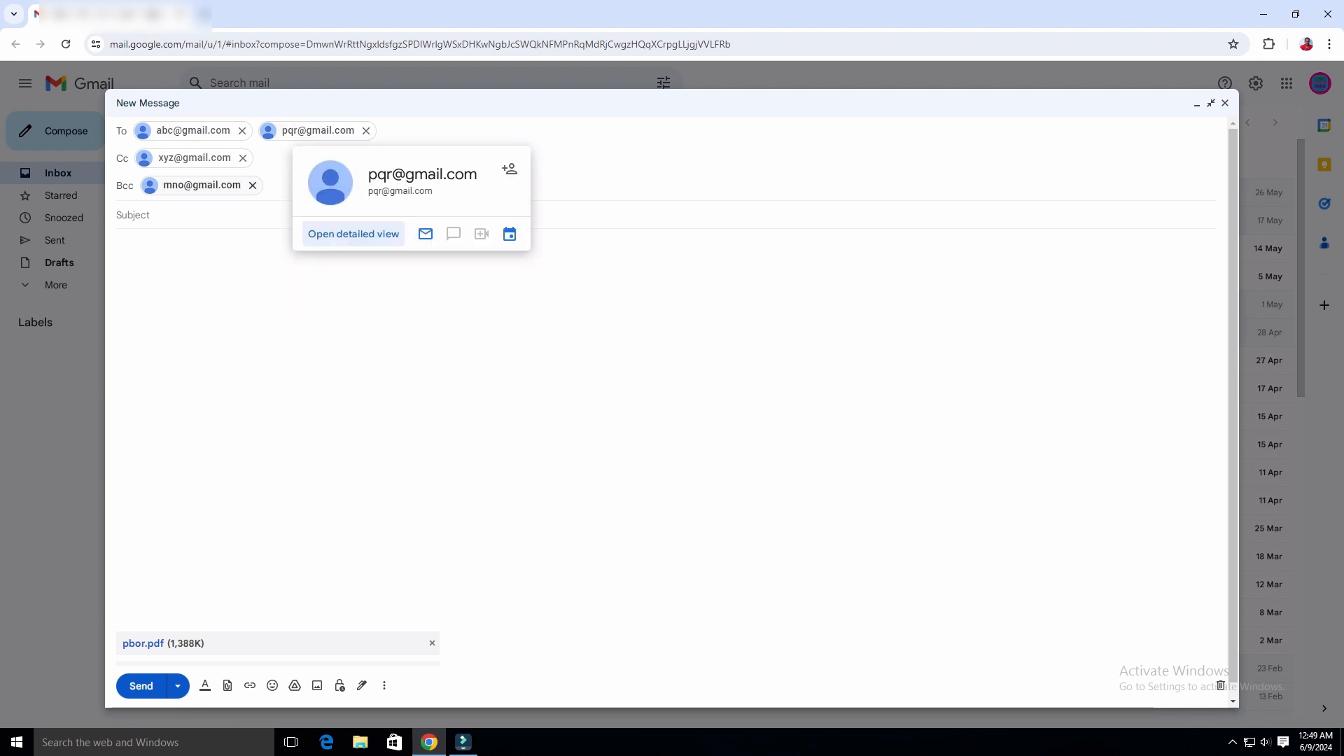
mouse_move(238, 186)
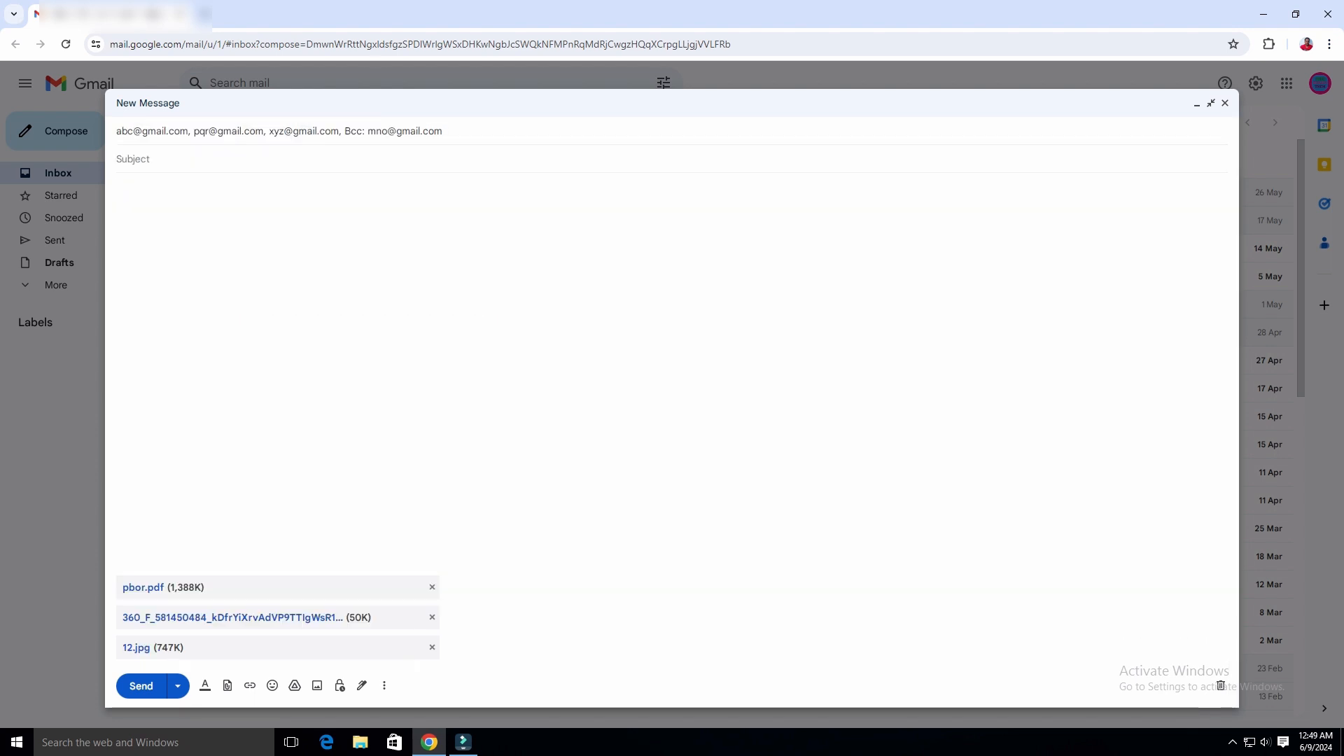
Set the subject to 'Application' and begin the body with 'Dear Sir/Madam'.
click(404, 132)
text(A)
text(pp)
text(lica)
text(tio)
text(n)
text(D)
text(ear S)
text(ir)
text(/Mada)
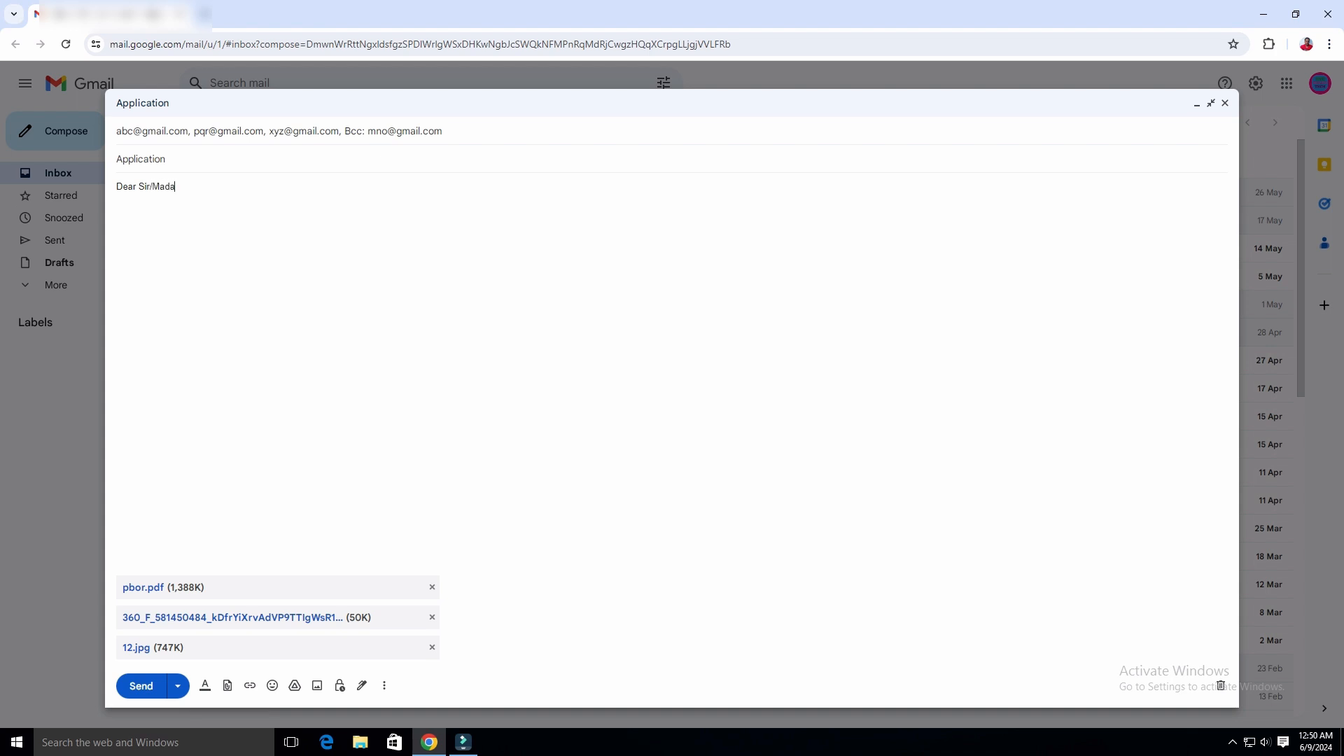
text(m)
Add the line 'Please Find these attachments' and a closing 'Thank you' via Smart Compose.
text(Ple)
text(ase Fi)
text(nd thes)
text(e attac)
text(hments)
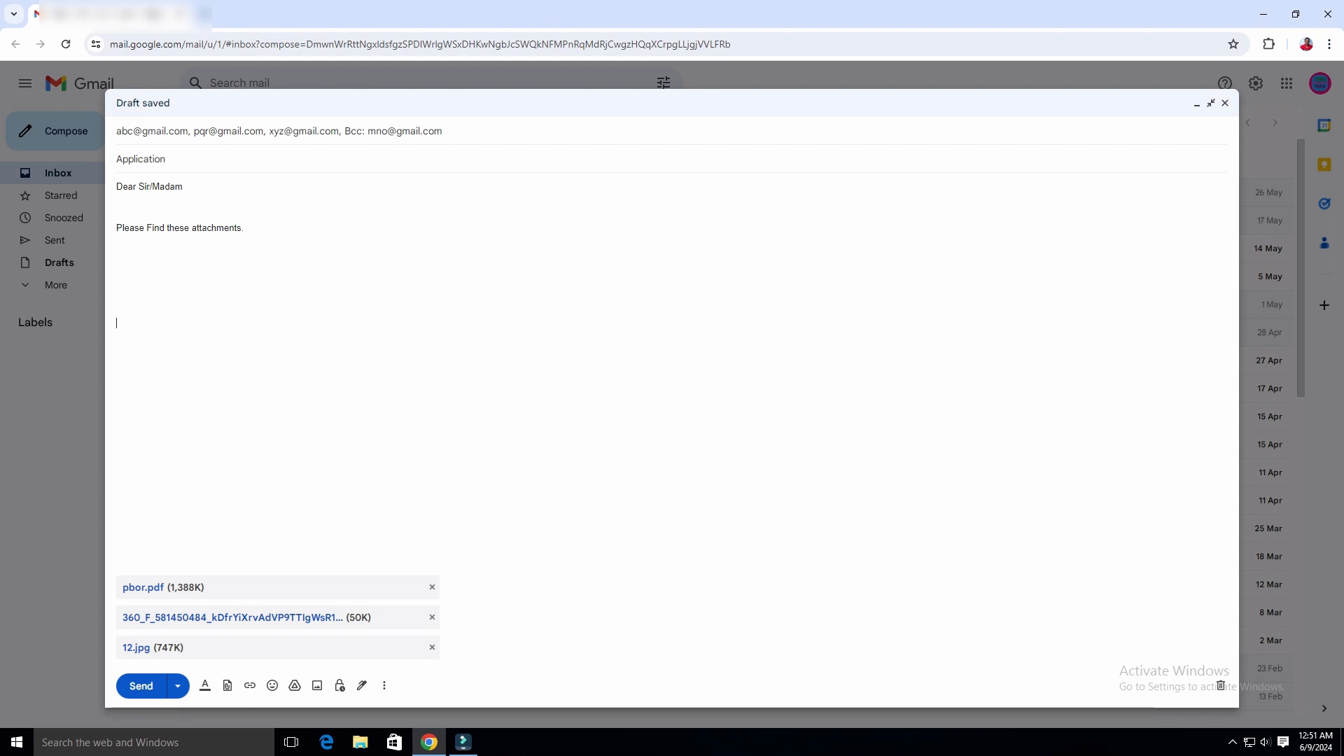
text(Than)
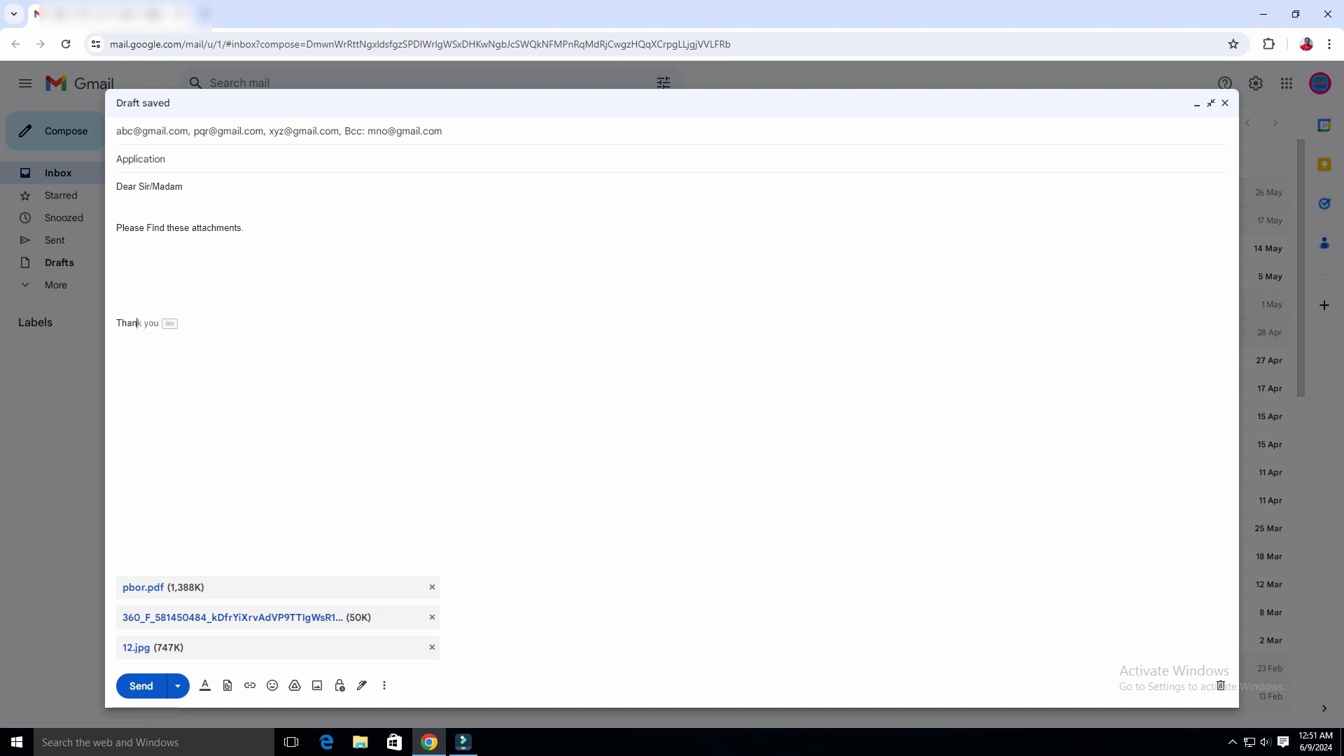
key(Tab)
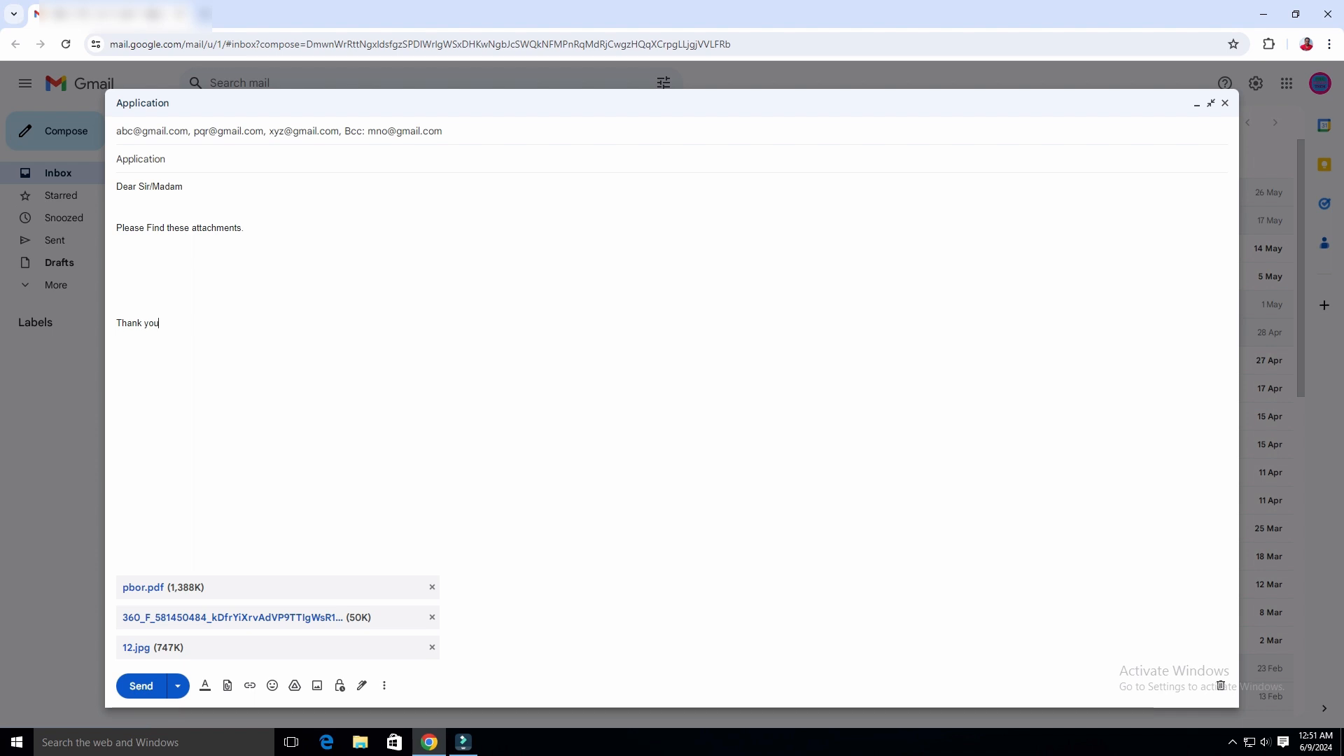
Set the closing 'Thank you' to the Large font size.
click(206, 685)
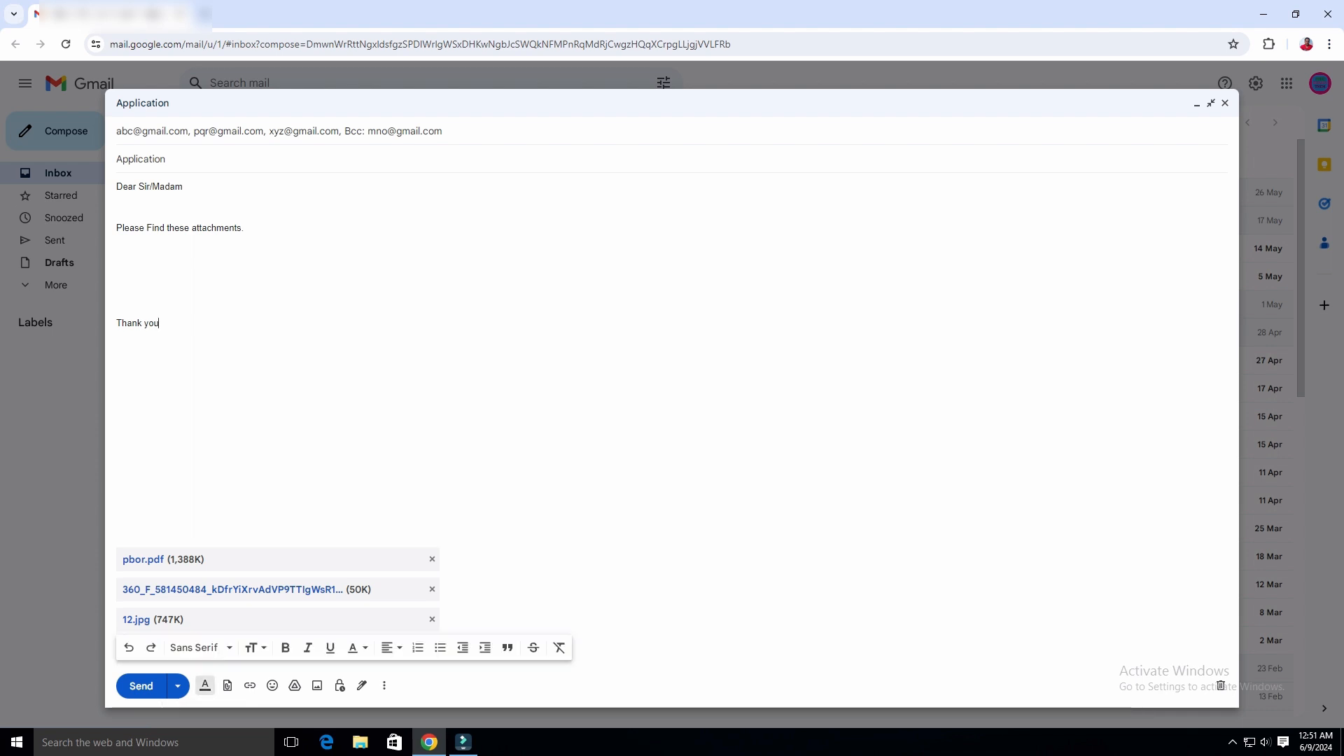
click(255, 648)
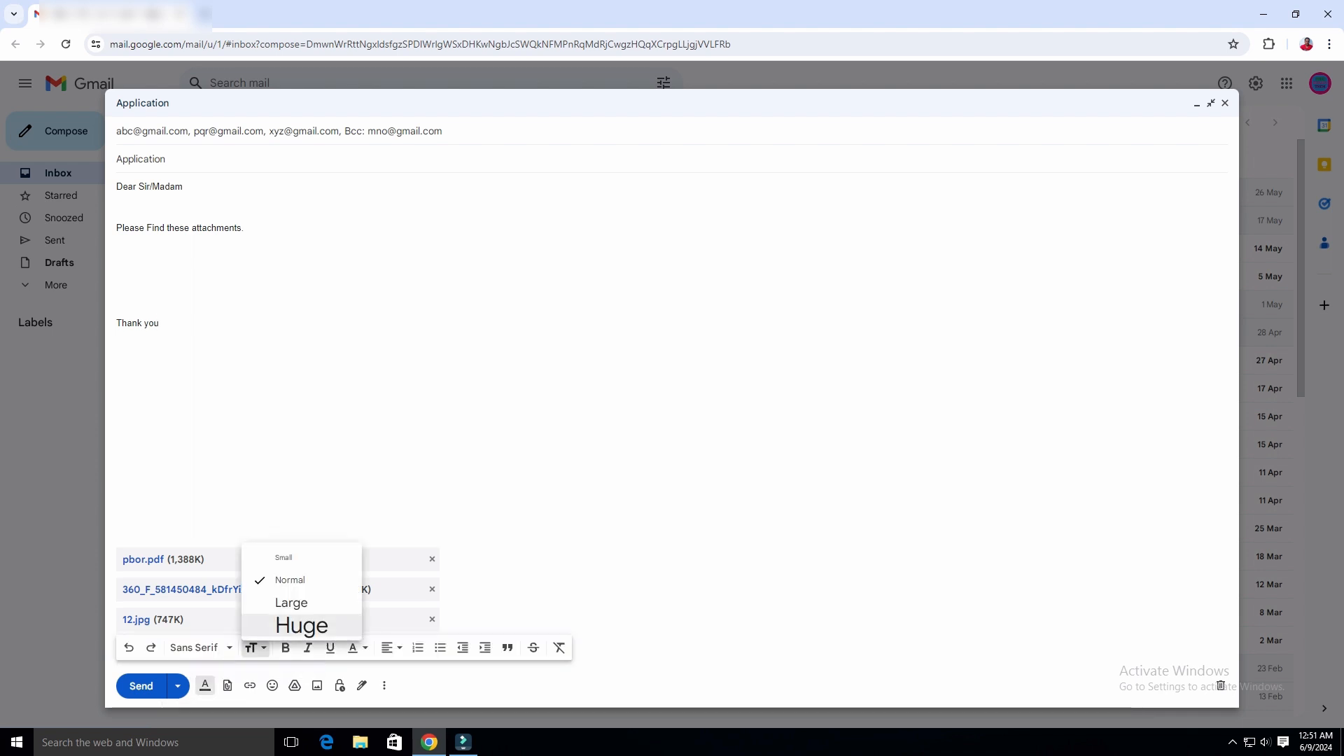
click(291, 602)
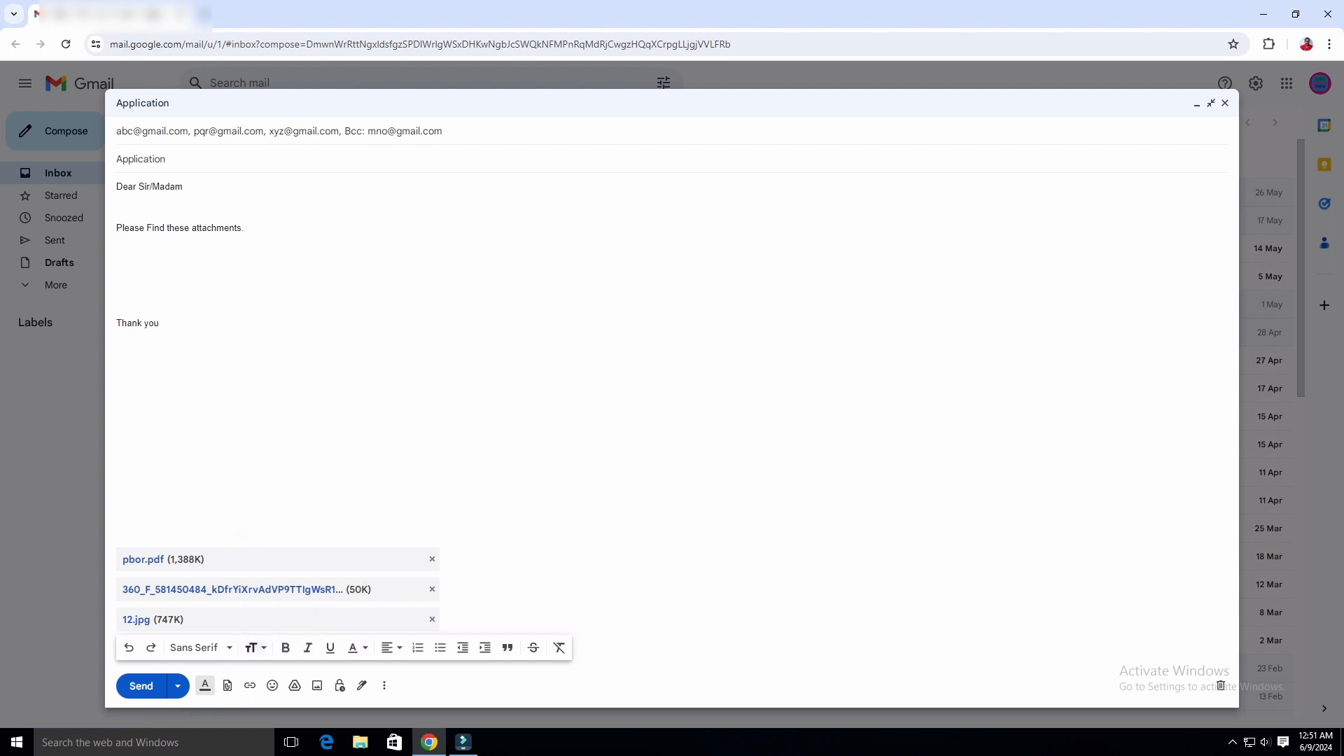
click(254, 648)
drag(159, 323, 116, 322)
click(255, 647)
click(291, 602)
click(117, 356)
drag(176, 327, 116, 327)
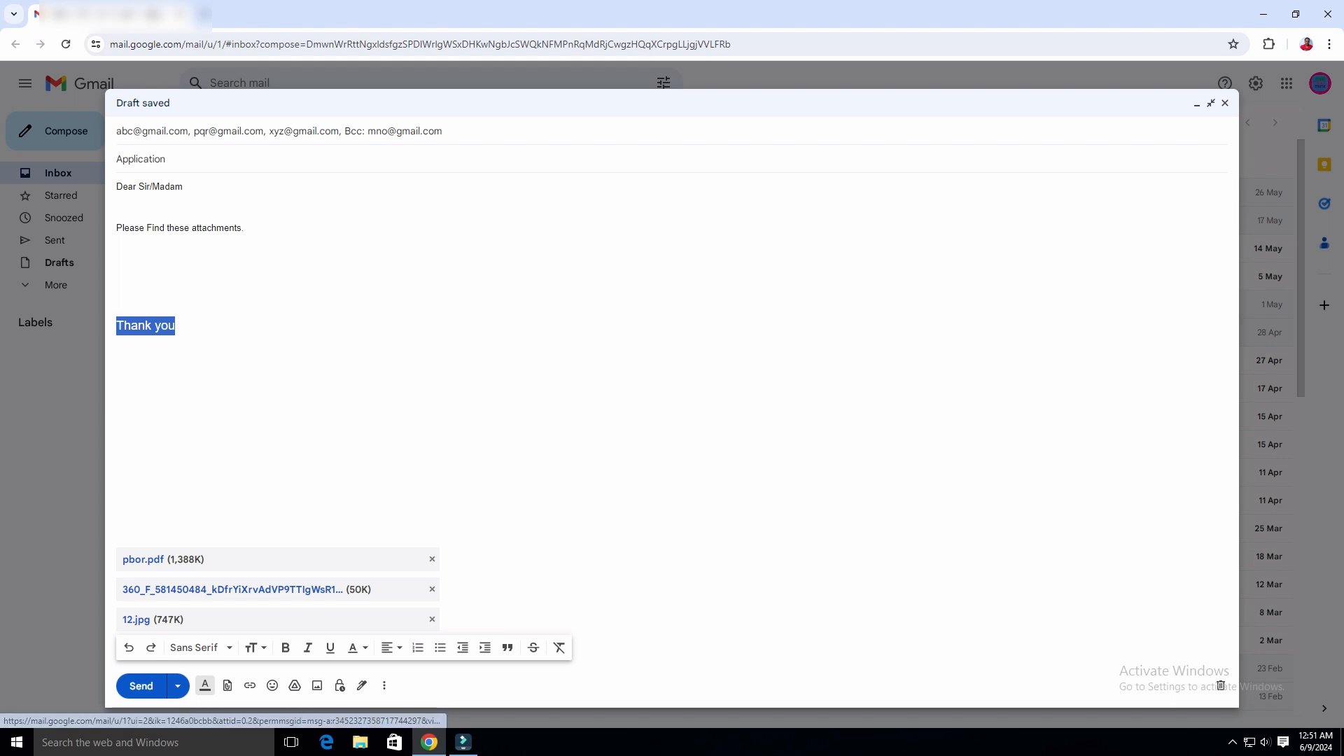
Make 'Thank you' bold, trying then removing italic and underline.
click(285, 647)
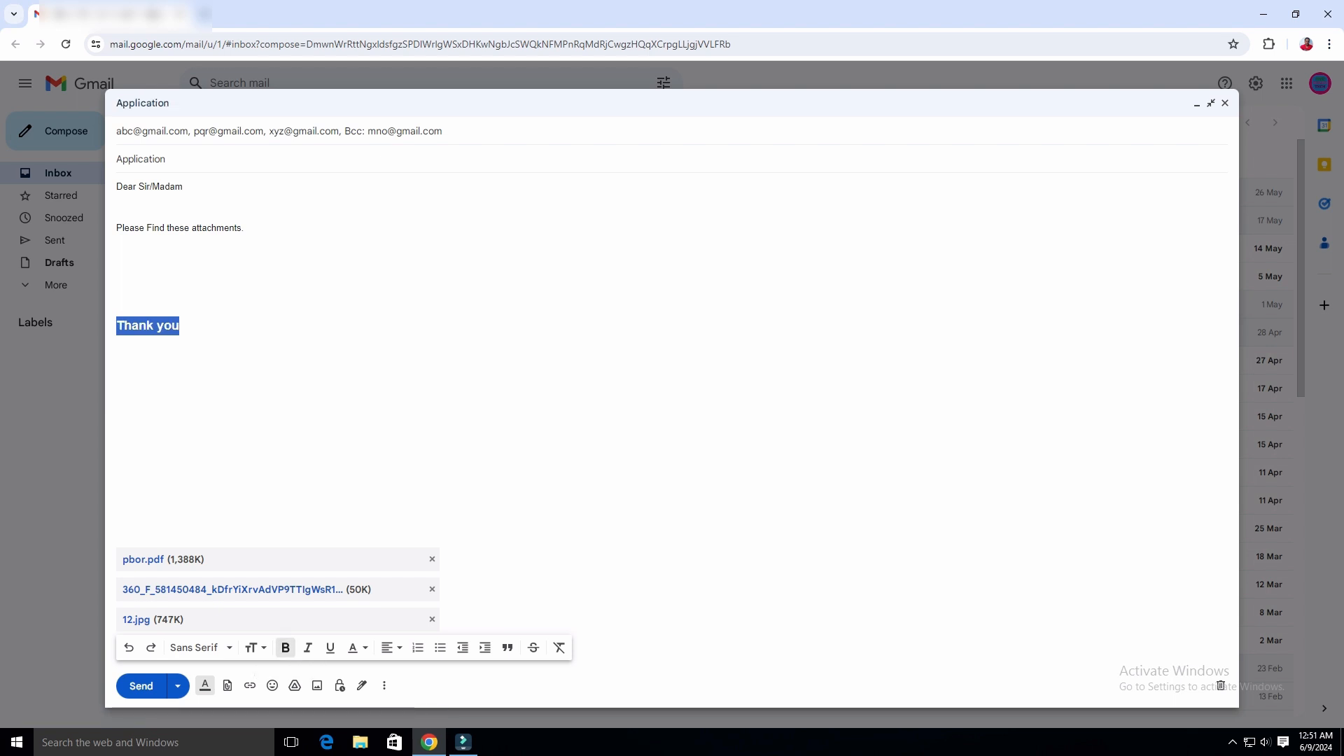
click(117, 356)
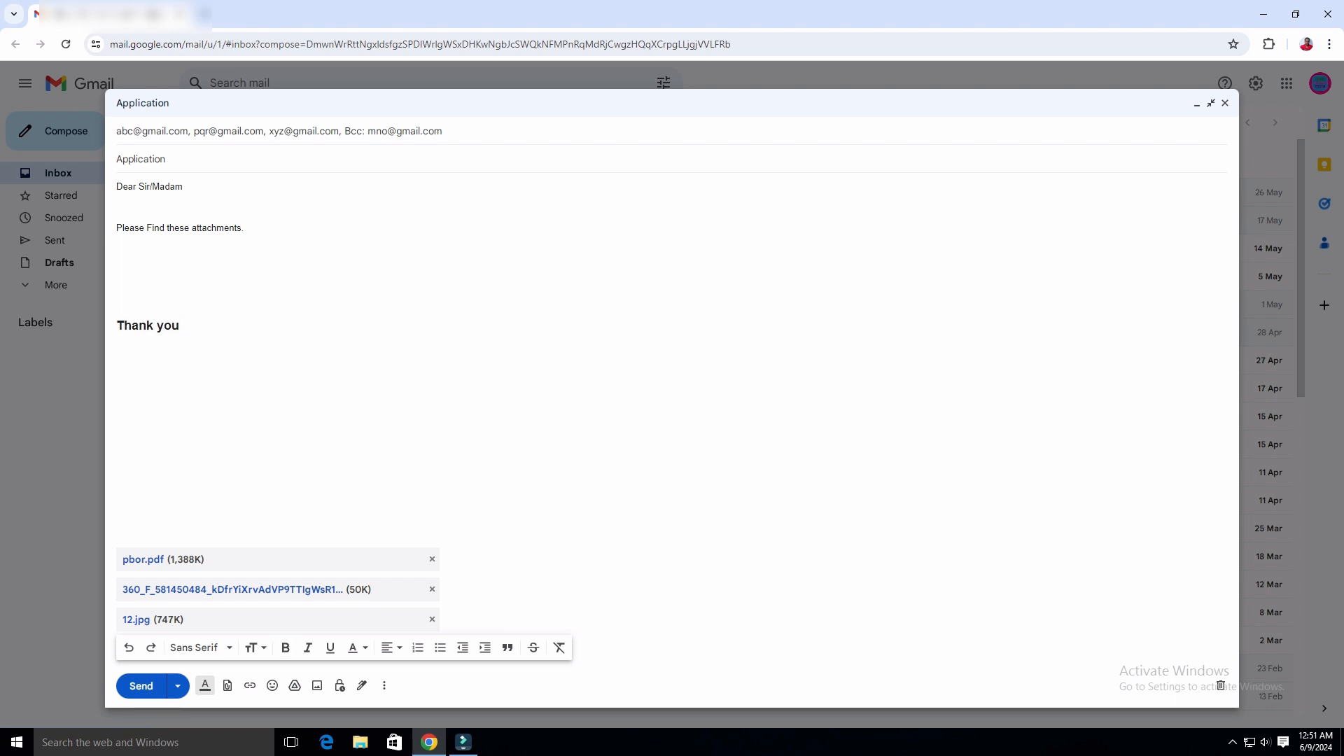
drag(180, 326, 117, 326)
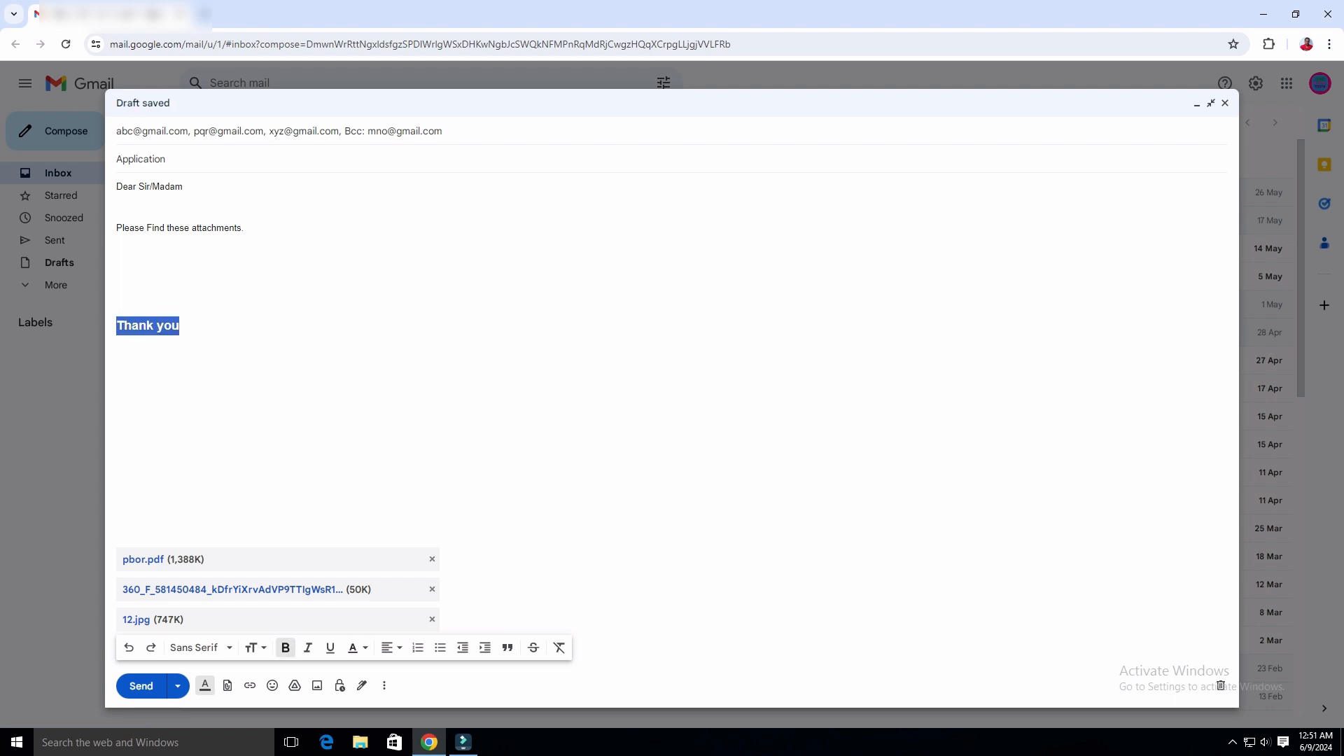
click(308, 647)
click(307, 647)
click(330, 647)
click(330, 648)
Colour the 'Thank you' text blue and give it a green background highlight.
click(358, 647)
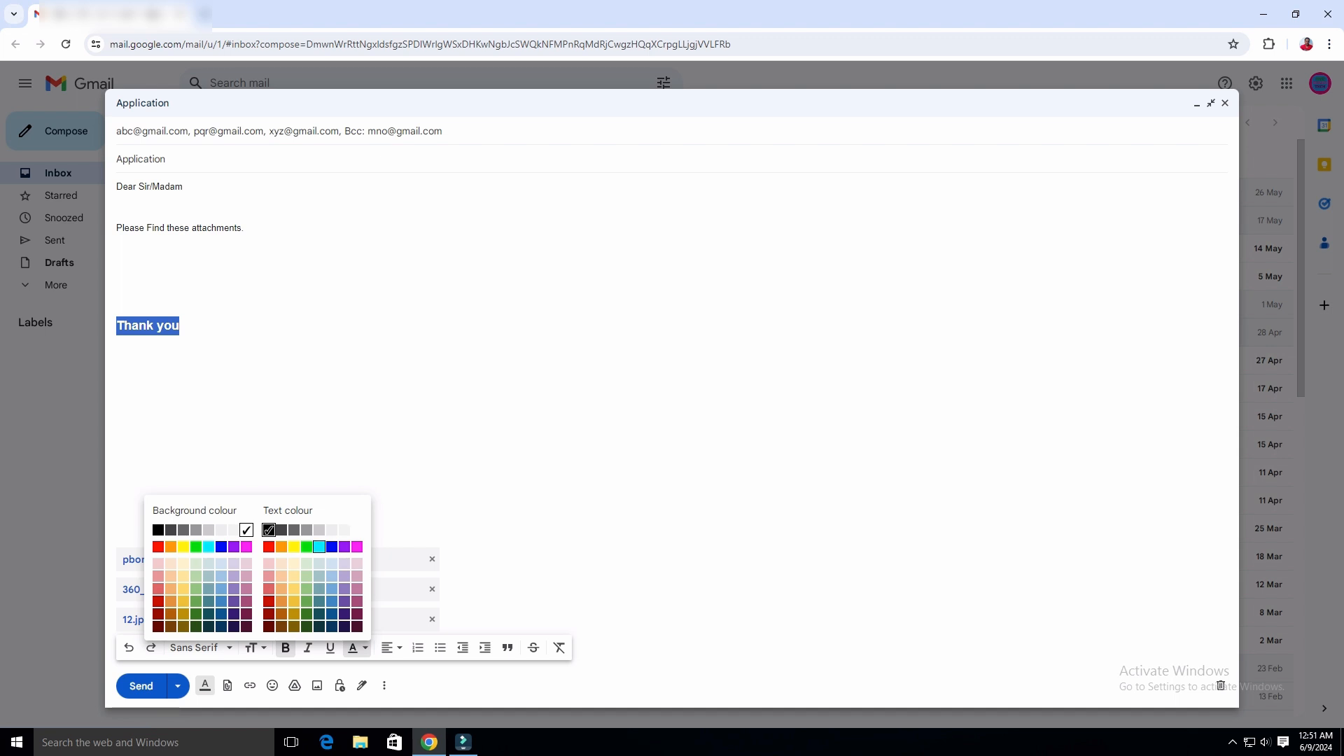
click(331, 546)
click(118, 384)
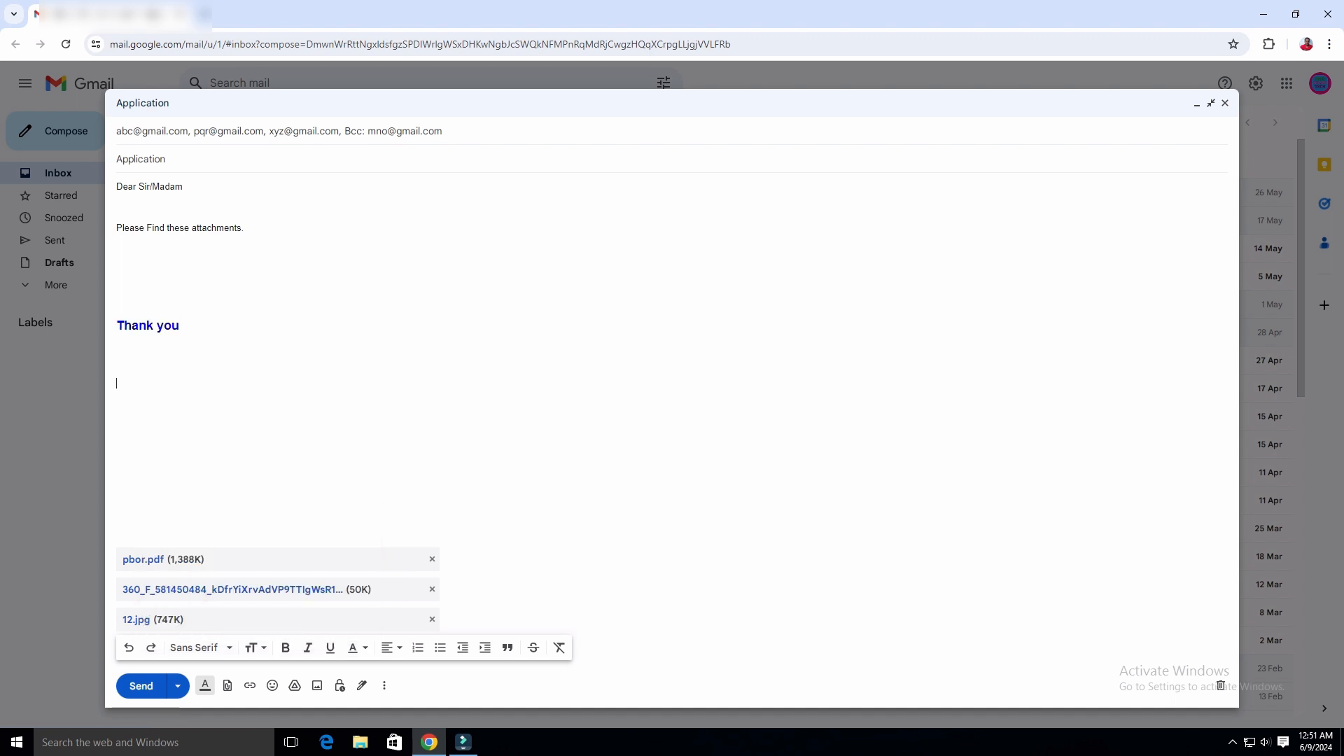
drag(180, 326, 116, 325)
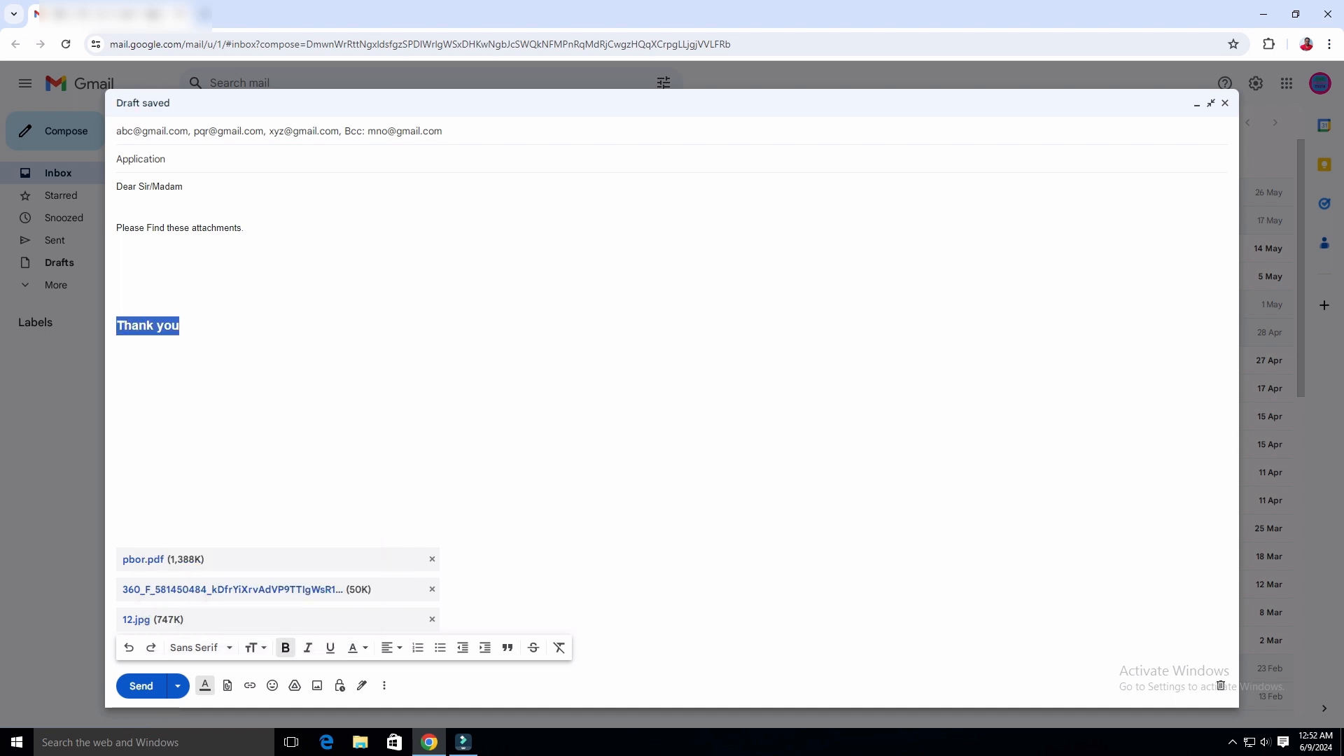
click(357, 648)
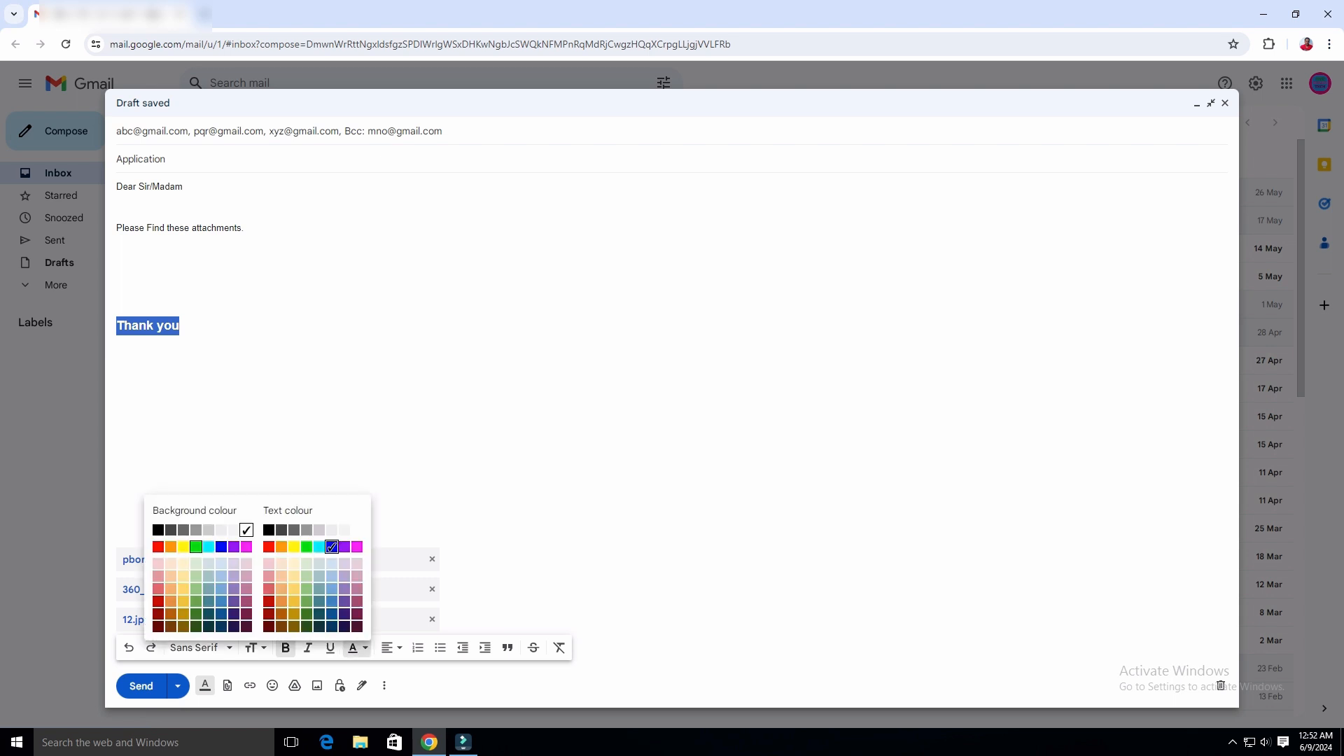
click(196, 546)
click(118, 342)
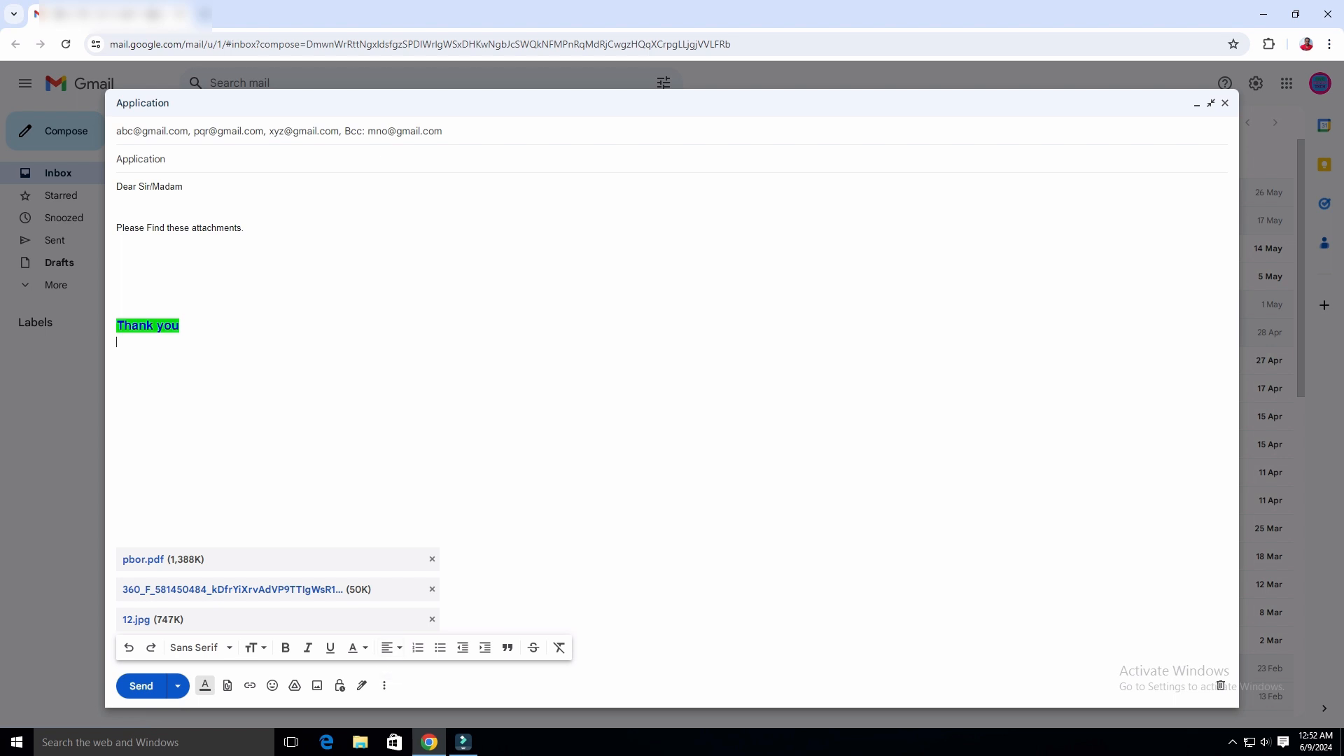
drag(244, 228, 116, 229)
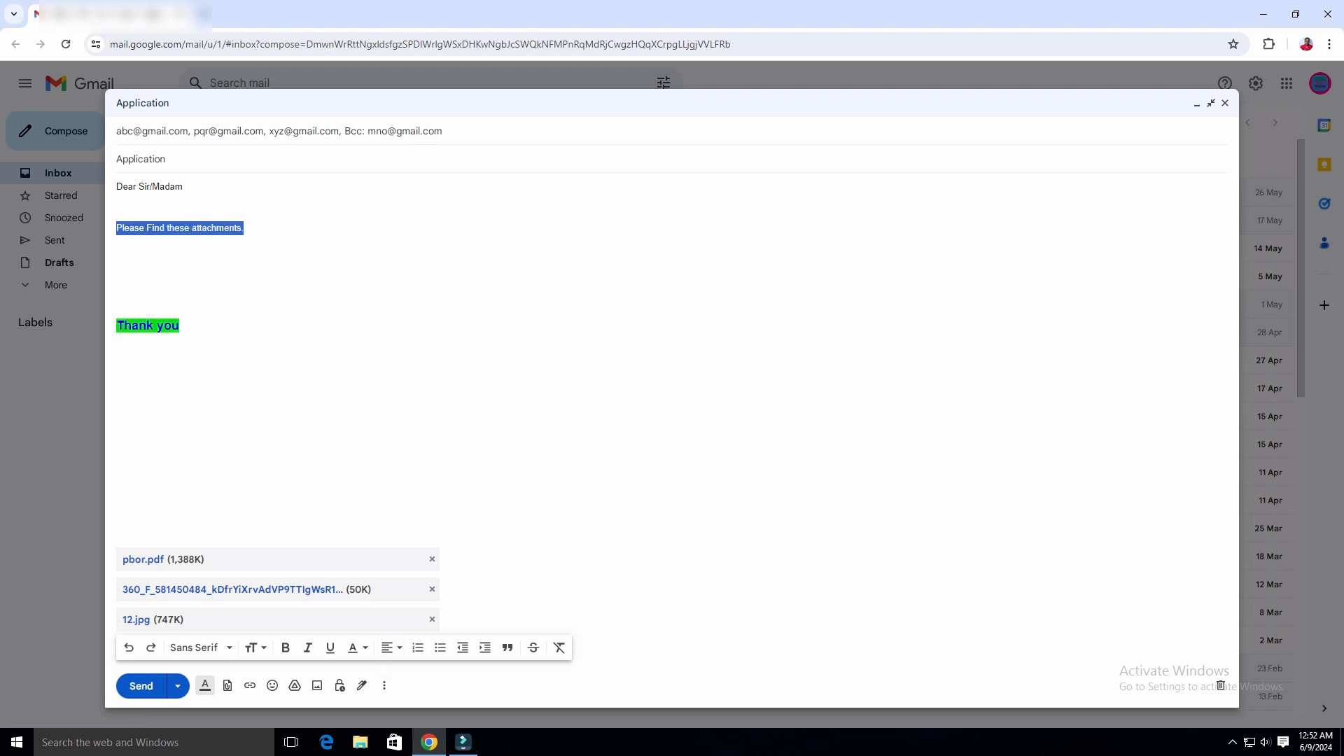
click(388, 647)
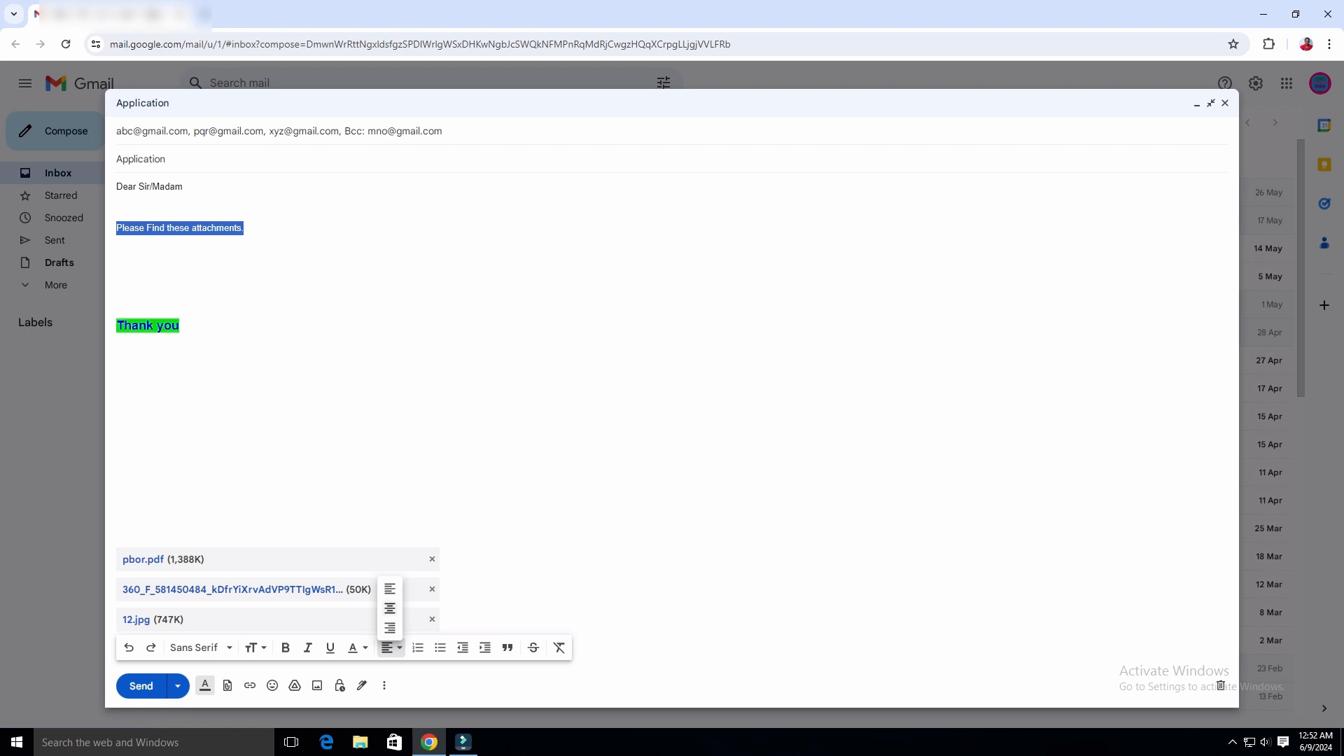
click(390, 608)
click(388, 648)
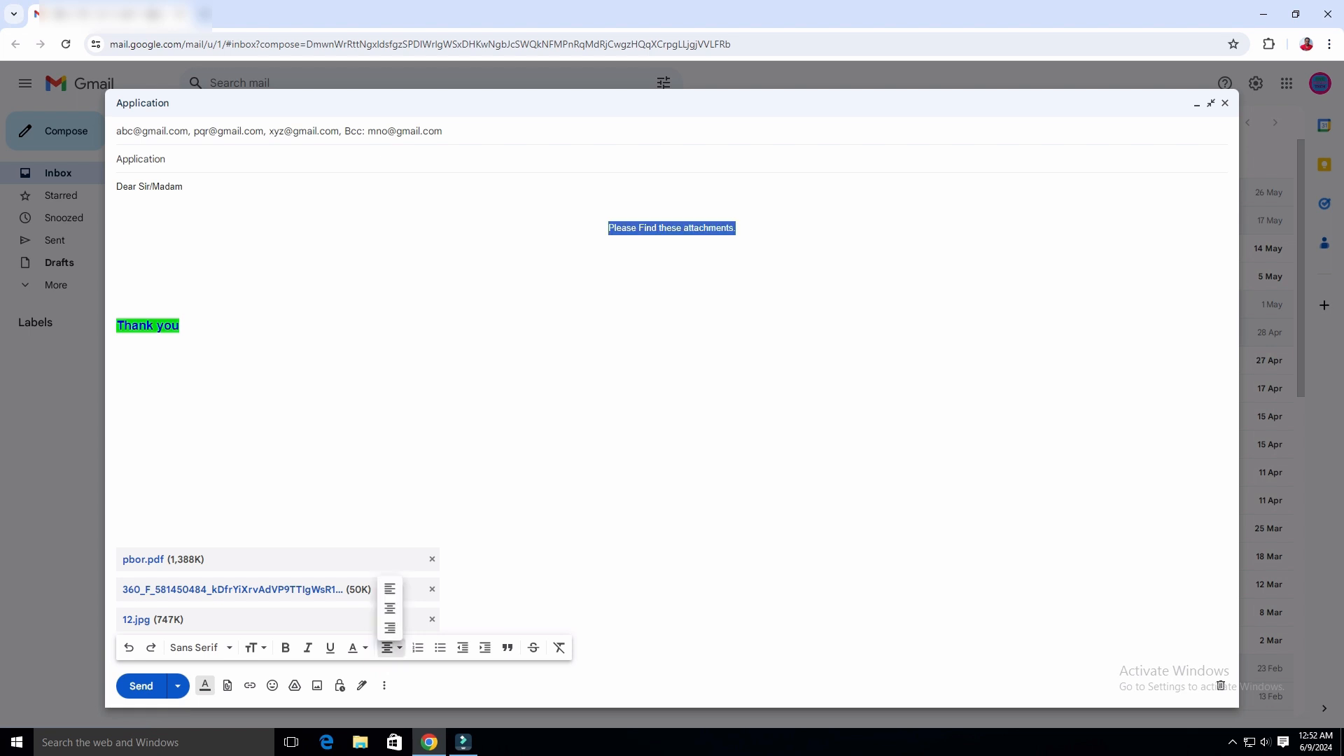
click(390, 586)
click(388, 647)
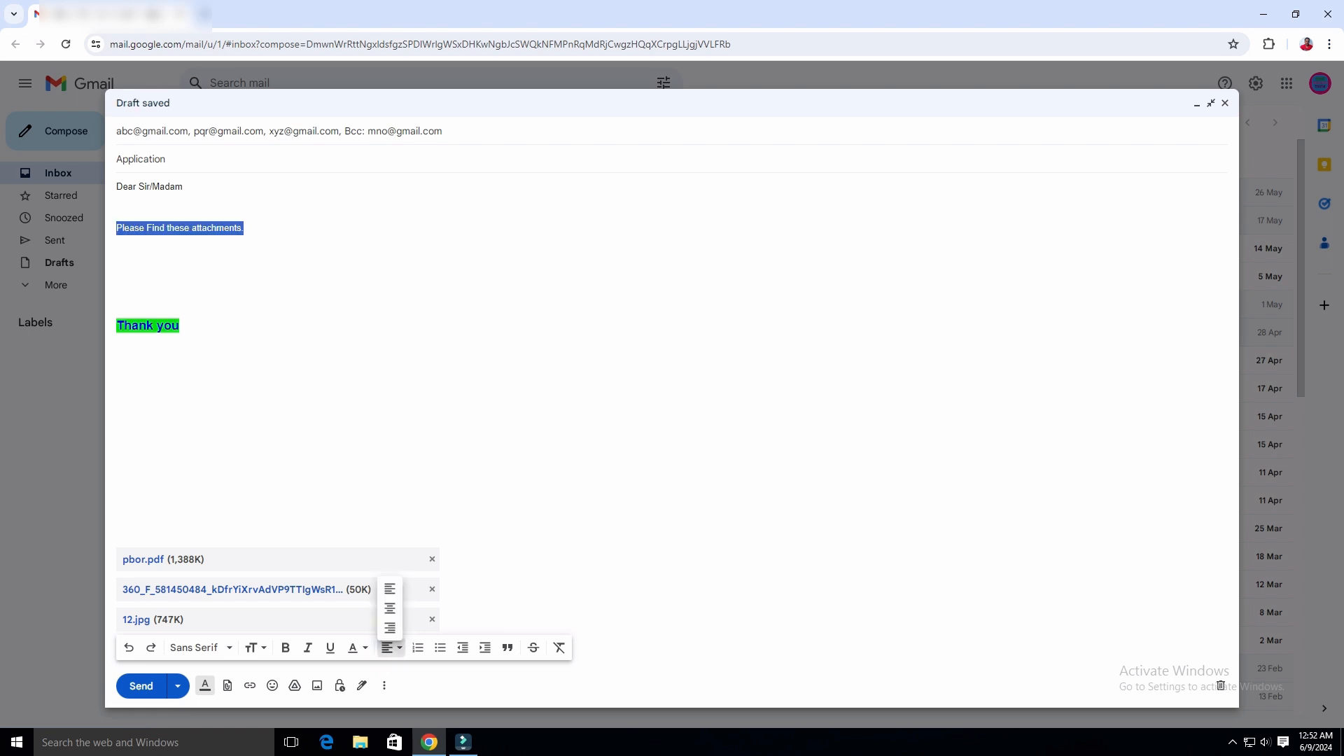
click(389, 629)
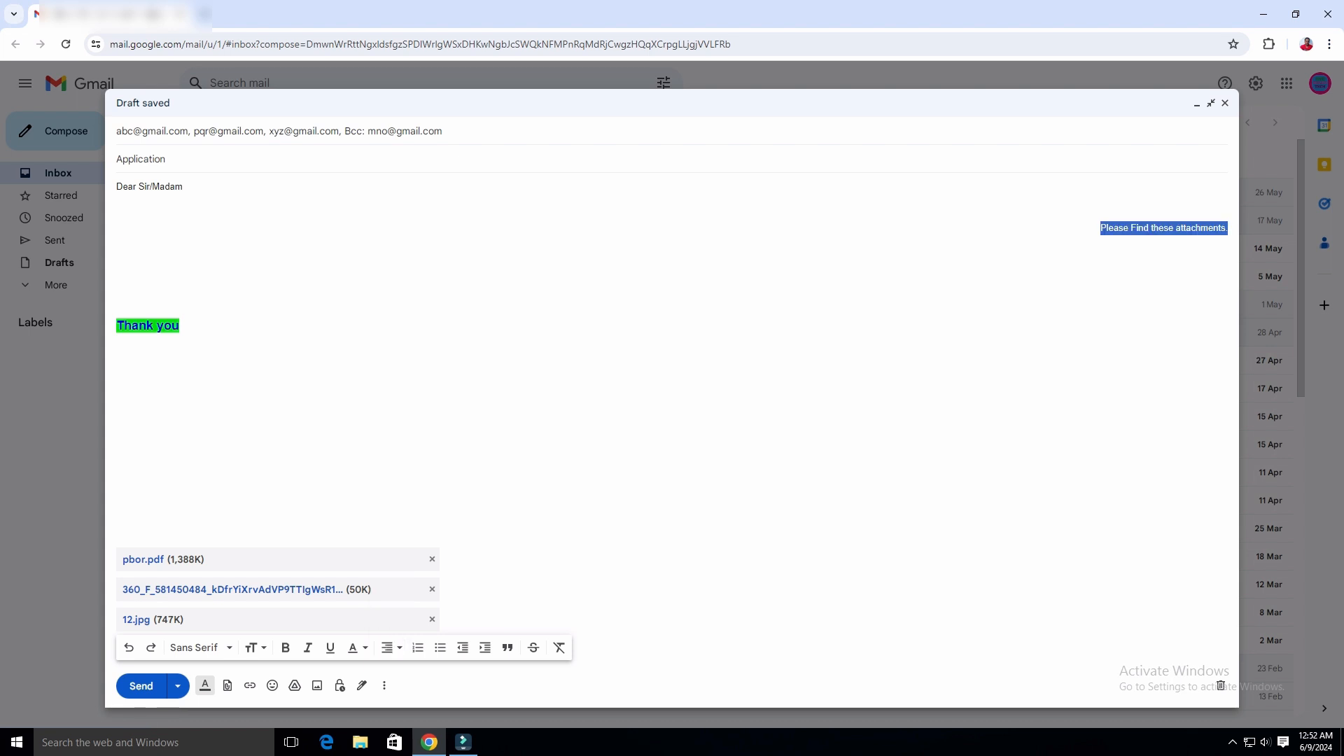
click(389, 647)
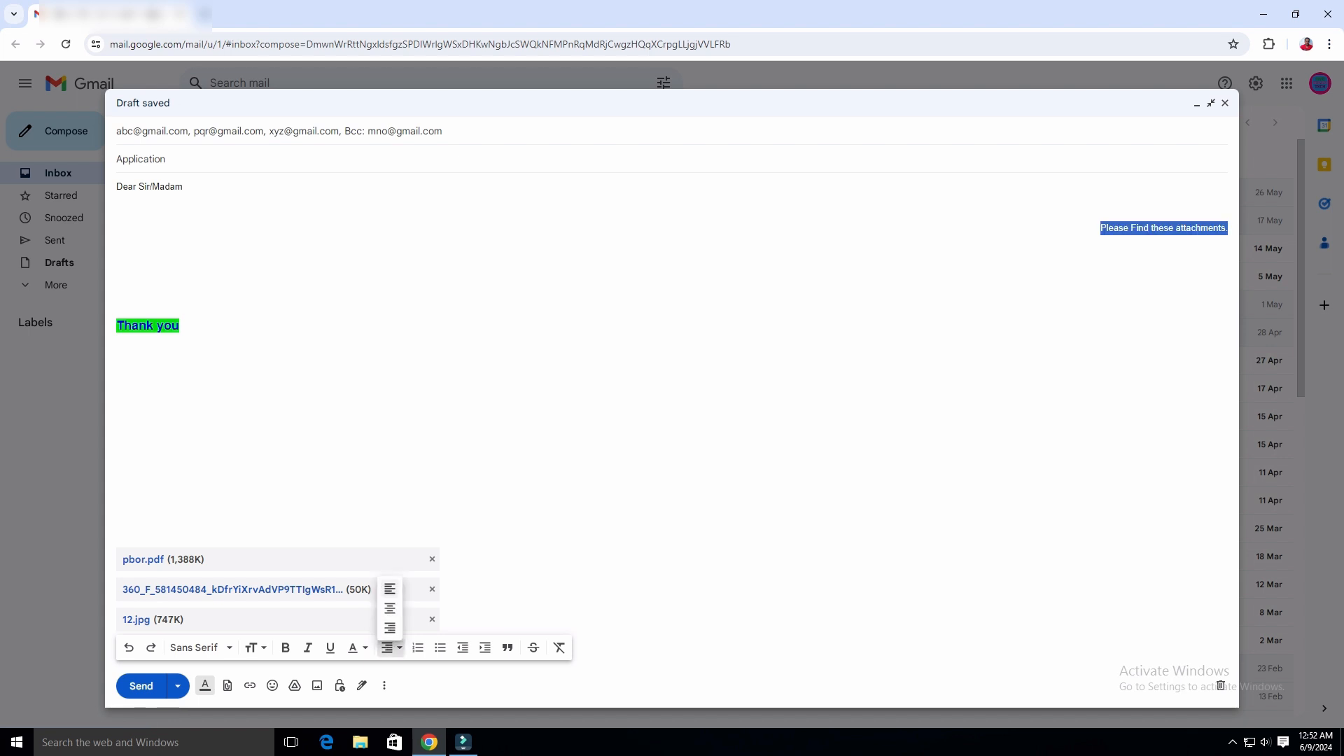
click(389, 586)
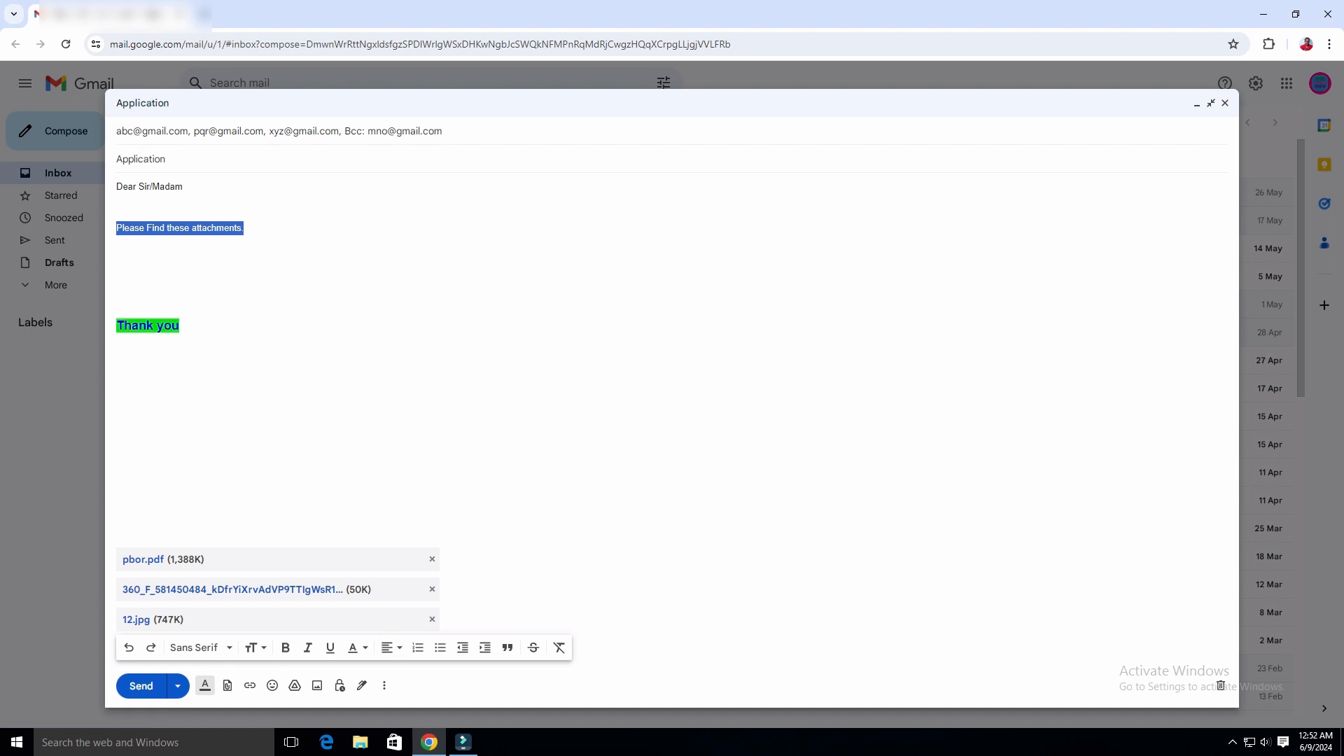
click(116, 411)
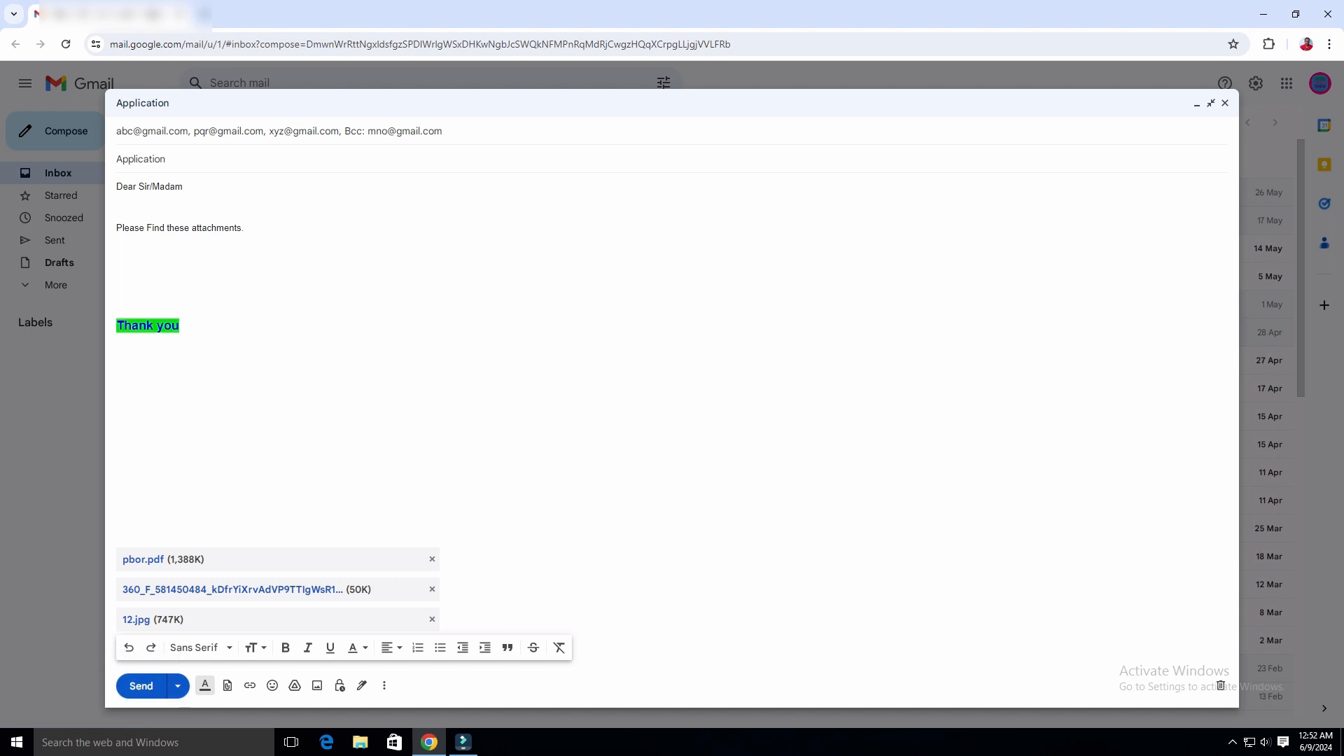
Expand the recipients into separate To, Cc and Bcc rows and hide the formatting toolbar.
click(405, 132)
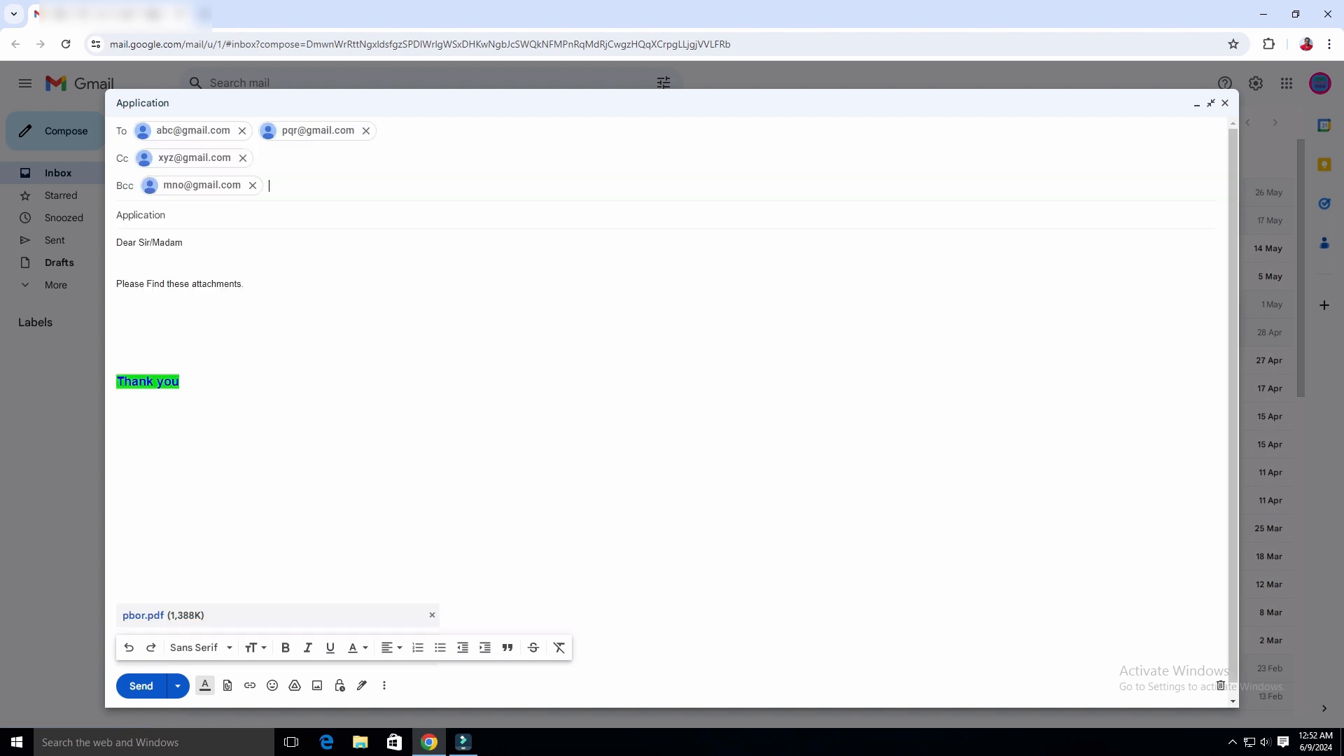
click(117, 311)
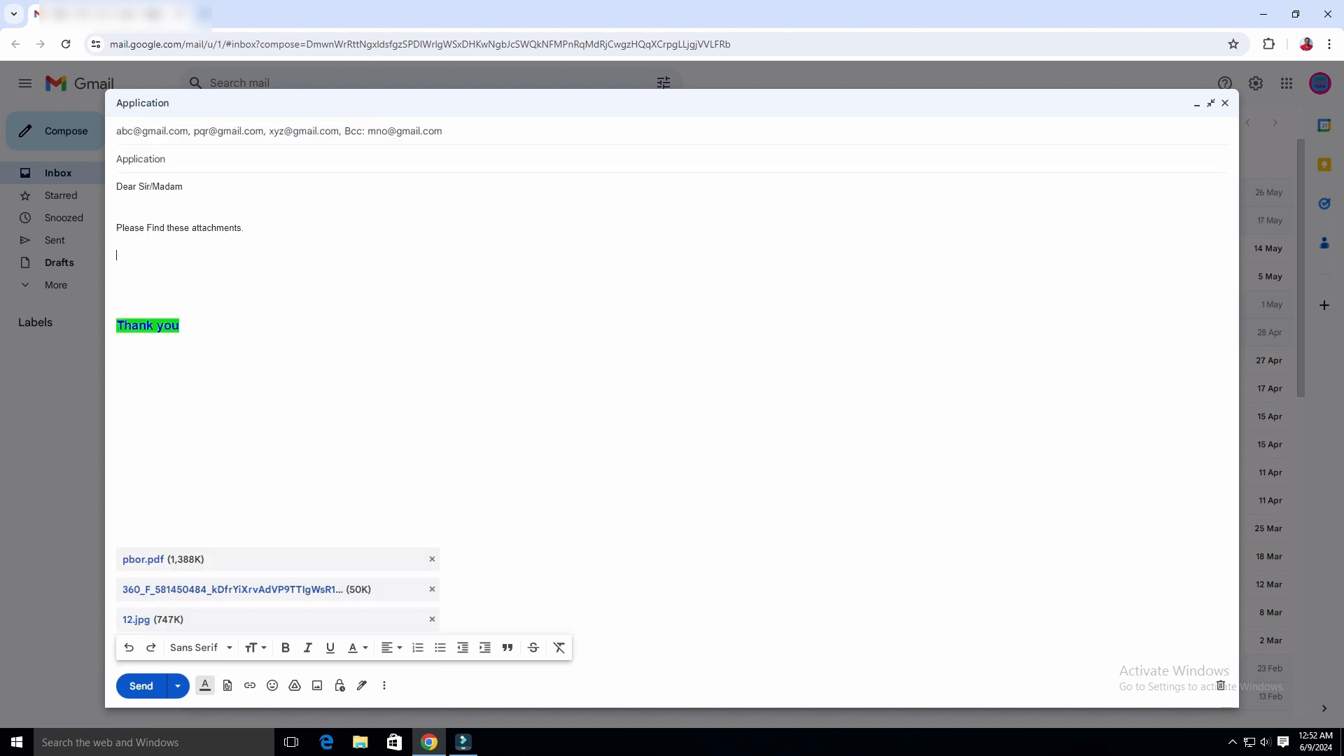
click(404, 132)
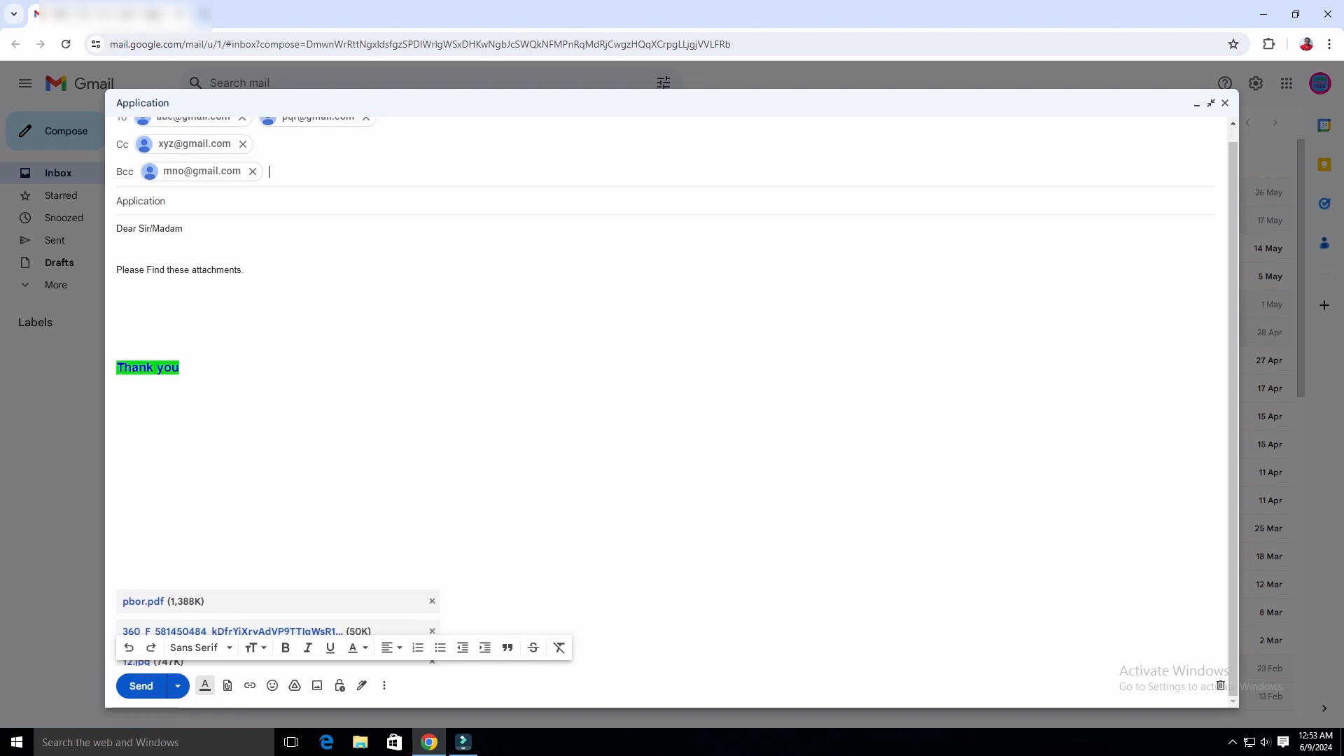
click(205, 685)
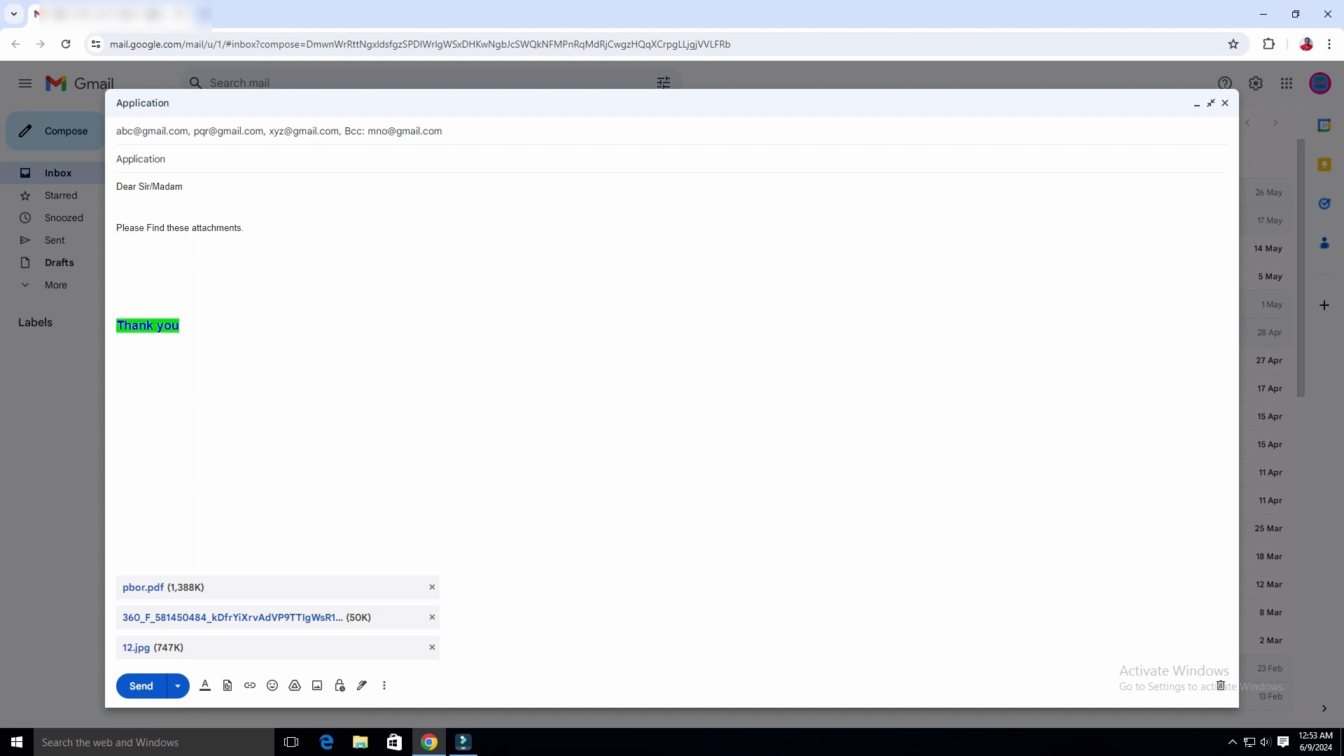
click(175, 132)
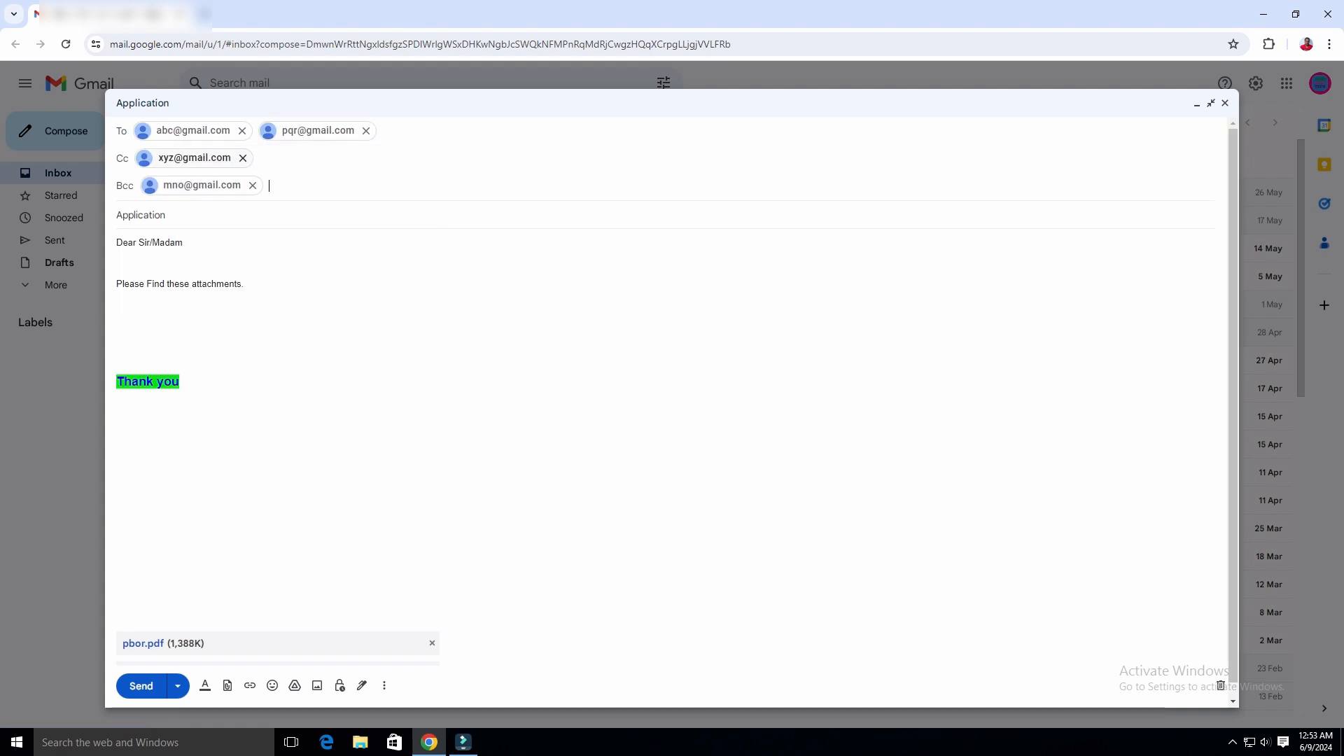